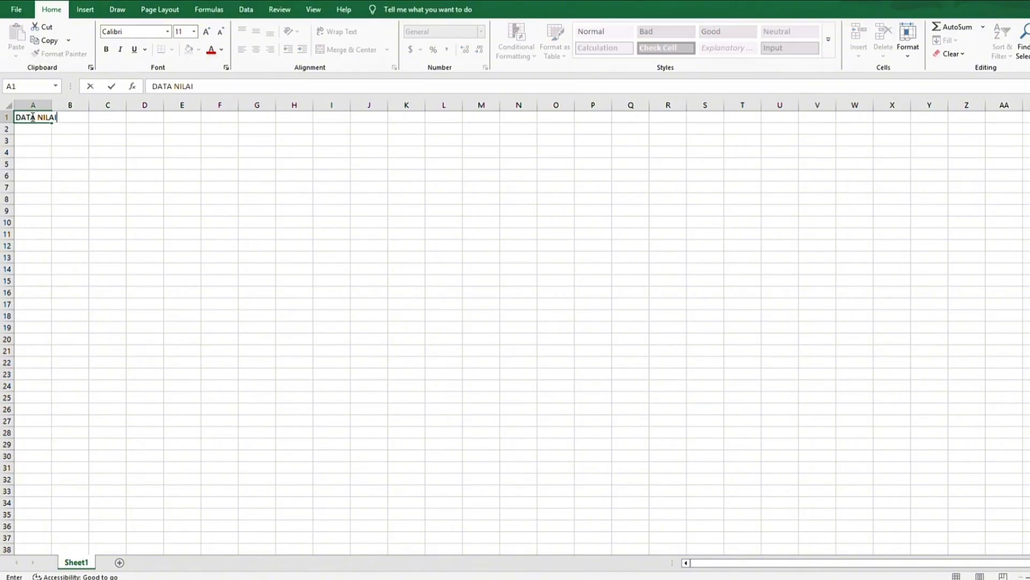
Enter the title DATA NILAI MAHASISWA in A1 and merge and center it across A1:H1.
{"action": "type", "text": "TA NILAI MAHASISWA"}
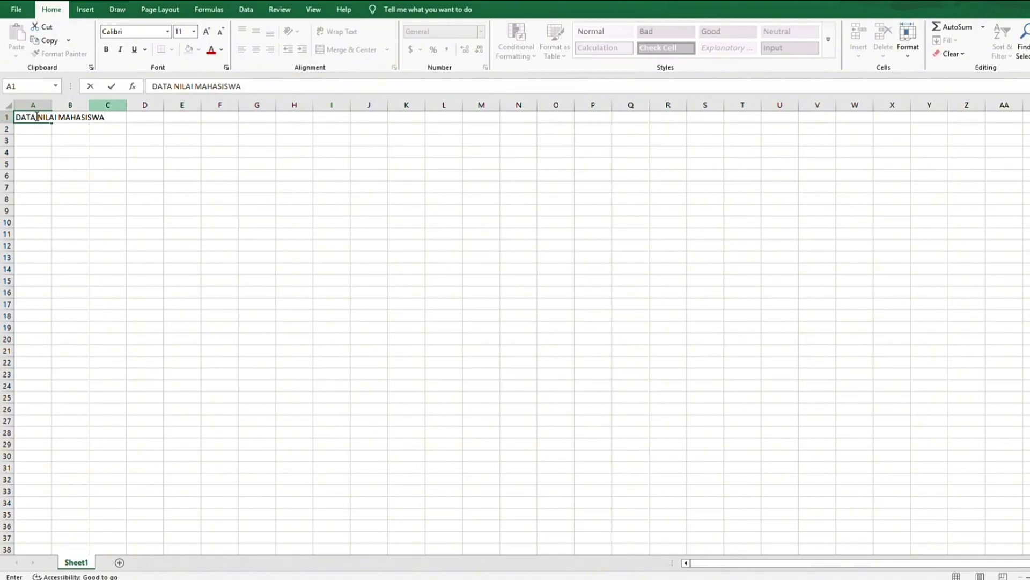
{"action": "left_click_drag", "start_coordinate": [32, 117], "coordinate": [295, 117]}
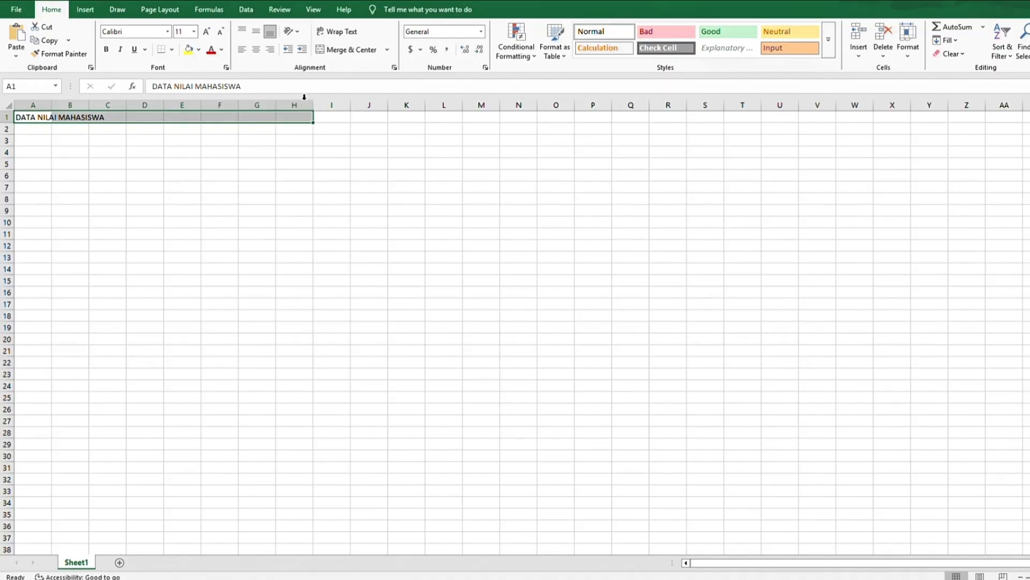
{"action": "left_click", "coordinate": [386, 50]}
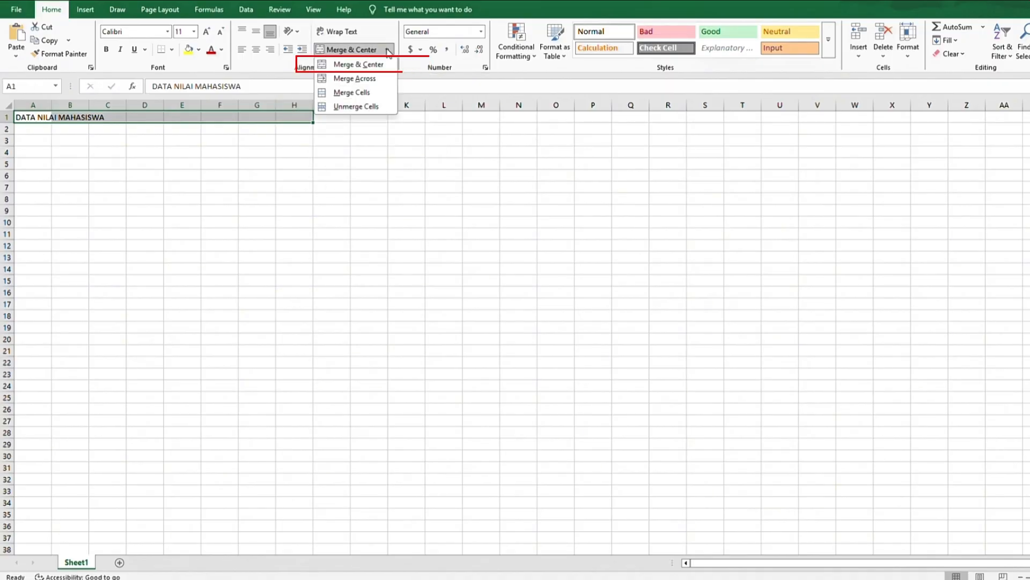
{"action": "left_click", "coordinate": [370, 64]}
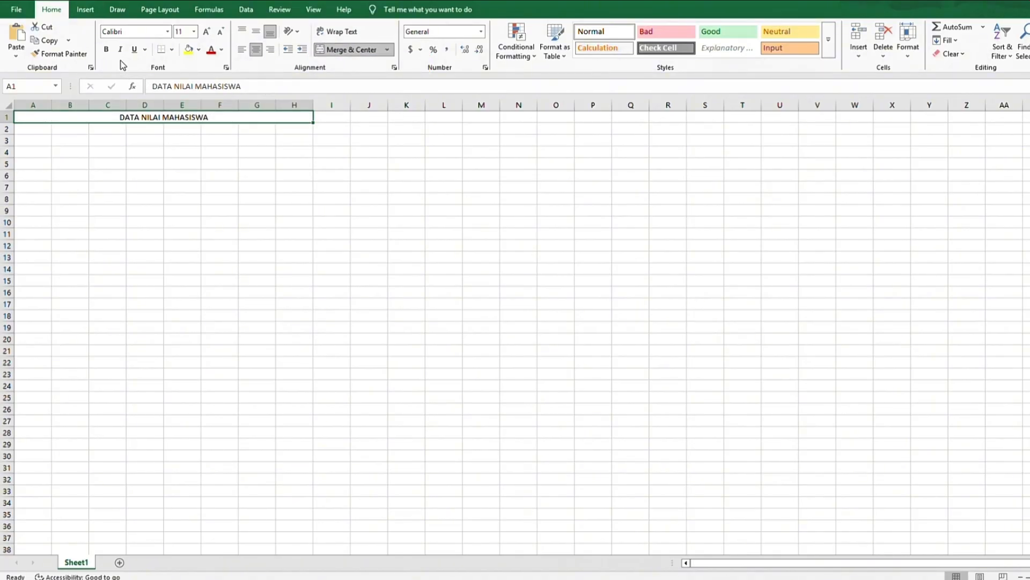
Make the merged title in row 1 bold with font size 12.
{"action": "left_click", "coordinate": [106, 49]}
{"action": "left_click", "coordinate": [193, 31]}
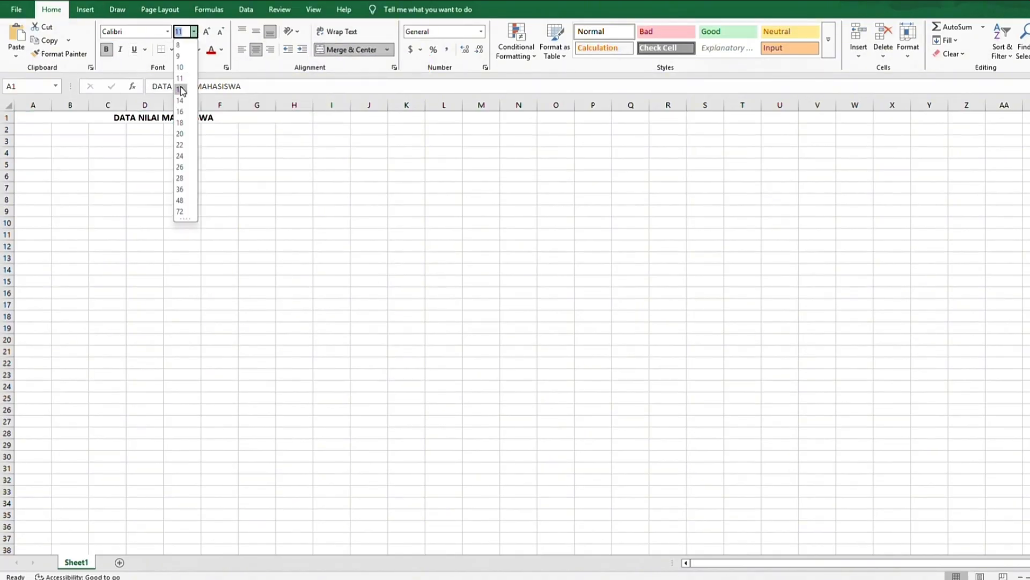
{"action": "left_click", "coordinate": [181, 88]}
Enter the column headers NO, NIM, NAMA and KELAS in A2:D2.
{"action": "left_click", "coordinate": [40, 130]}
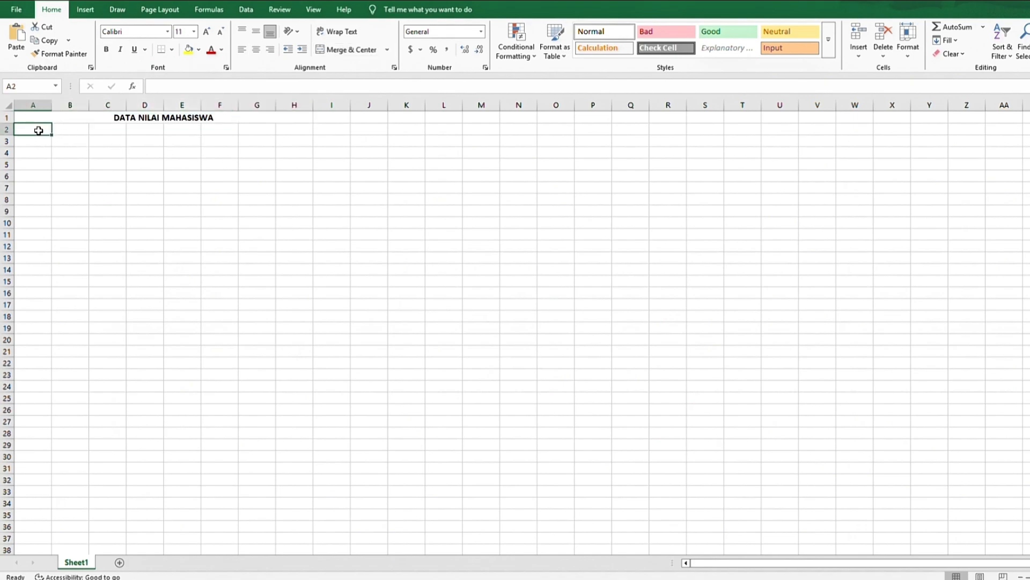
{"action": "type", "text": "NO"}
{"action": "key", "text": "Tab"}
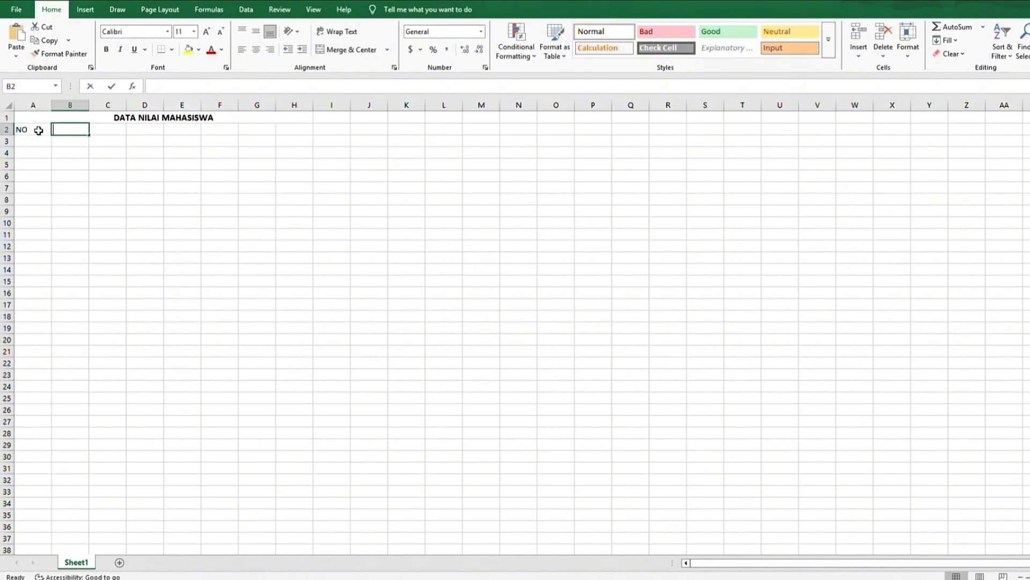
{"action": "type", "text": "NIM"}
{"action": "key", "text": "Tab"}
{"action": "type", "text": "NAMA"}
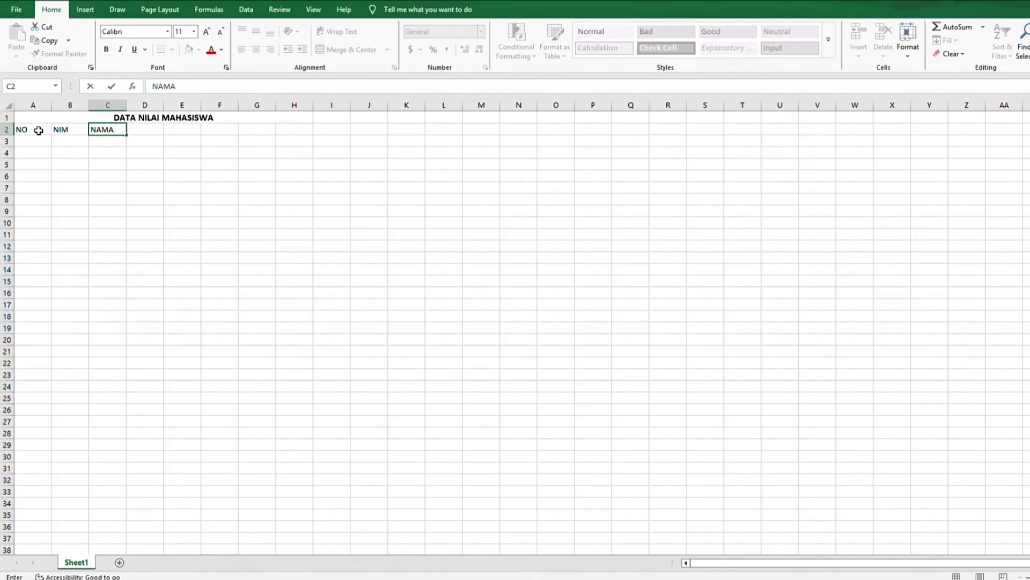
{"action": "key", "text": "Tab"}
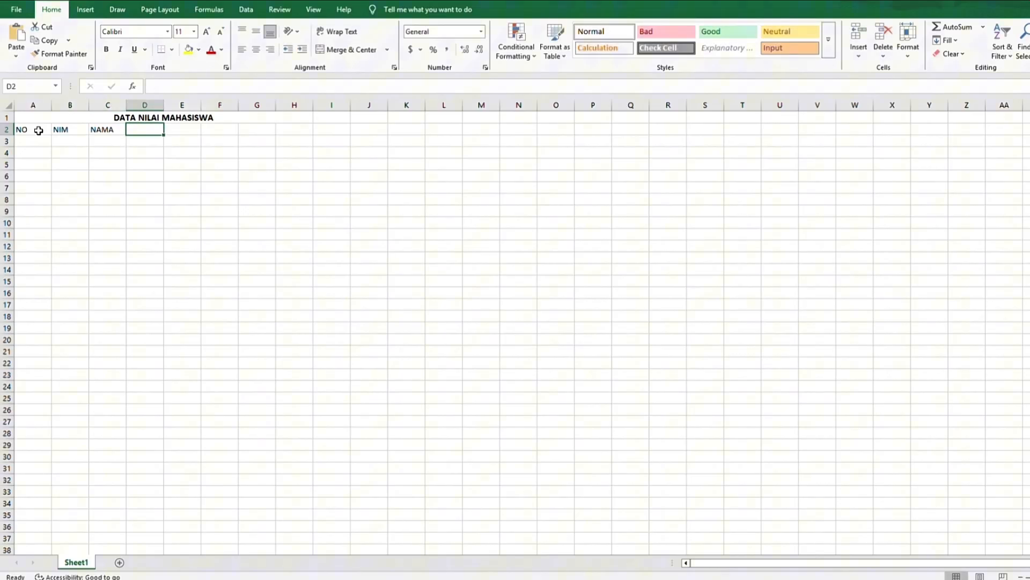
{"action": "type", "text": "KELAS"}
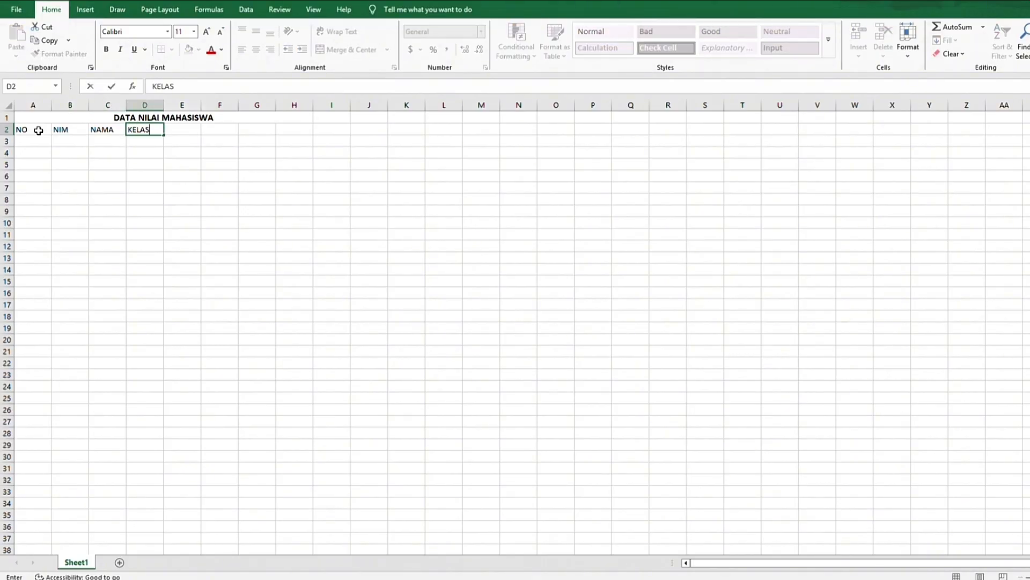
{"action": "key", "text": "Tab"}
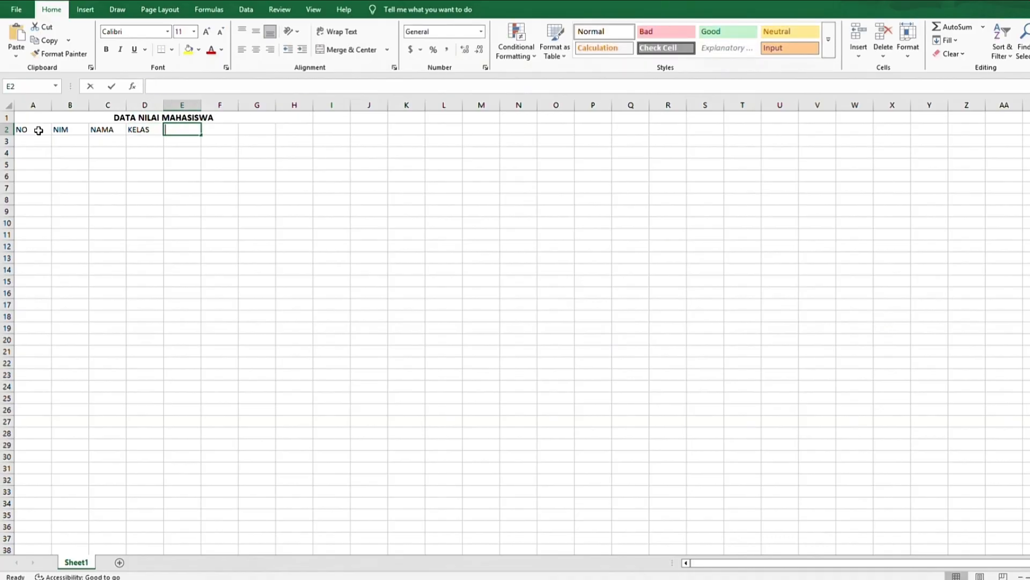
Enter the column headers TUGAS, UTS, UAS and NILAI AKHIR in E2:H2.
{"action": "type", "text": "TUGAS"}
{"action": "key", "text": "Tab"}
{"action": "type", "text": "U"}
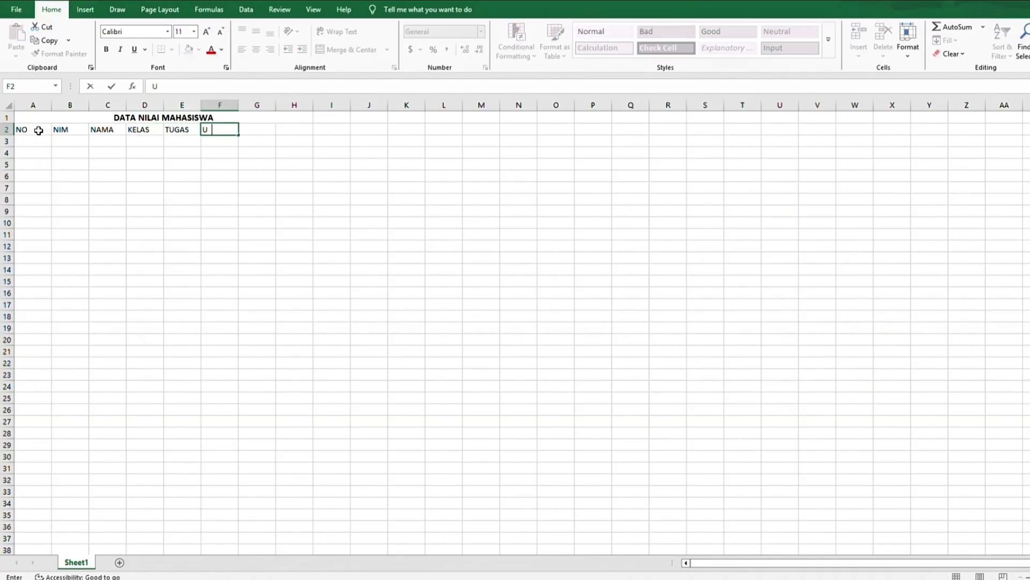
{"action": "key", "text": "Tab"}
{"action": "type", "text": "UAS"}
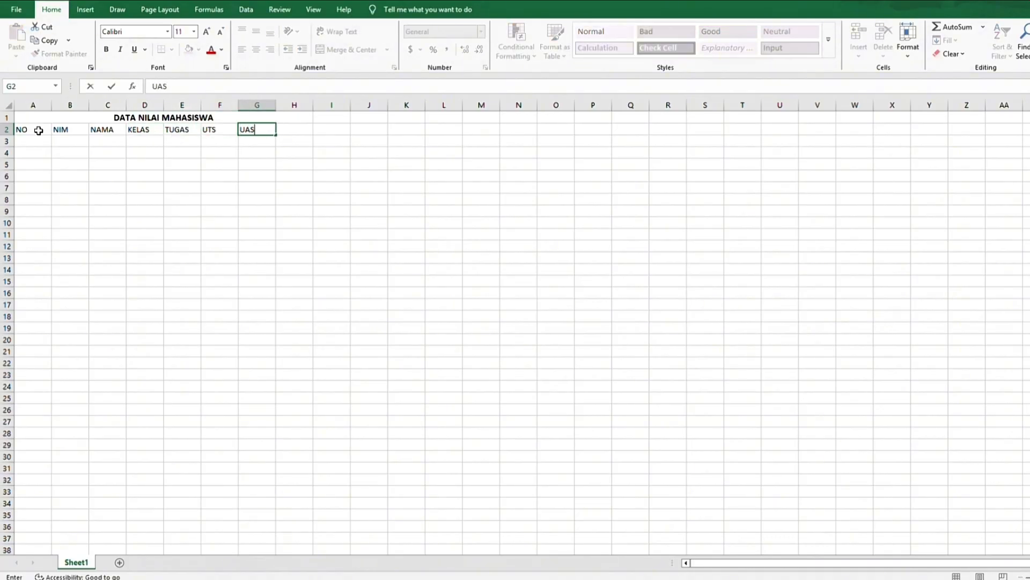
{"action": "key", "text": "Tab"}
{"action": "type", "text": "N"}
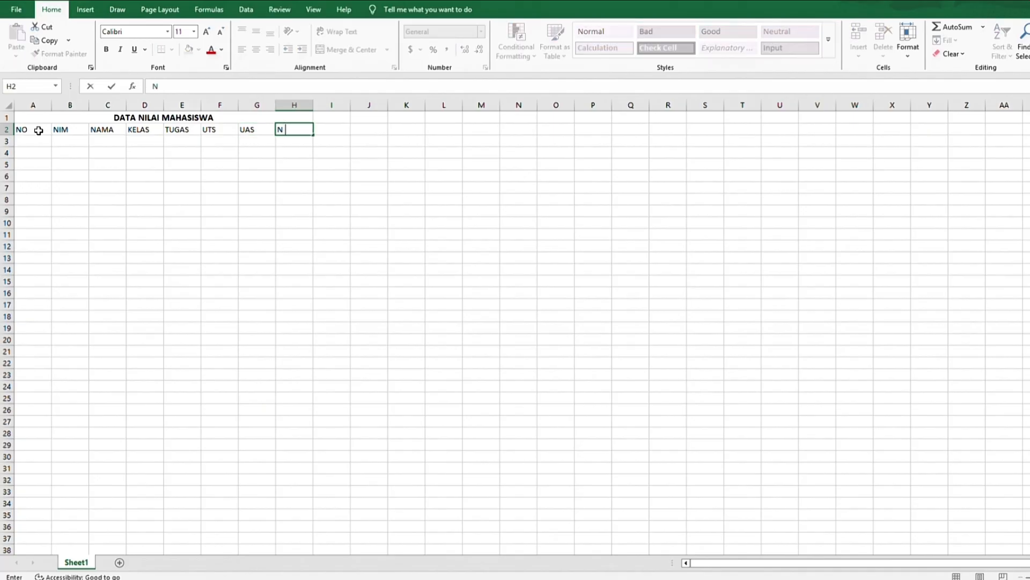
{"action": "type", "text": "ILAI AKHIR"}
Number the rows under NO by entering 1 and 2 in A3:A4 and extending the series to 10 in A12.
{"action": "left_click", "coordinate": [33, 140]}
{"action": "type", "text": "1"}
{"action": "key", "text": "Return"}
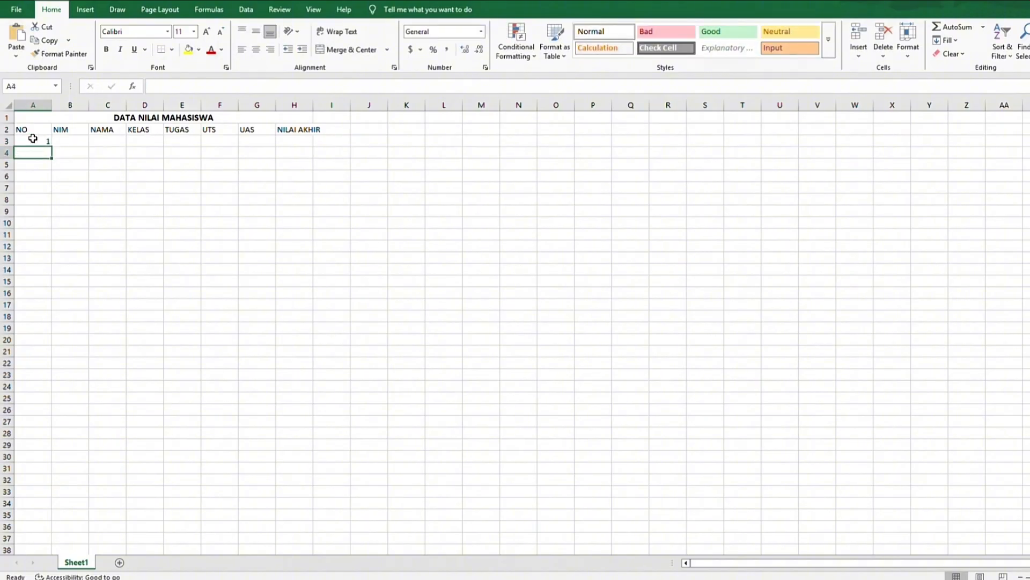
{"action": "type", "text": "2"}
{"action": "key", "text": "Return"}
{"action": "left_click_drag", "start_coordinate": [36, 143], "coordinate": [50, 249]}
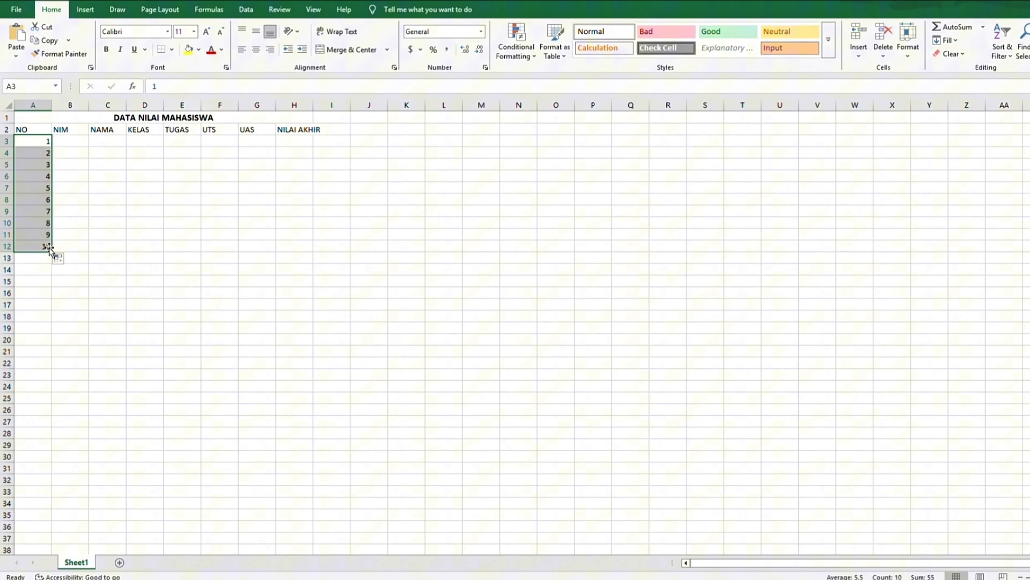
Enter the first two consecutive student numbers in B3:B4 and extend the series down to B12.
{"action": "left_click", "coordinate": [70, 143]}
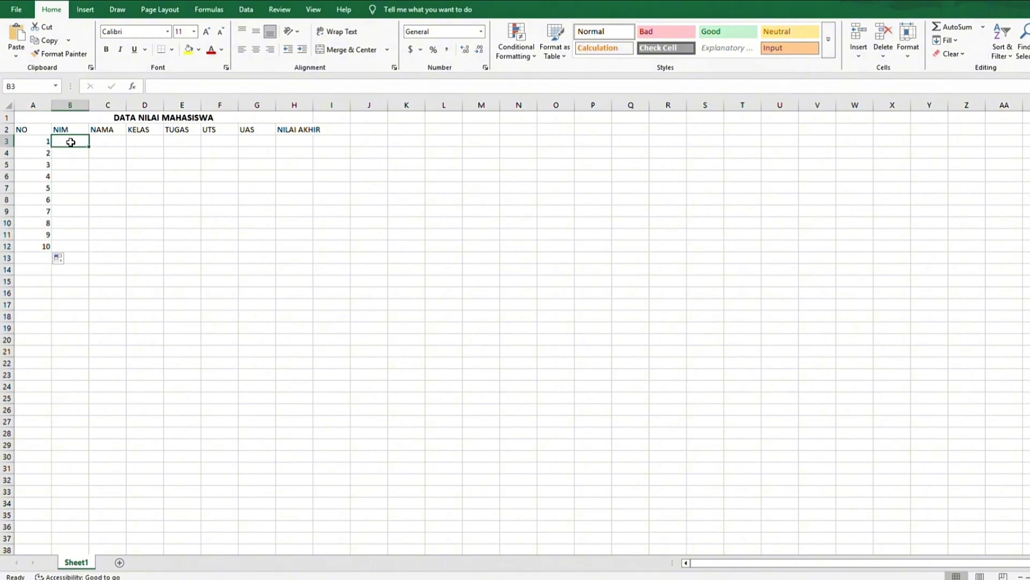
{"action": "type", "text": "2400"}
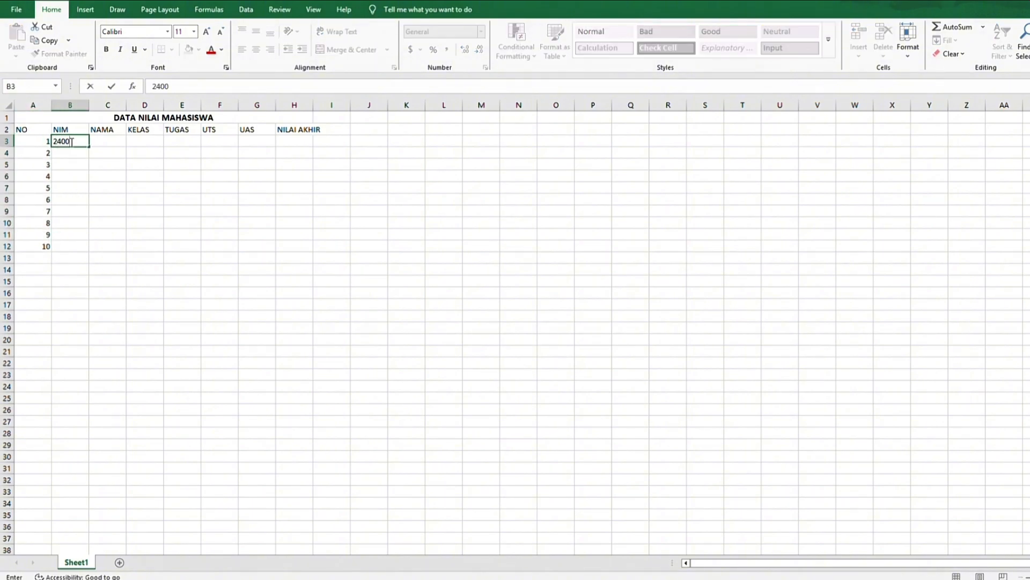
{"action": "type", "text": "1"}
{"action": "key", "text": "Return"}
{"action": "type", "text": "24002"}
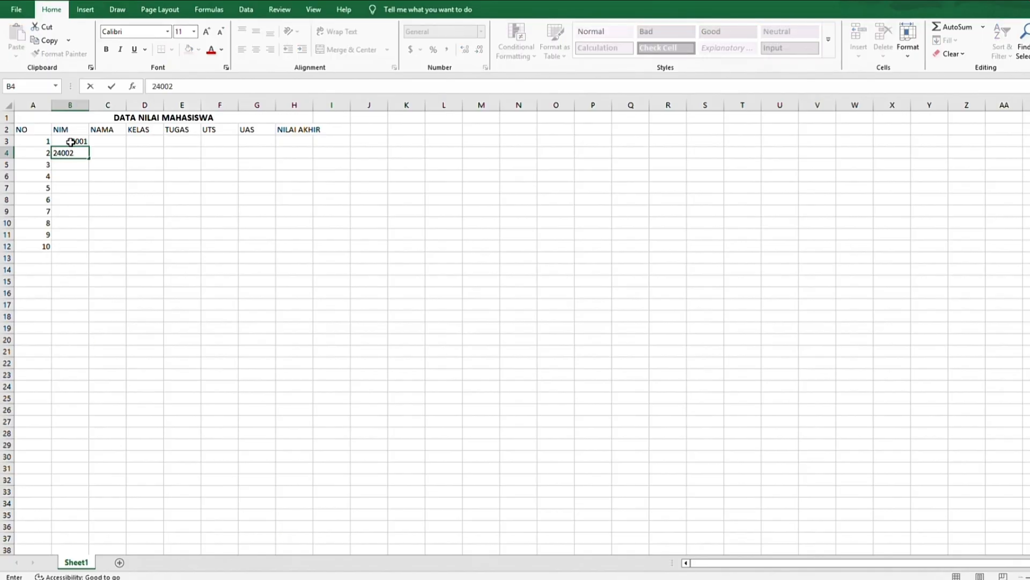
{"action": "key", "text": "Return"}
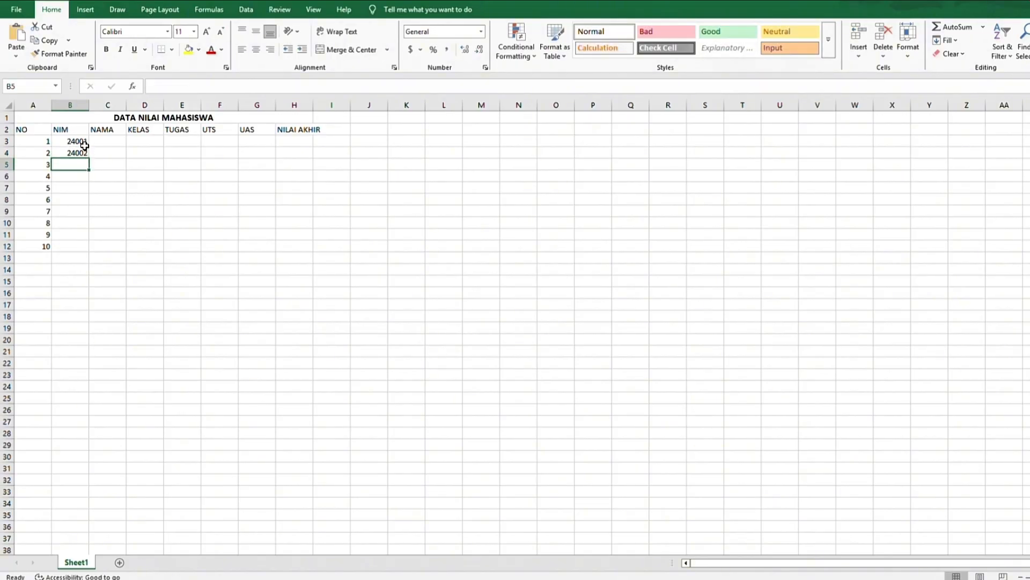
{"action": "left_click_drag", "start_coordinate": [81, 142], "coordinate": [87, 248]}
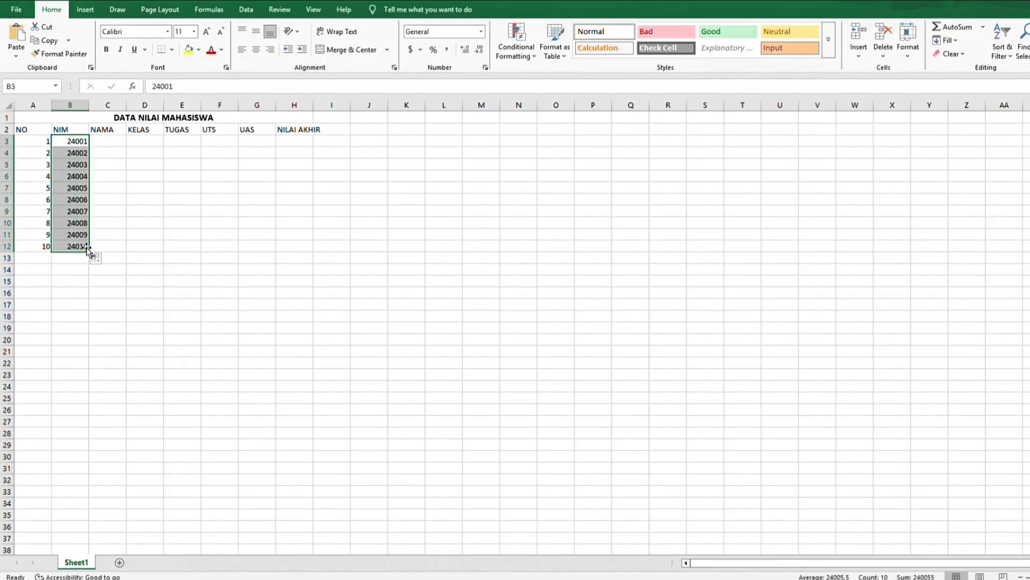
Enter the first four students' names under NAMA in C3:C6.
{"action": "left_click", "coordinate": [115, 140]}
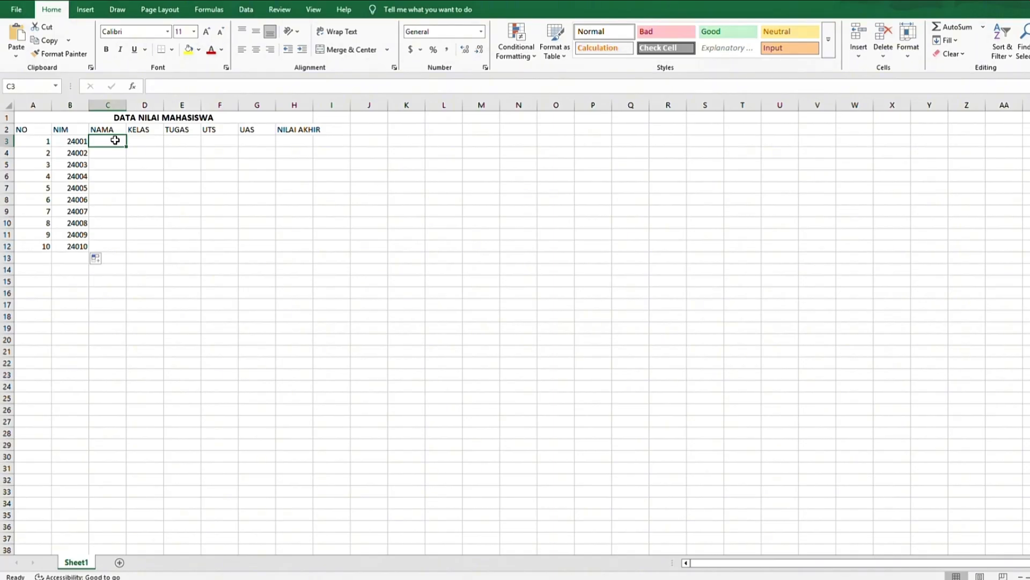
{"action": "type", "text": "CARMEN"}
{"action": "key", "text": "Return"}
{"action": "type", "text": "JIWOO"}
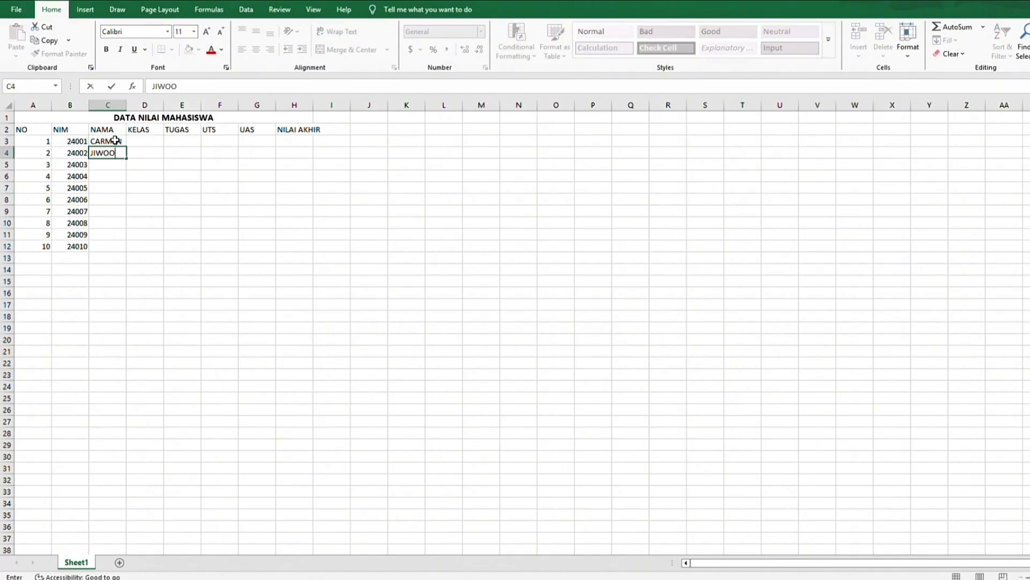
{"action": "key", "text": "Return"}
{"action": "left_click", "coordinate": [497, 5]}
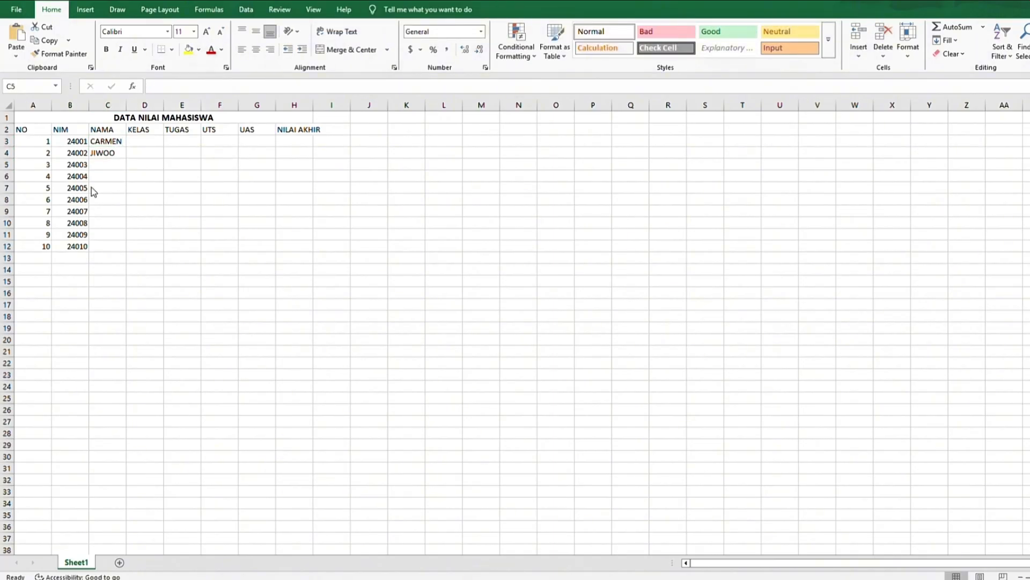
{"action": "left_click", "coordinate": [105, 164]}
{"action": "type", "text": "YUHA"}
{"action": "key", "text": "Return"}
{"action": "type", "text": "STELLA"}
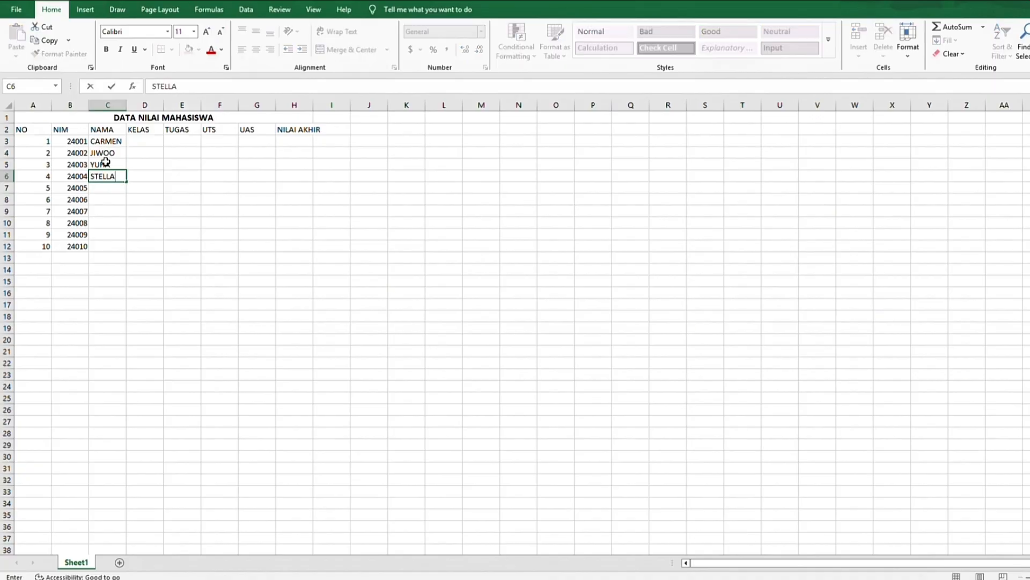
{"action": "key", "text": "Return"}
Enter the remaining six students' names under NAMA in C7:C12.
{"action": "type", "text": "JUUN"}
{"action": "key", "text": "Return"}
{"action": "type", "text": "A-NA"}
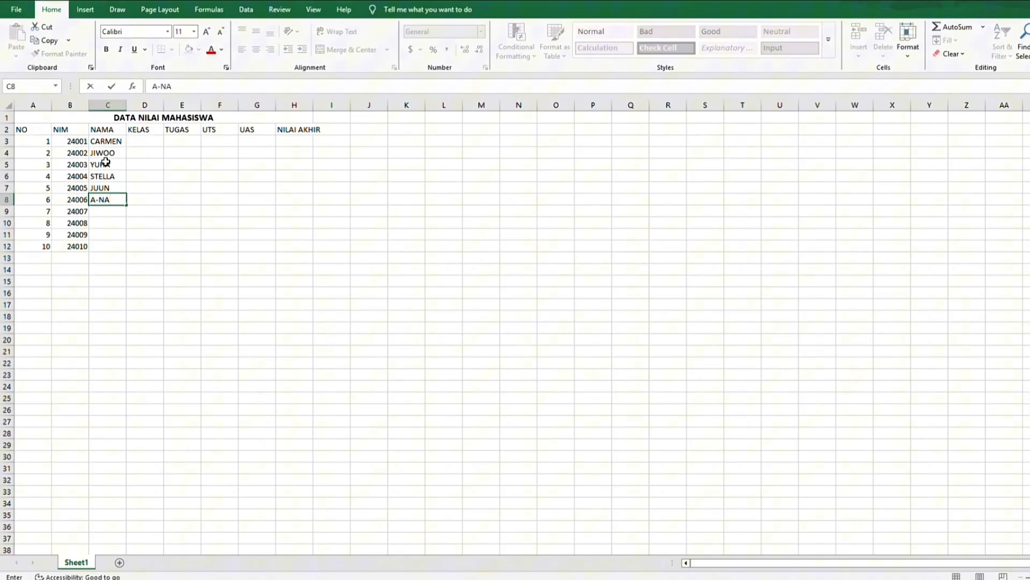
{"action": "key", "text": "Return"}
{"action": "type", "text": "IAN"}
{"action": "key", "text": "Return"}
{"action": "type", "text": "YEON"}
{"action": "key", "text": "Return"}
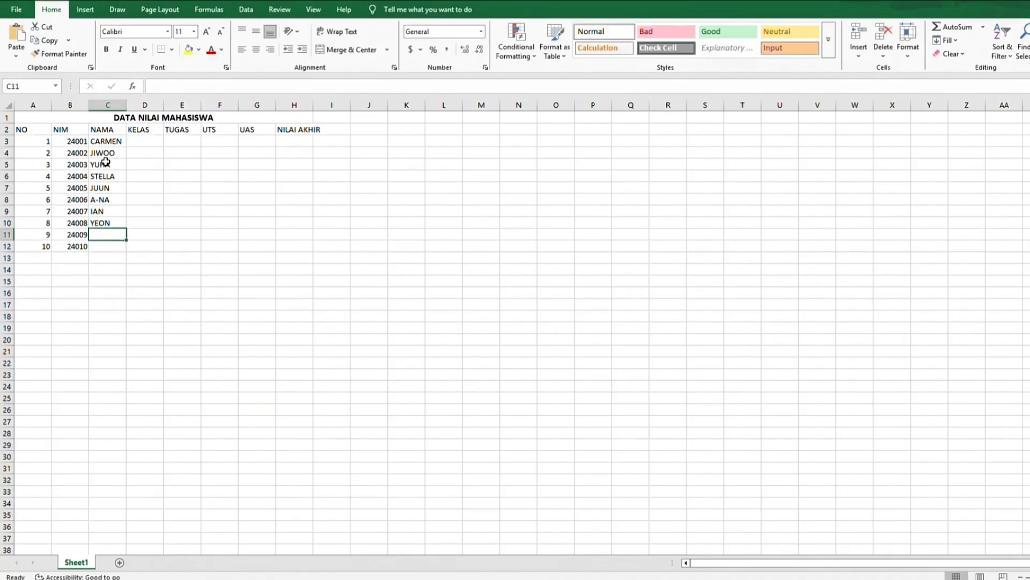
{"action": "type", "text": "RAE"}
{"action": "key", "text": "Return"}
{"action": "type", "text": "MINJU"}
Enter the classes A, A, B and B under KELAS in D3:D6.
{"action": "left_click", "coordinate": [152, 139]}
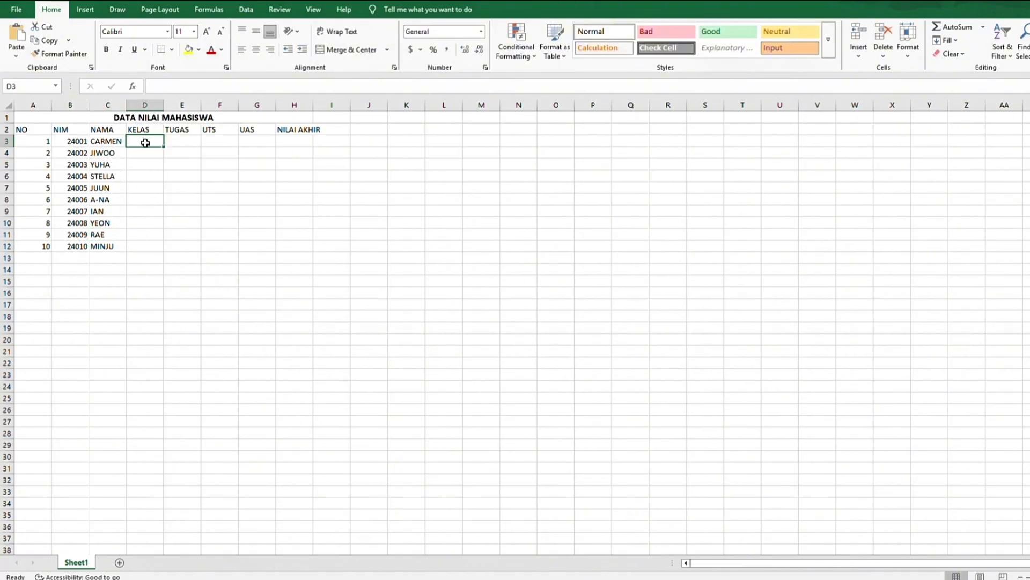
{"action": "type", "text": "A"}
{"action": "key", "text": "Return"}
{"action": "type", "text": "A"}
{"action": "key", "text": "Return"}
{"action": "type", "text": "B"}
{"action": "key", "text": "Return"}
{"action": "type", "text": "B"}
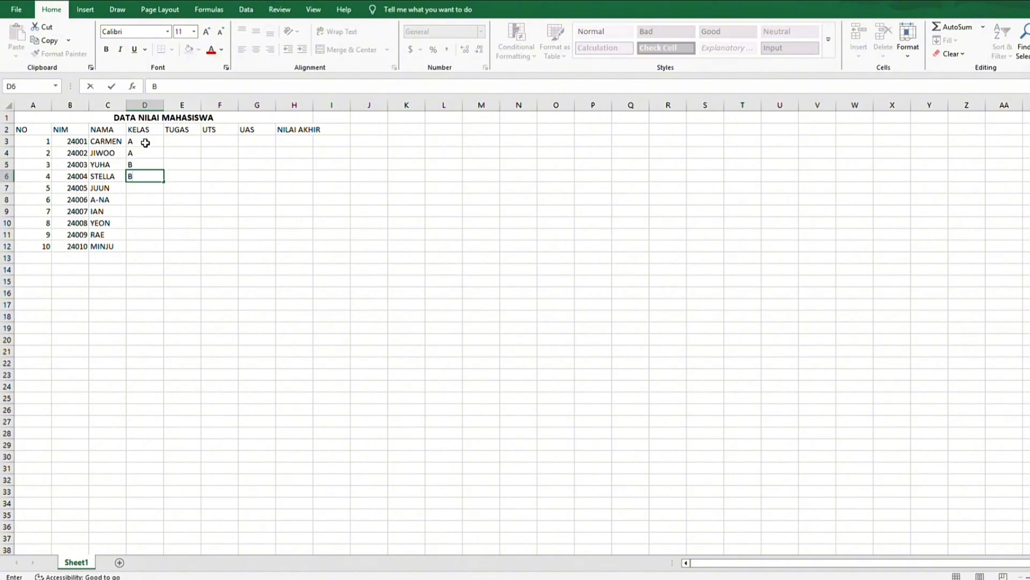
{"action": "key", "text": "Return"}
Enter the classes A, B, A, B, A and B under KELAS in D7:D12.
{"action": "type", "text": "A"}
{"action": "key", "text": "Return"}
{"action": "type", "text": "B"}
{"action": "key", "text": "Return"}
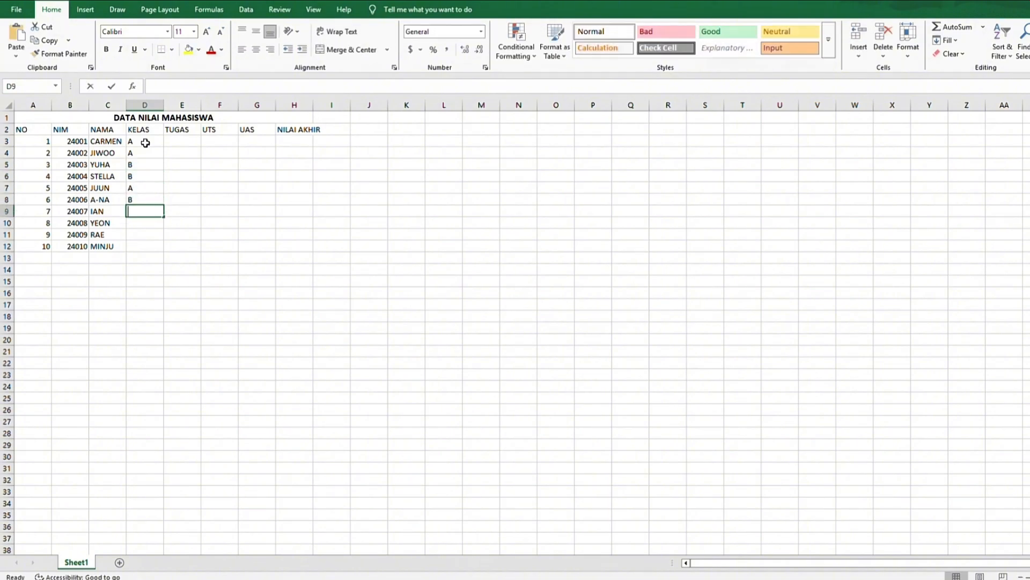
{"action": "type", "text": "A"}
{"action": "key", "text": "Return"}
{"action": "type", "text": "B"}
{"action": "key", "text": "Return"}
{"action": "type", "text": "A"}
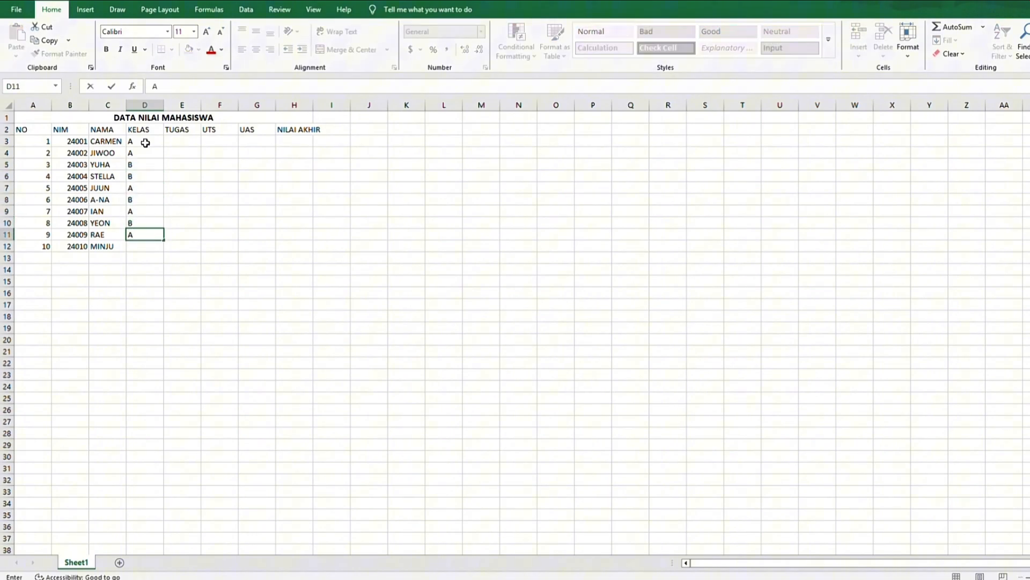
{"action": "key", "text": "Return"}
{"action": "type", "text": "B"}
{"action": "key", "text": "Tab"}
Enter the scores 85, 78, 90, 70 and 95 under TUGAS in E3:E7.
{"action": "left_click", "coordinate": [182, 141]}
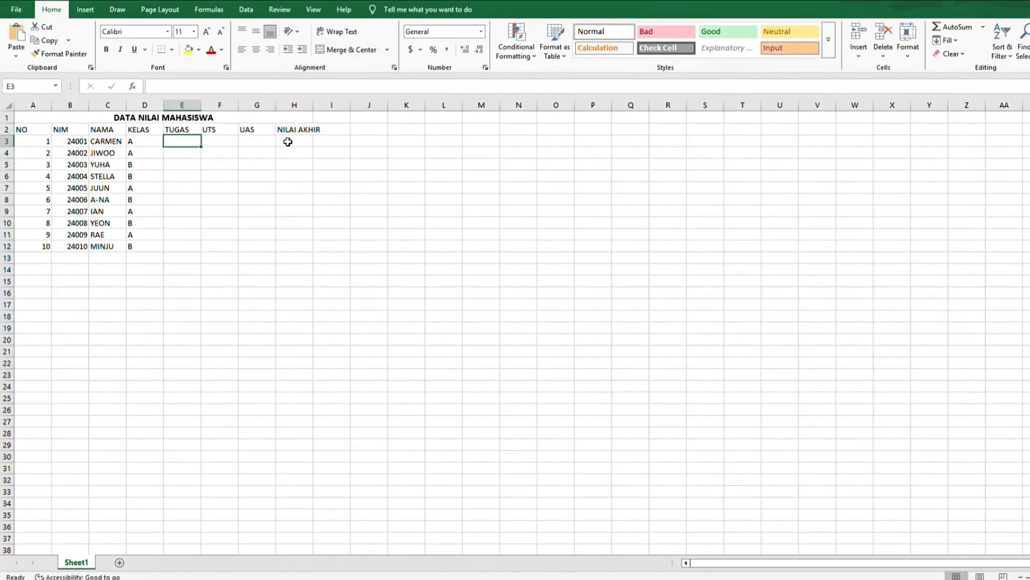
{"action": "type", "text": "85"}
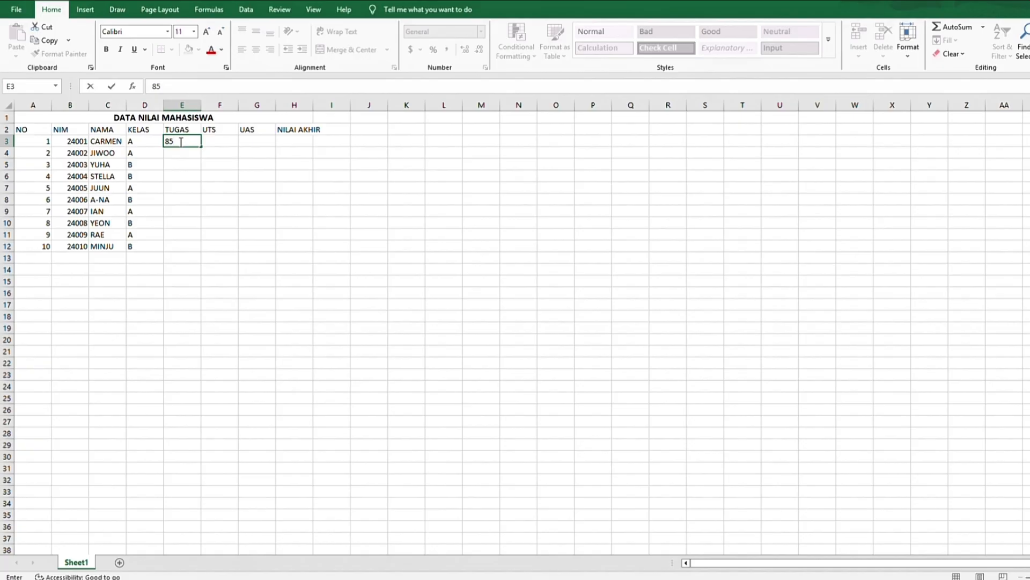
{"action": "key", "text": "Return"}
{"action": "type", "text": "78"}
{"action": "key", "text": "Return"}
{"action": "type", "text": "90"}
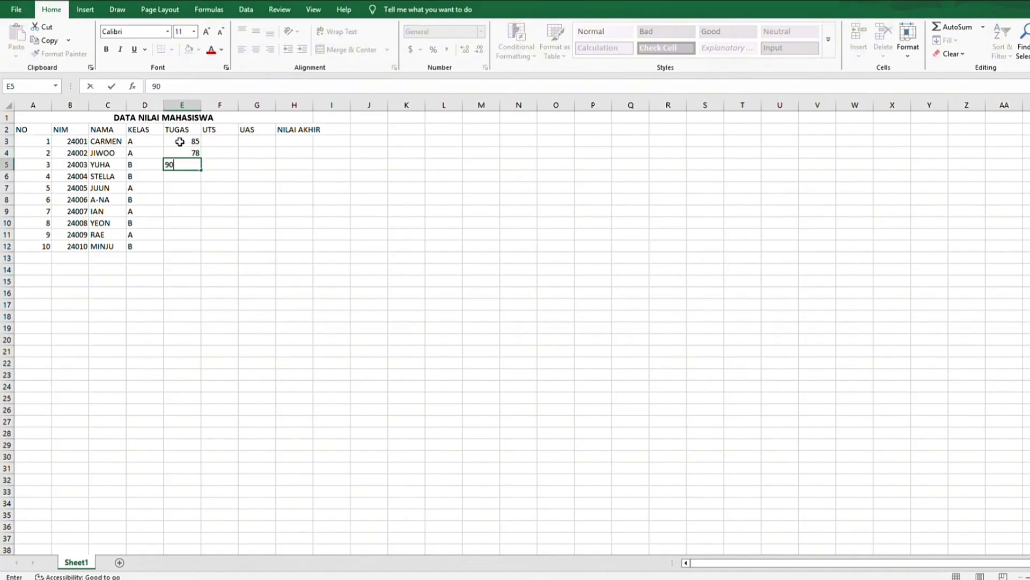
{"action": "key", "text": "Return"}
{"action": "type", "text": "70"}
{"action": "key", "text": "Return"}
{"action": "type", "text": "95"}
{"action": "key", "text": "Return"}
Enter the scores 88, 82, 76, 91 and 68 under TUGAS in E8:E12.
{"action": "type", "text": "88"}
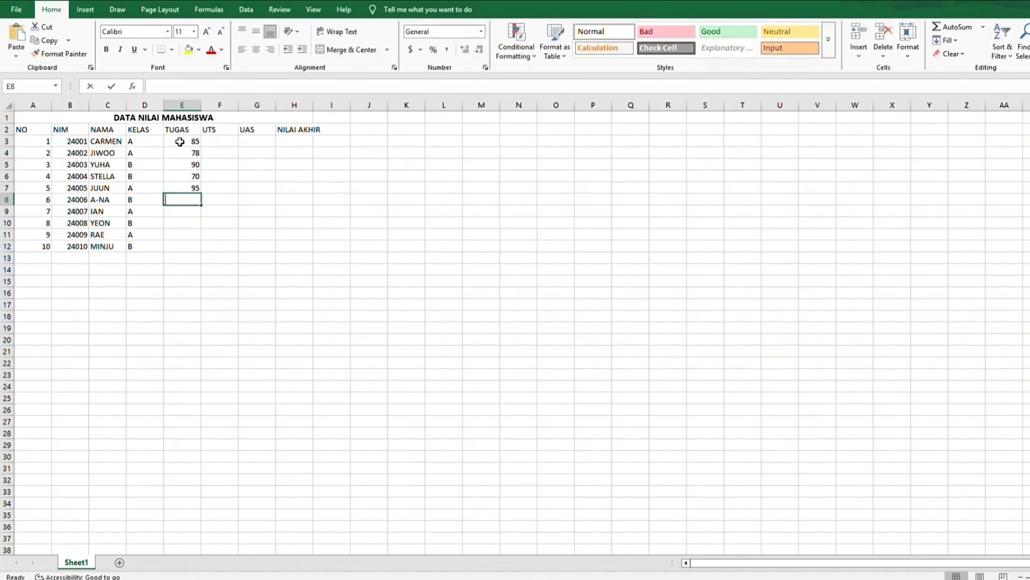
{"action": "key", "text": "Return"}
{"action": "type", "text": "82"}
{"action": "key", "text": "Return"}
{"action": "type", "text": "76"}
{"action": "key", "text": "Return"}
{"action": "type", "text": "91"}
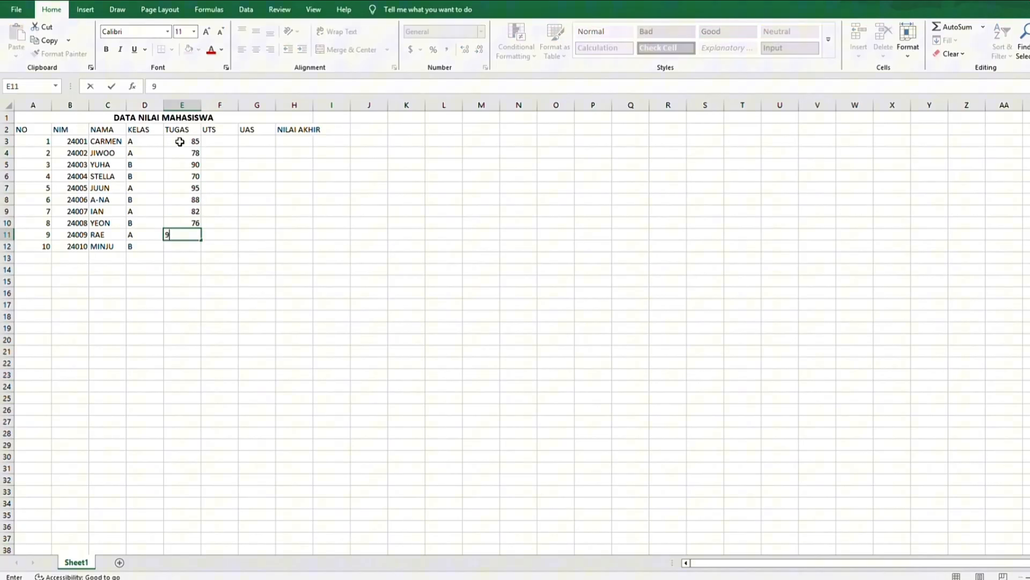
{"action": "key", "text": "Return"}
{"action": "type", "text": "68"}
{"action": "key", "text": "Tab"}
Enter the scores 80, 75, 88, 72 and 90 under UTS in F3:F7.
{"action": "key", "text": "Up"}
{"action": "key", "text": "Up"}
{"action": "key", "text": "Up"}
{"action": "key", "text": "Up"}
{"action": "key", "text": "Up"}
{"action": "key", "text": "Up"}
{"action": "key", "text": "Up"}
{"action": "key", "text": "Up"}
{"action": "key", "text": "Up"}
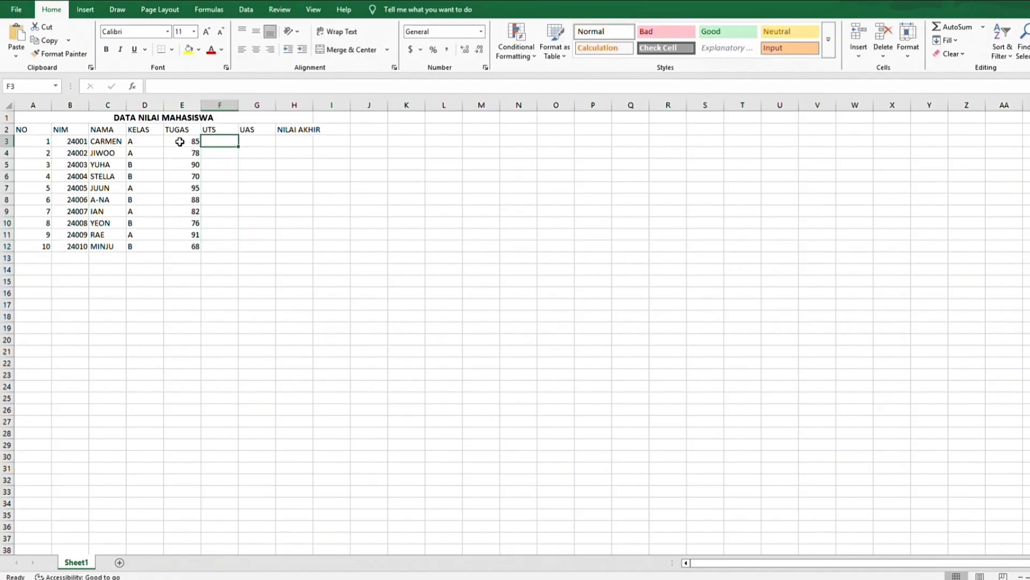
{"action": "type", "text": "80"}
{"action": "key", "text": "Return"}
{"action": "type", "text": "75"}
{"action": "key", "text": "Return"}
{"action": "type", "text": "88"}
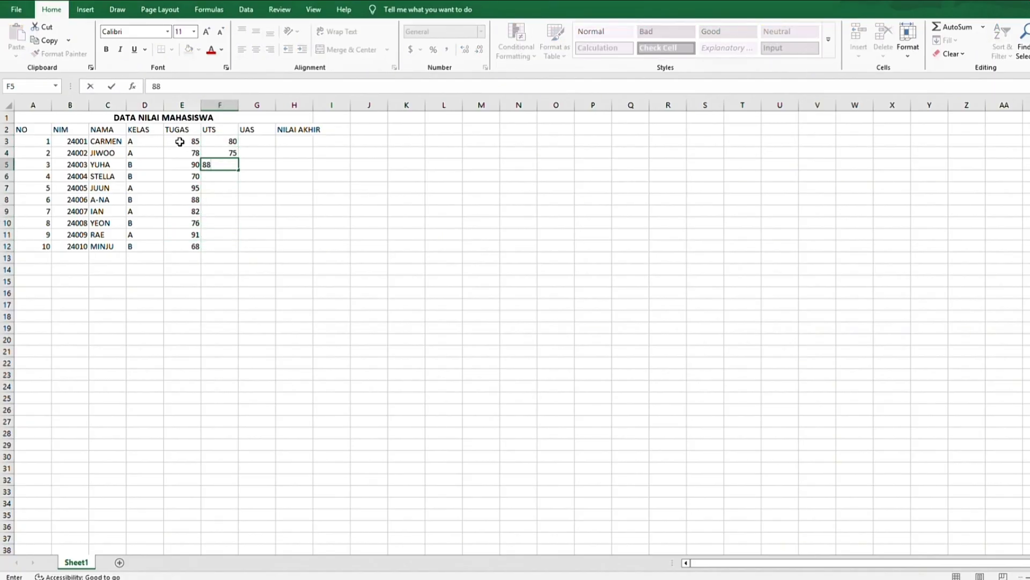
{"action": "key", "text": "Return"}
{"action": "type", "text": "72"}
{"action": "key", "text": "Return"}
{"action": "type", "text": "90"}
{"action": "key", "text": "Return"}
Enter the scores 84, 79, 80, 89 and 70 under UTS in F8:F12.
{"action": "type", "text": "84"}
{"action": "key", "text": "Return"}
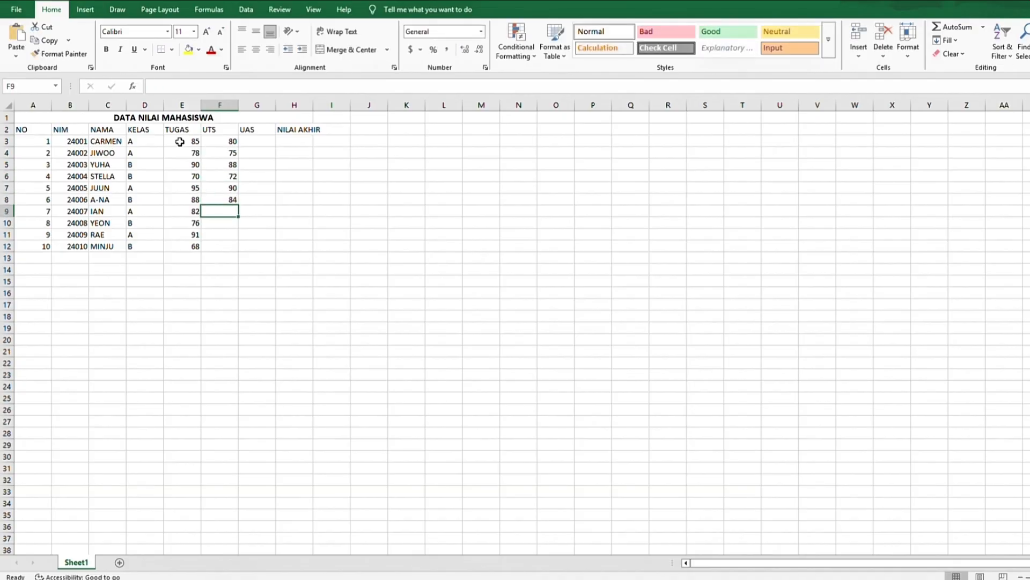
{"action": "type", "text": "79"}
{"action": "key", "text": "Return"}
{"action": "type", "text": "80"}
{"action": "key", "text": "Return"}
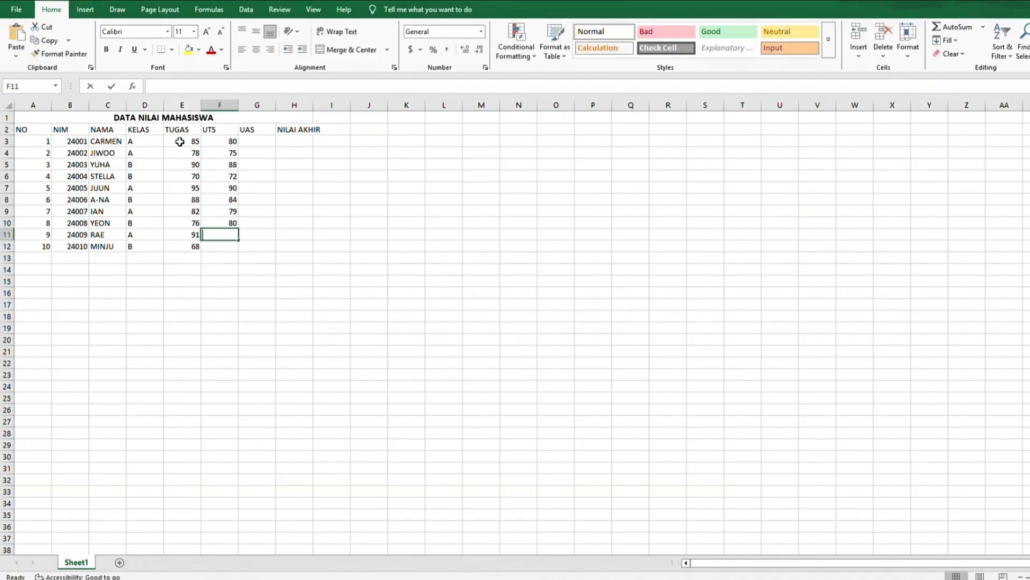
{"action": "type", "text": "89"}
{"action": "key", "text": "Return"}
{"action": "type", "text": "70"}
{"action": "key", "text": "Tab"}
Enter the scores 90, 80, 92, 75 and 96 under UAS in G3:G7.
{"action": "key", "text": "Up"}
{"action": "key", "text": "Up"}
{"action": "key", "text": "Up"}
{"action": "key", "text": "Up"}
{"action": "key", "text": "Up"}
{"action": "key", "text": "Up"}
{"action": "key", "text": "Up"}
{"action": "key", "text": "Up"}
{"action": "key", "text": "Up"}
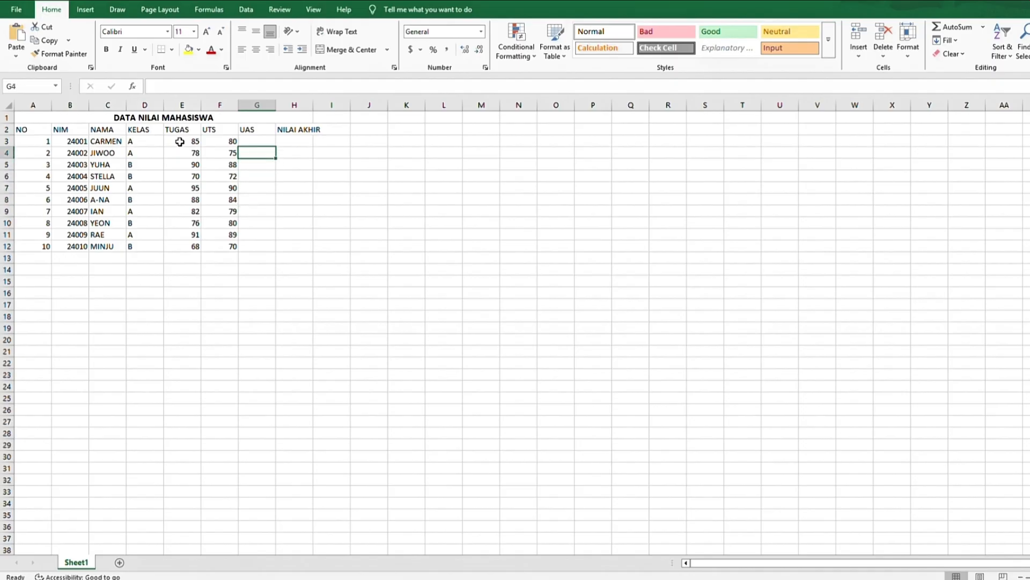
{"action": "type", "text": "90"}
{"action": "key", "text": "Return"}
{"action": "type", "text": "80"}
{"action": "key", "text": "Return"}
{"action": "type", "text": "92"}
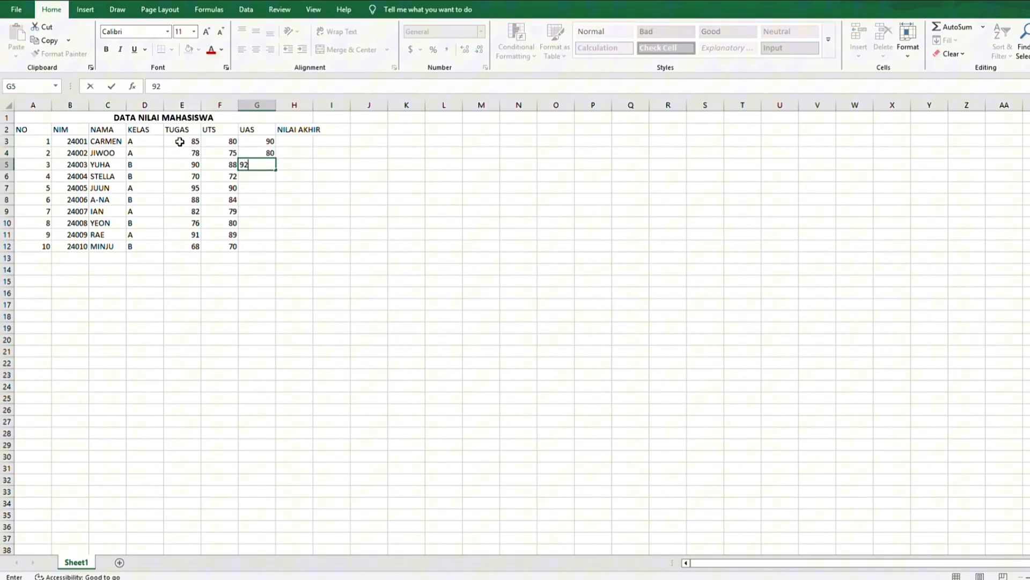
{"action": "key", "text": "Return"}
{"action": "type", "text": "75"}
{"action": "key", "text": "Return"}
{"action": "type", "text": "96"}
{"action": "key", "text": "Return"}
Enter the scores 86, 85, 78, 94 and 72 under UAS in G8:G12.
{"action": "type", "text": "8"}
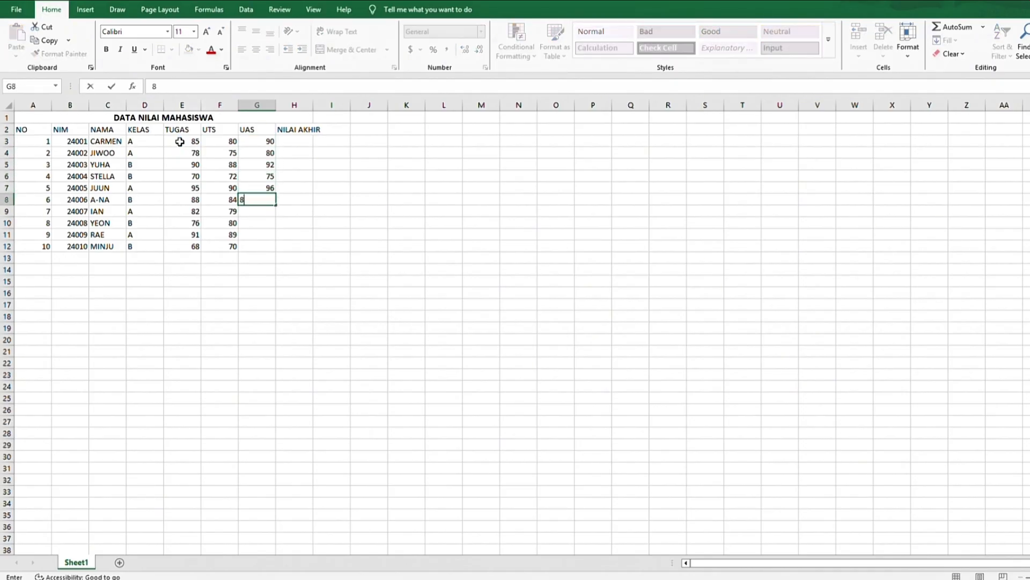
{"action": "type", "text": "6"}
{"action": "key", "text": "Return"}
{"action": "type", "text": "85"}
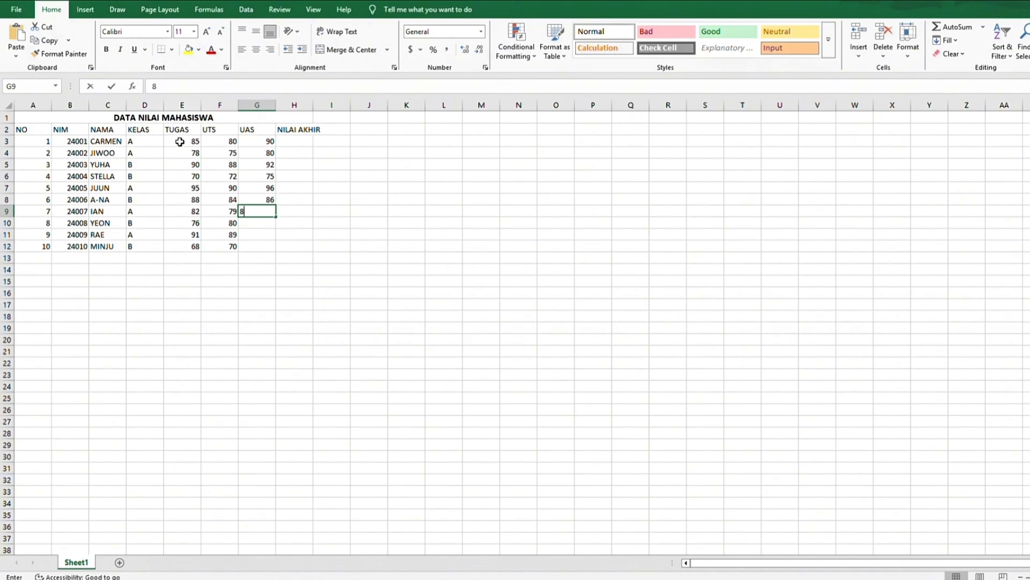
{"action": "key", "text": "Return"}
{"action": "type", "text": "78"}
{"action": "key", "text": "Return"}
{"action": "type", "text": "94"}
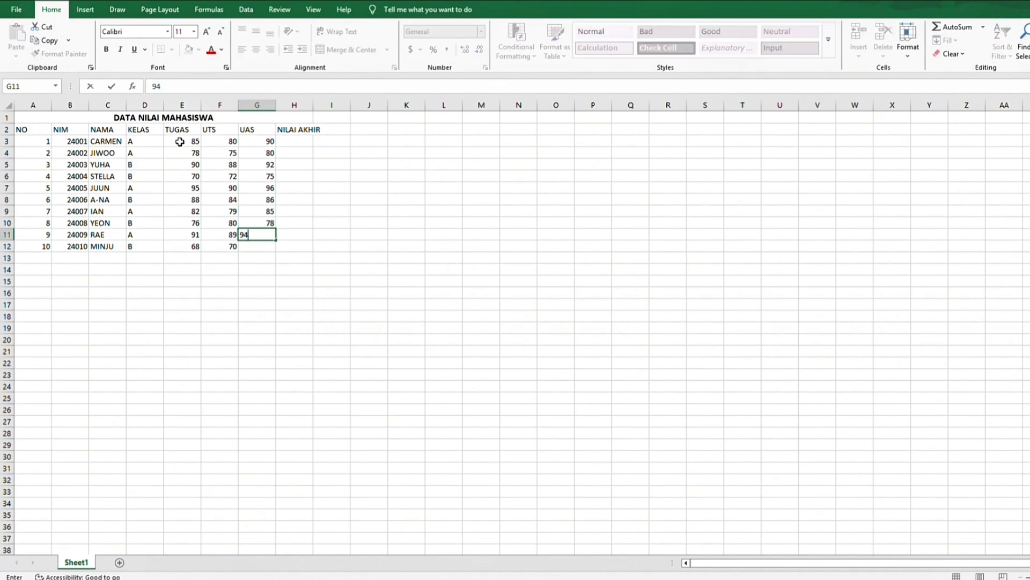
{"action": "key", "text": "Return"}
{"action": "type", "text": "72"}
{"action": "key", "text": "Return"}
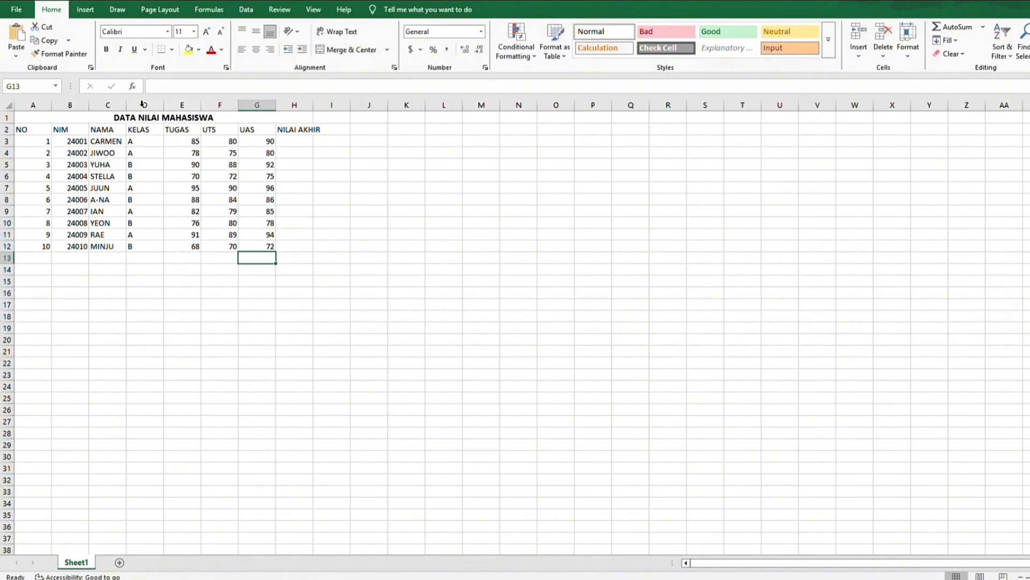
Apply All Borders to the table range A2:H12.
{"action": "left_click_drag", "start_coordinate": [34, 131], "coordinate": [288, 246]}
{"action": "left_click", "coordinate": [172, 52]}
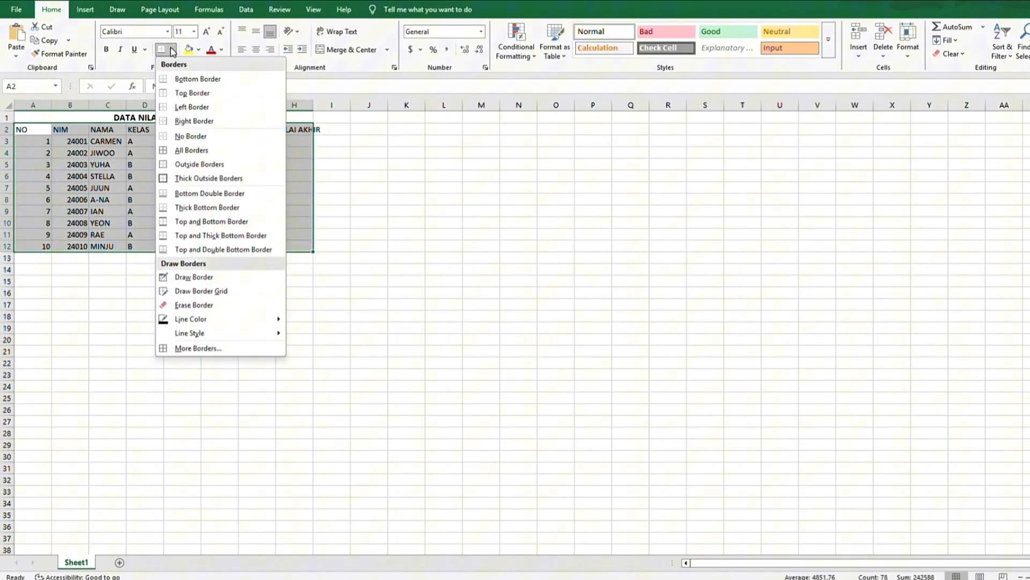
{"action": "left_click", "coordinate": [173, 53]}
{"action": "left_click", "coordinate": [172, 53]}
{"action": "left_click", "coordinate": [263, 148]}
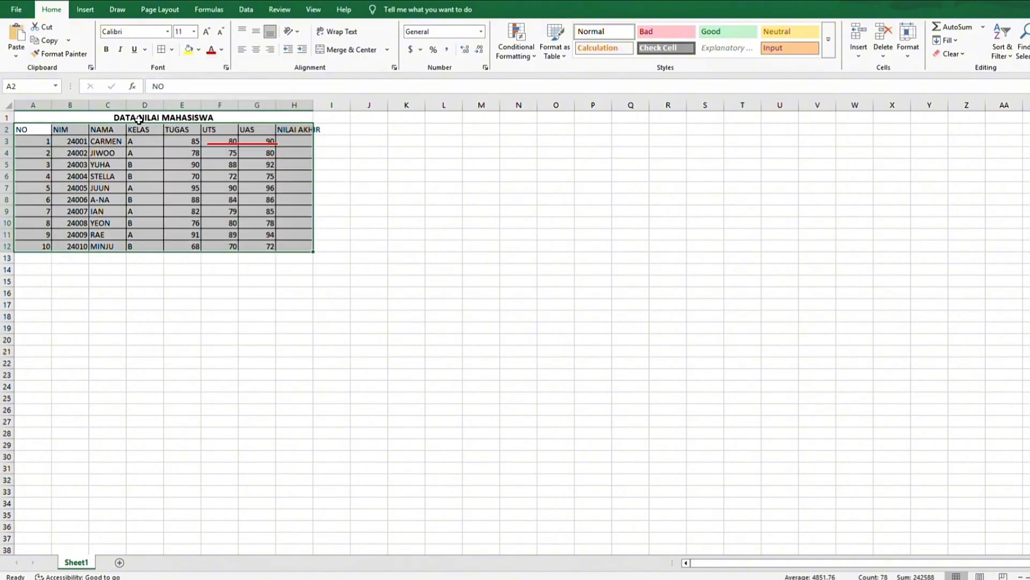
Narrow the NO column, widen the NIM, NAMA and NILAI AKHIR columns, and center A2:H12 horizontally and vertically.
{"action": "left_click_drag", "start_coordinate": [50, 109], "coordinate": [159, 111]}
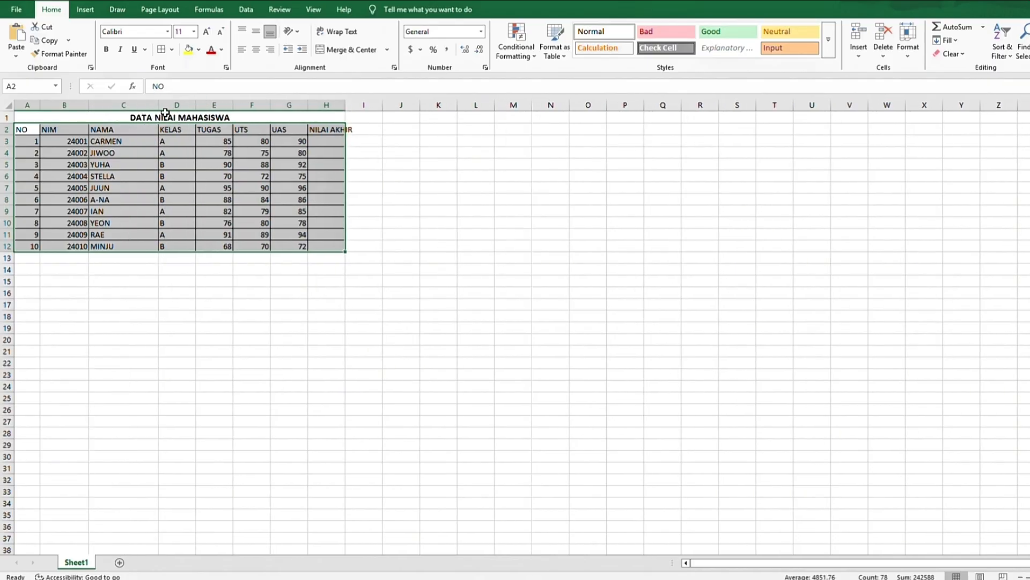
{"action": "left_click_drag", "start_coordinate": [345, 106], "coordinate": [374, 106]}
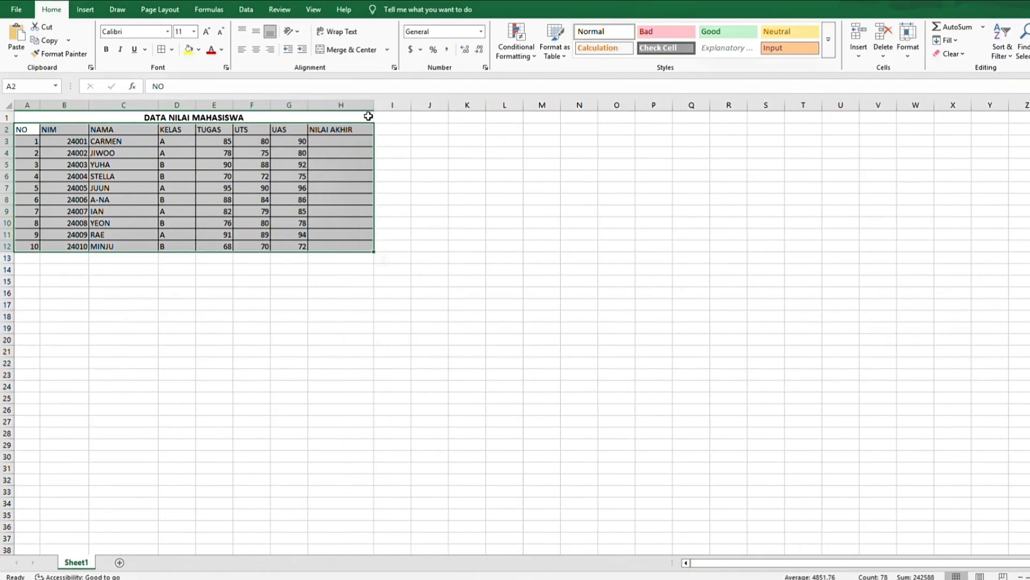
{"action": "left_click", "coordinate": [257, 32]}
{"action": "left_click", "coordinate": [256, 49]}
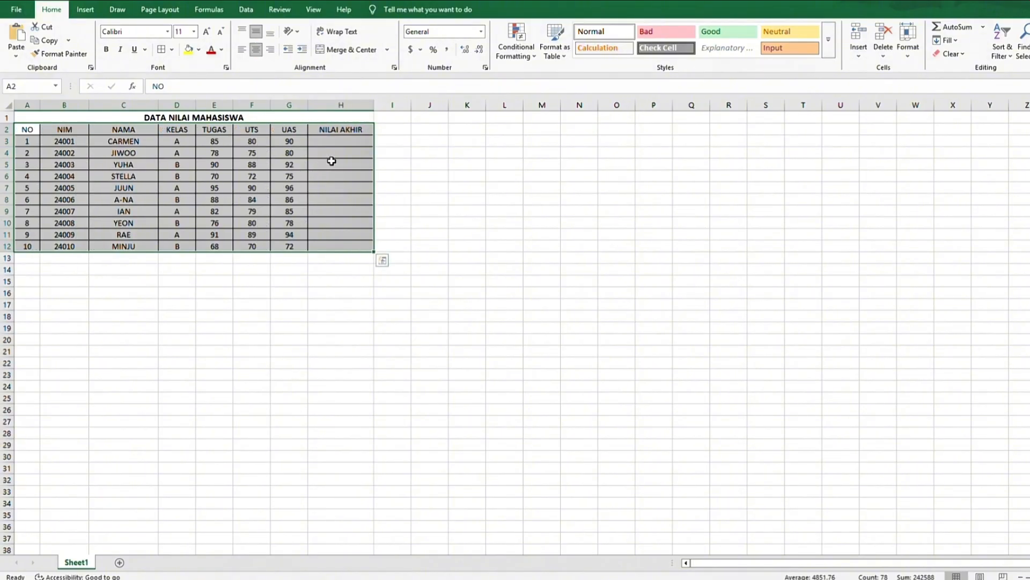
Fill the header row A2:H2 with a light gold background color.
{"action": "left_click", "coordinate": [326, 142]}
{"action": "left_click_drag", "start_coordinate": [21, 129], "coordinate": [304, 142]}
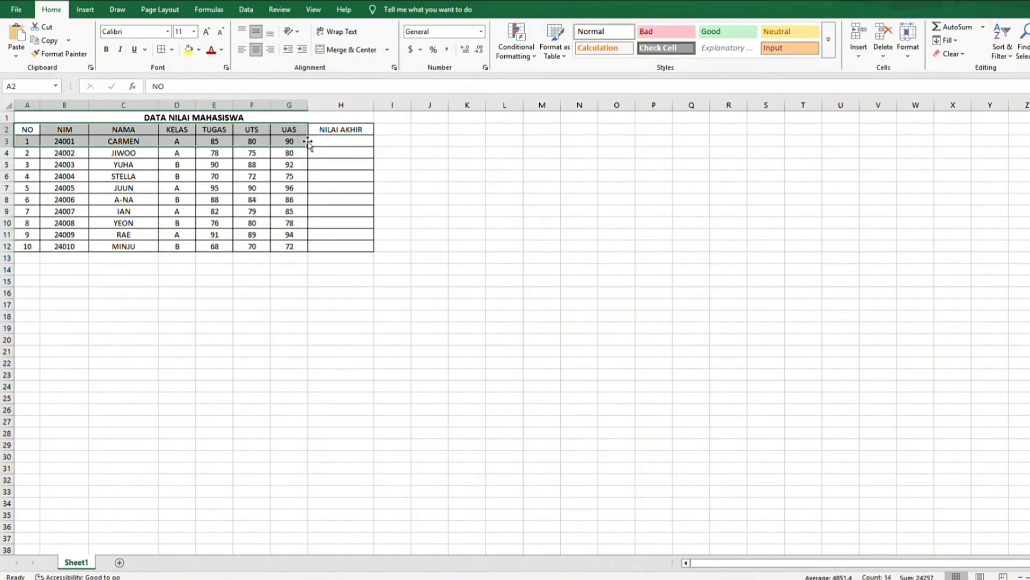
{"action": "left_click", "coordinate": [393, 131]}
{"action": "left_click_drag", "start_coordinate": [27, 130], "coordinate": [333, 131]}
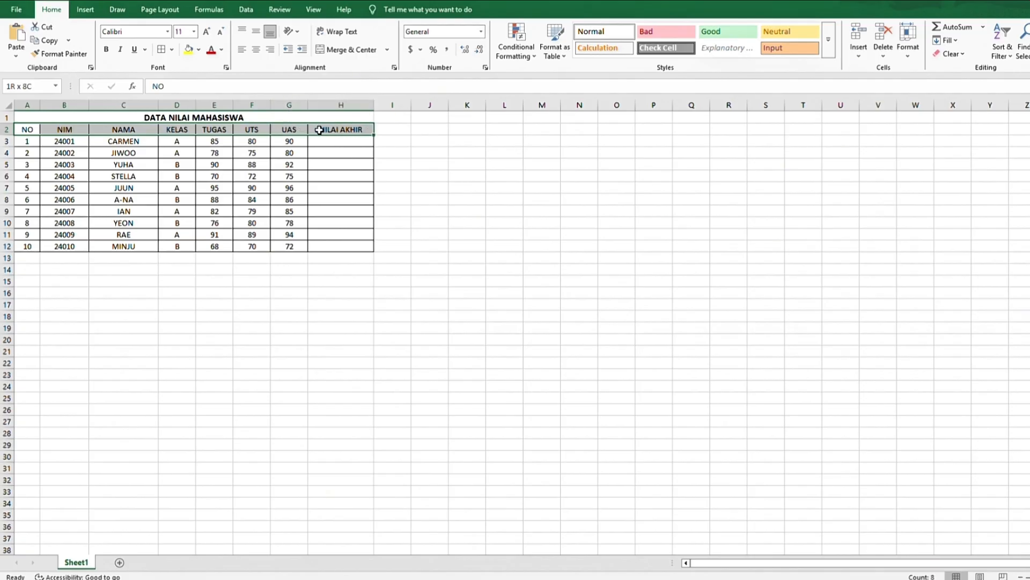
{"action": "left_click", "coordinate": [198, 49]}
{"action": "left_click", "coordinate": [333, 142]}
{"action": "left_click", "coordinate": [386, 164]}
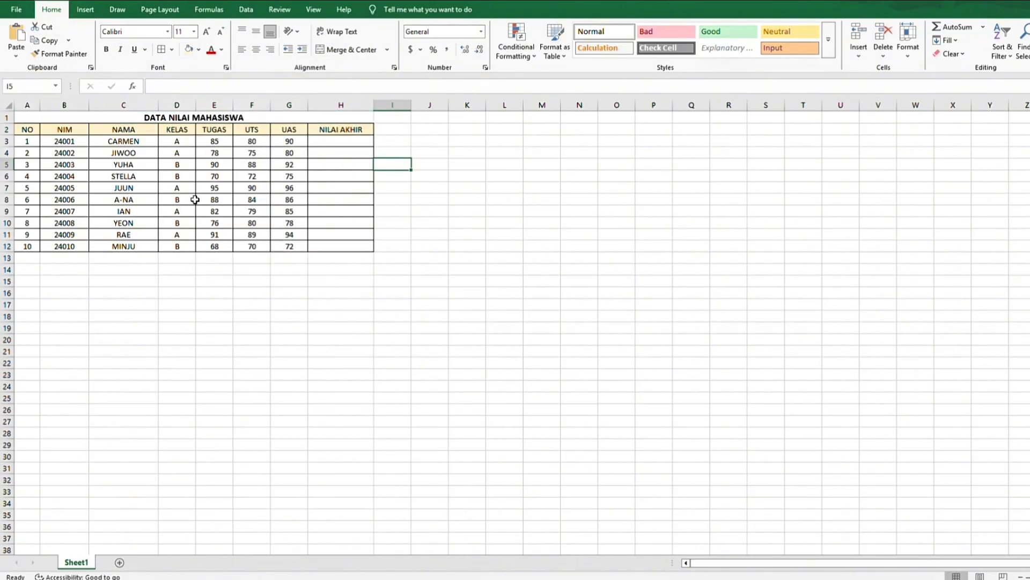
{"action": "left_click", "coordinate": [511, 13]}
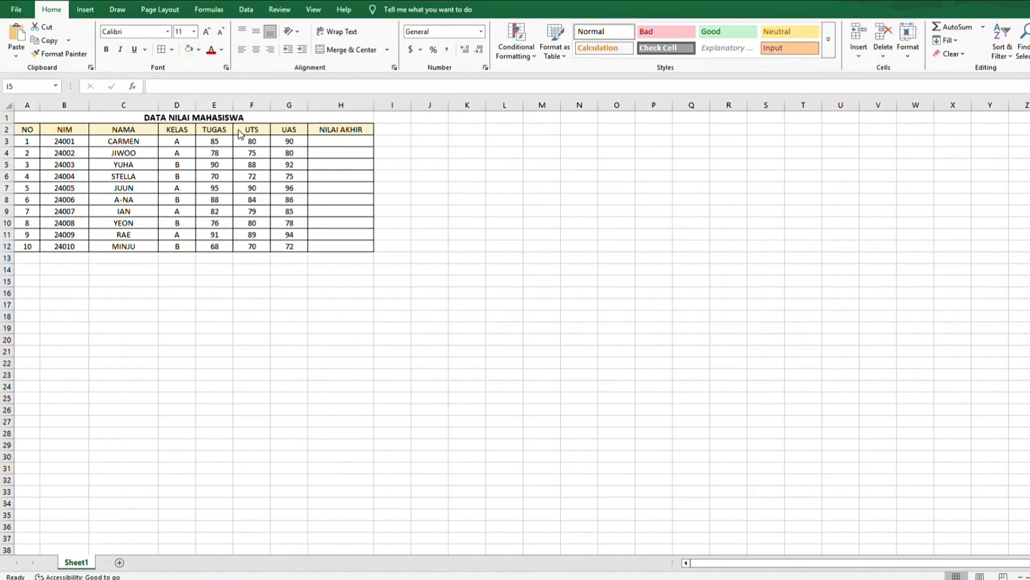
Enter the formula =AVERAGE(E3:G3) under NILAI AKHIR in H3.
{"action": "left_click", "coordinate": [340, 140]}
{"action": "type", "text": "=A"}
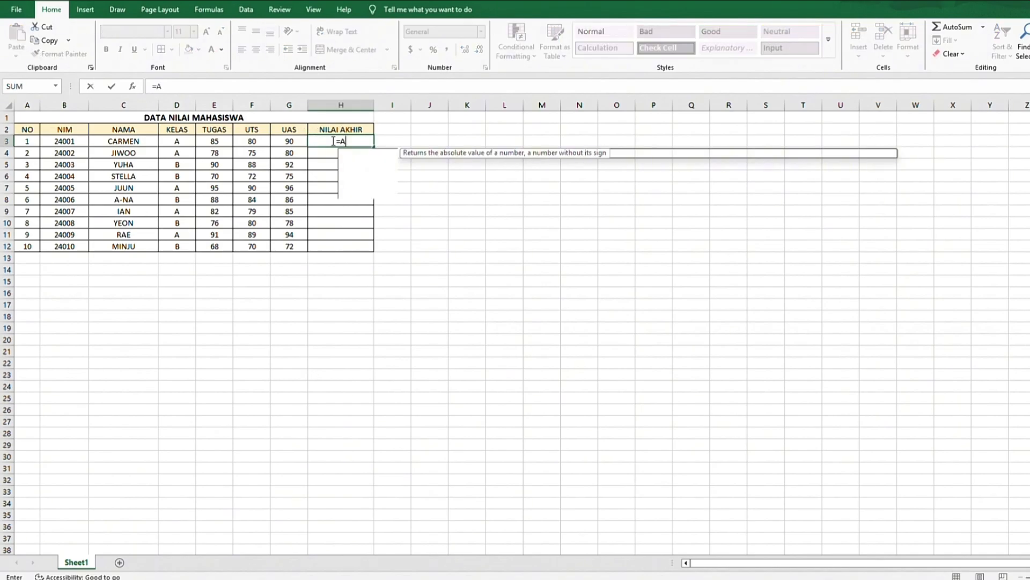
{"action": "type", "text": "VERAGE"}
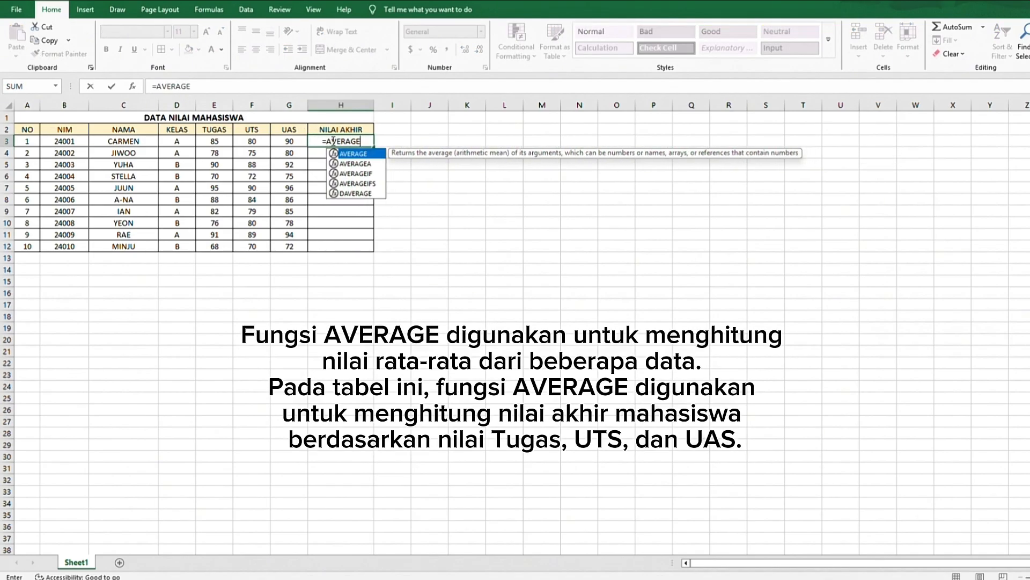
{"action": "type", "text": "("}
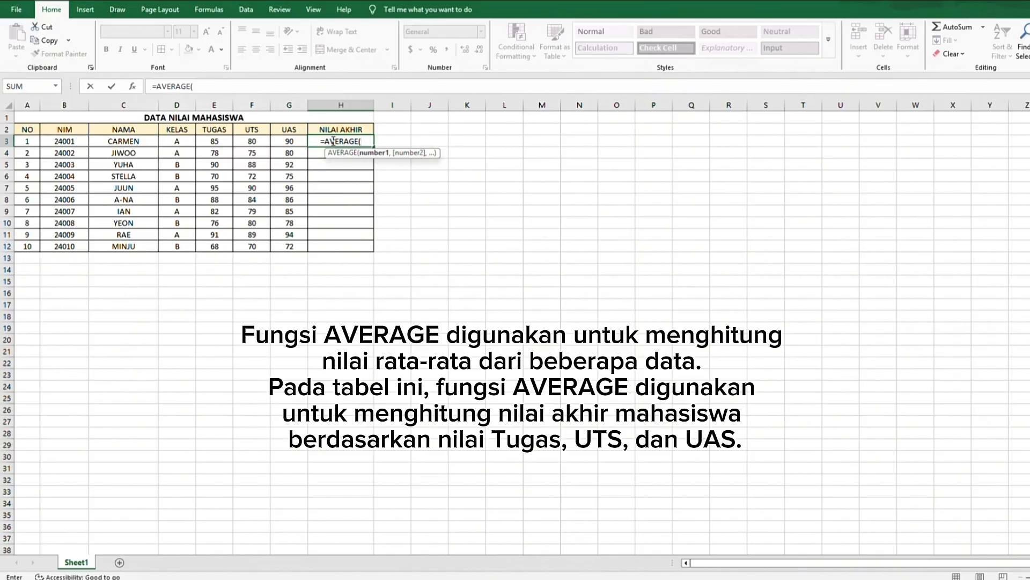
{"action": "type", "text": "E3"}
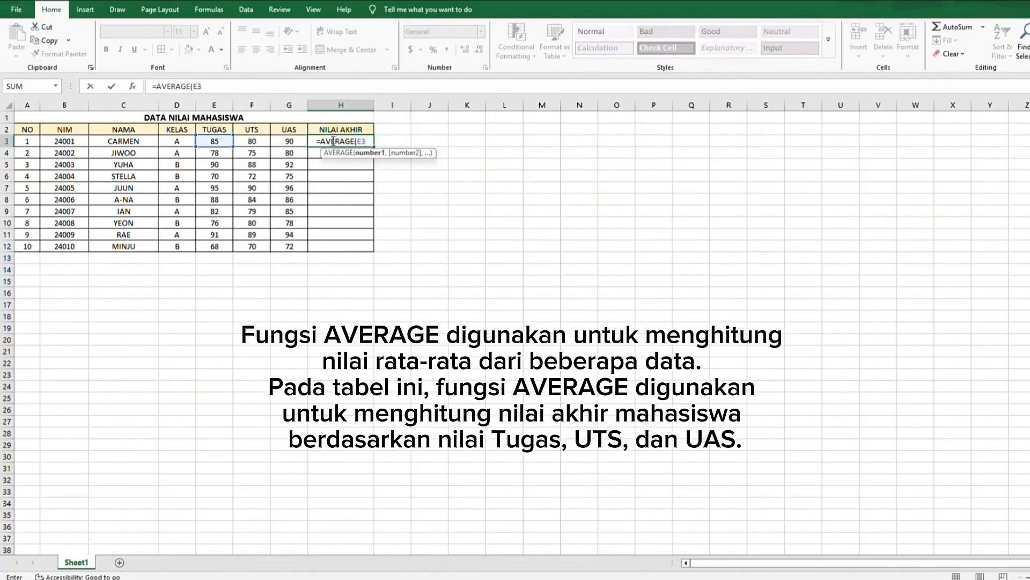
{"action": "type", "text": ":"}
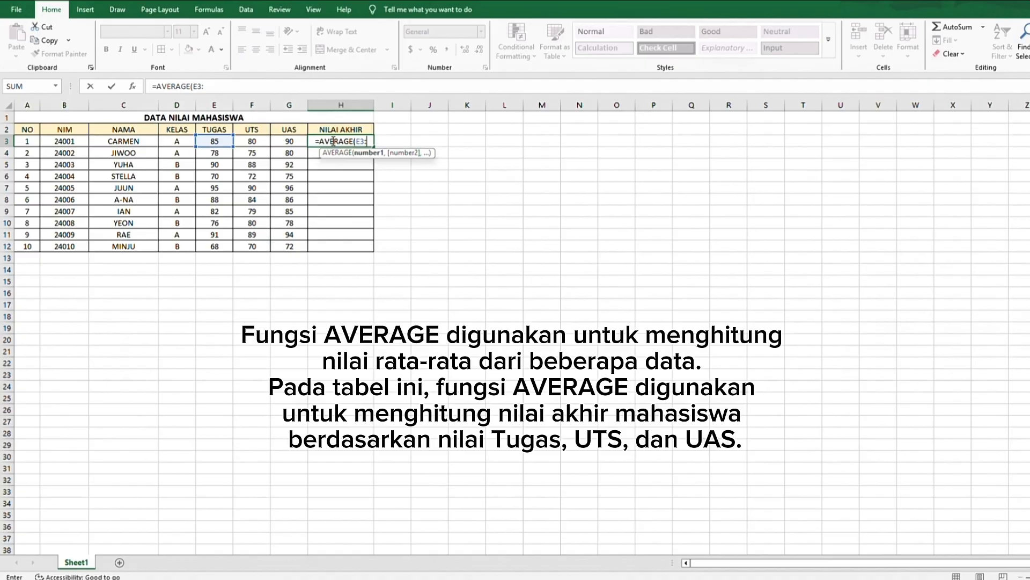
{"action": "type", "text": "G"}
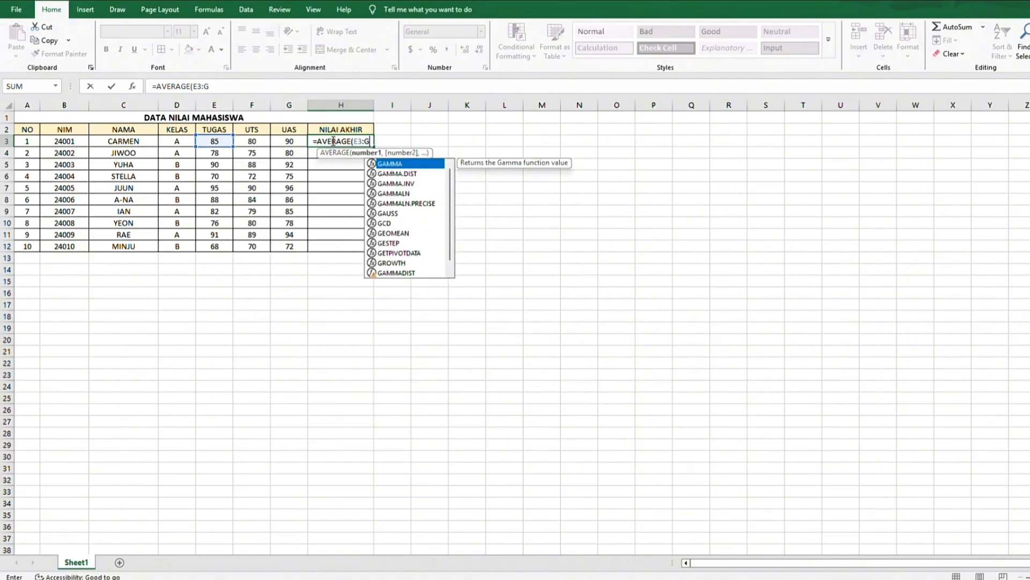
{"action": "type", "text": "3)"}
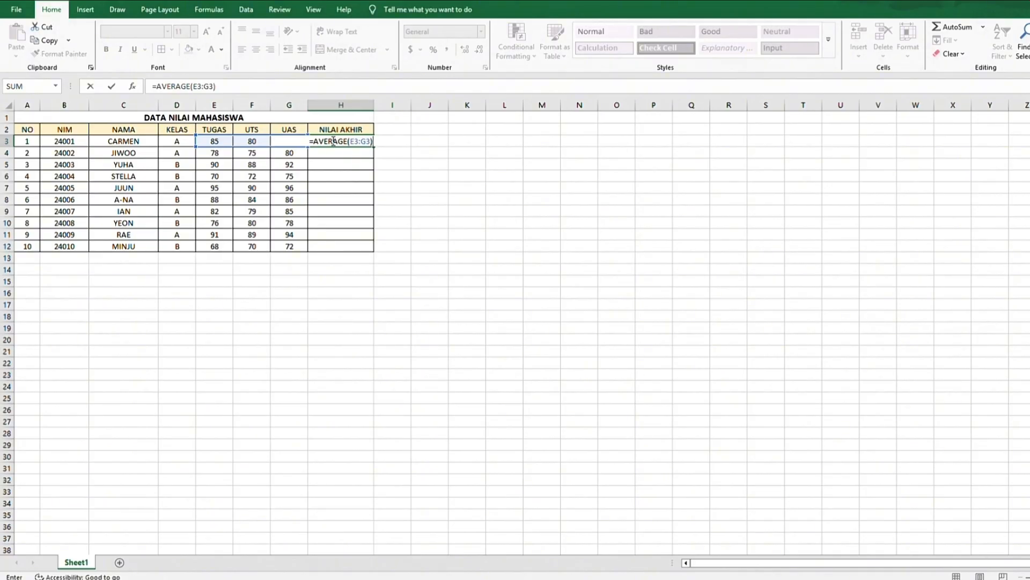
{"action": "key", "text": "Return"}
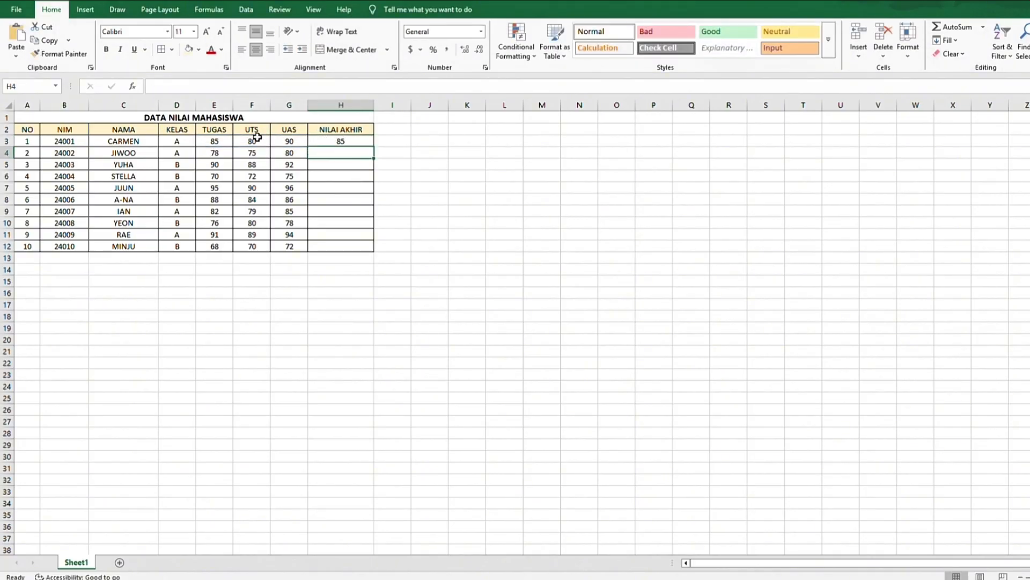
Copy the AVERAGE formula from H3 down through H12 for the remaining students.
{"action": "left_click", "coordinate": [354, 142]}
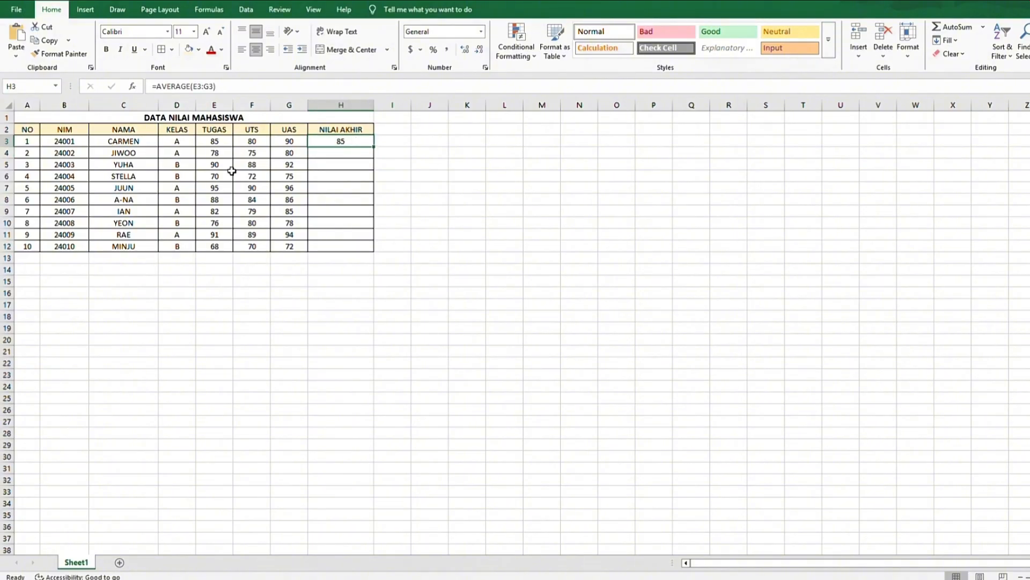
{"action": "left_click_drag", "start_coordinate": [374, 146], "coordinate": [372, 250]}
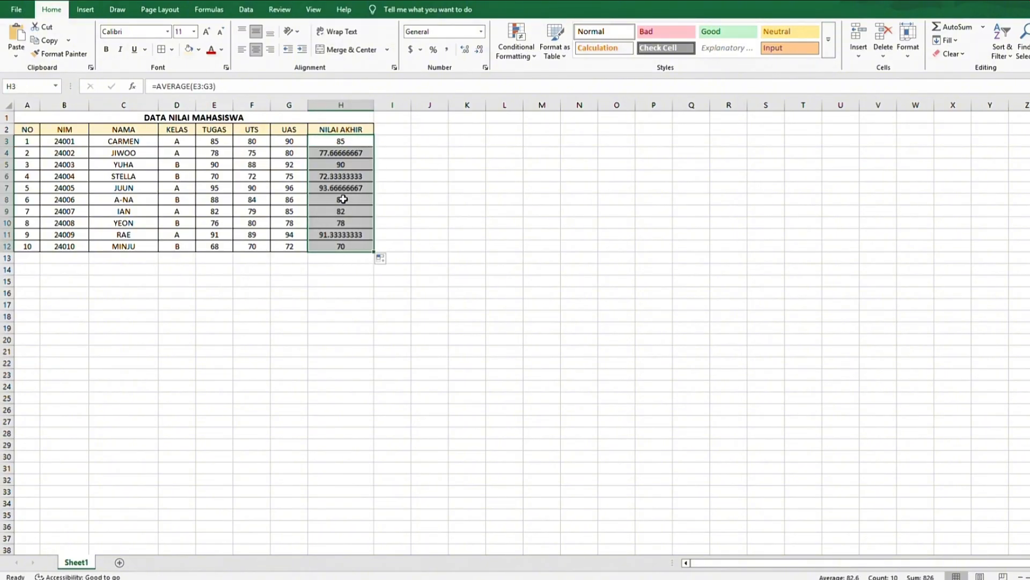
{"action": "left_click", "coordinate": [367, 152]}
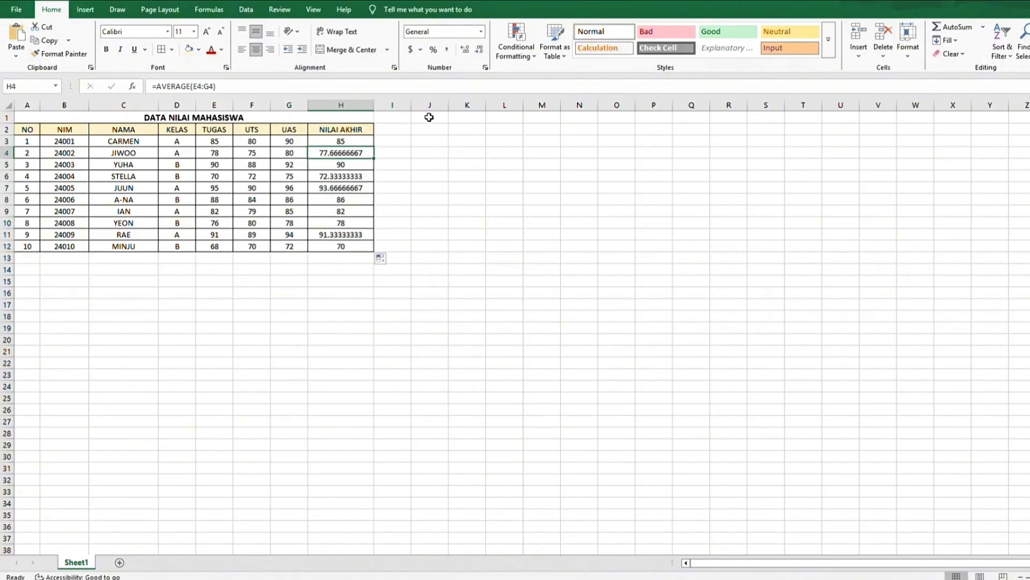
Reduce the final grades in the NILAI AKHIR column to two decimal places.
{"action": "left_click", "coordinate": [478, 51]}
{"action": "left_click", "coordinate": [479, 51]}
{"action": "left_click", "coordinate": [478, 51]}
{"action": "left_click", "coordinate": [478, 51]}
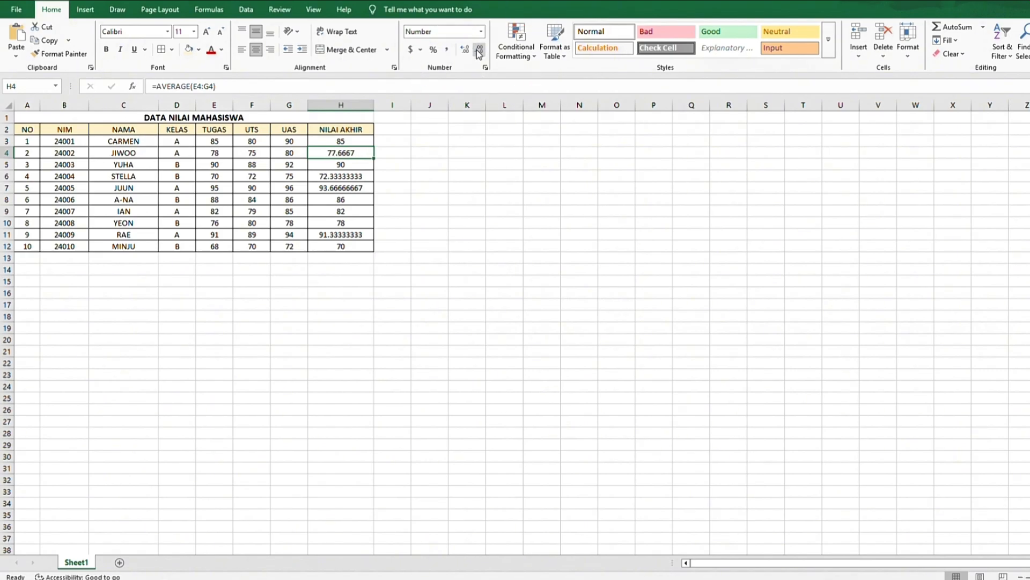
{"action": "left_click", "coordinate": [478, 51]}
{"action": "left_click", "coordinate": [479, 51]}
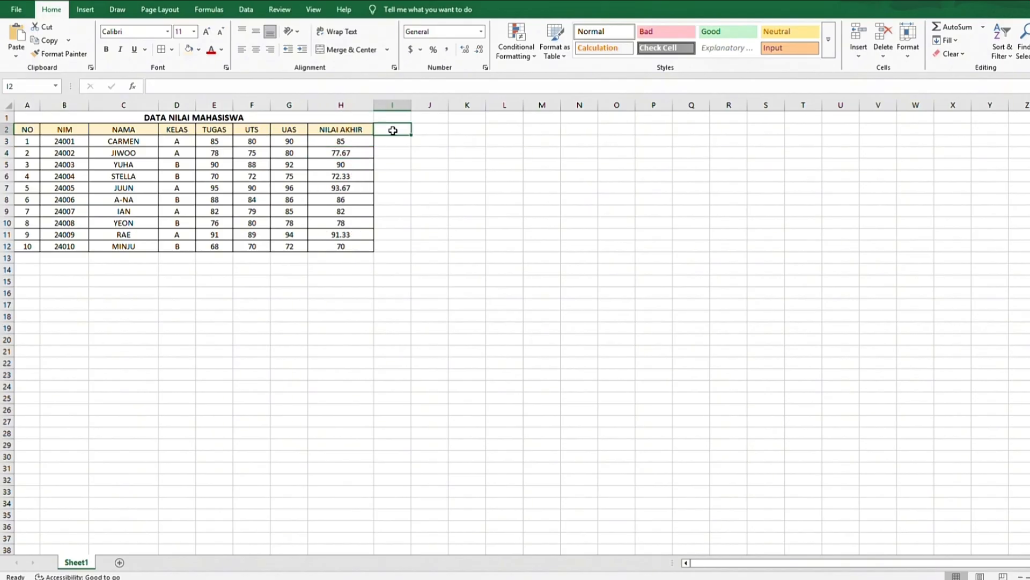
Add the column headers STATUS in I2 and GRADE in J2.
{"action": "type", "text": "STATUS"}
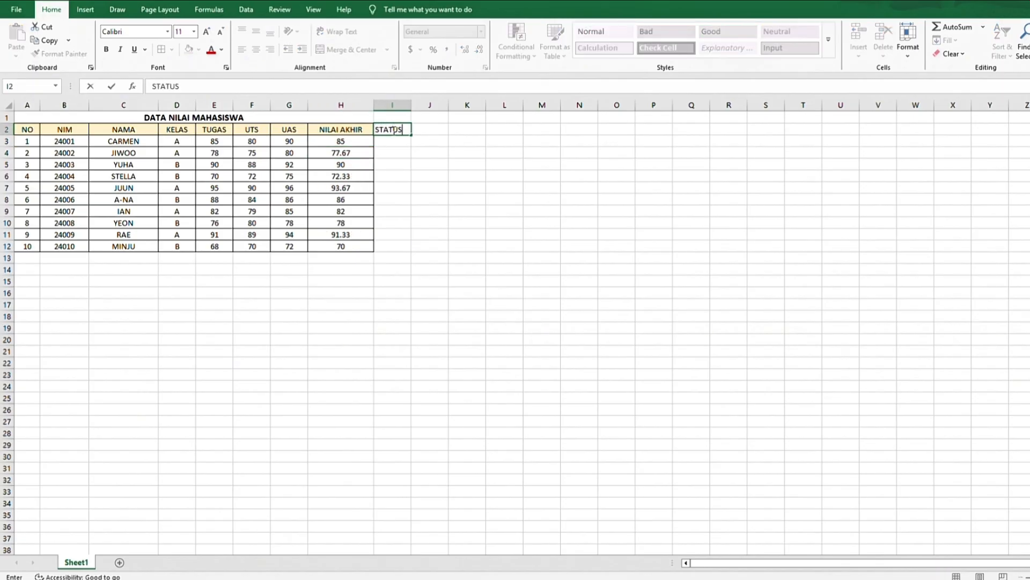
{"action": "key", "text": "Tab"}
{"action": "type", "text": "GRADE"}
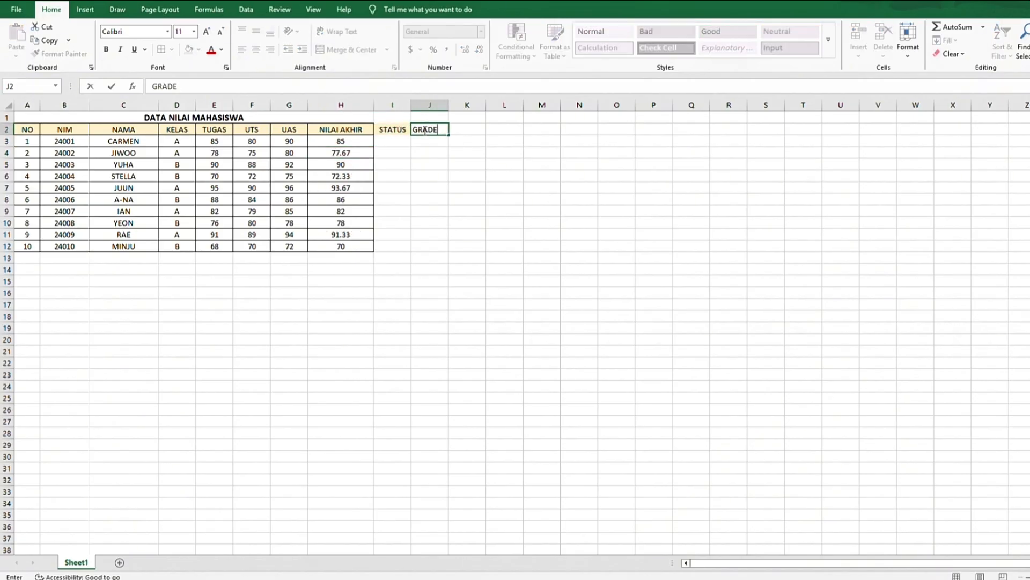
{"action": "key", "text": "Tab"}
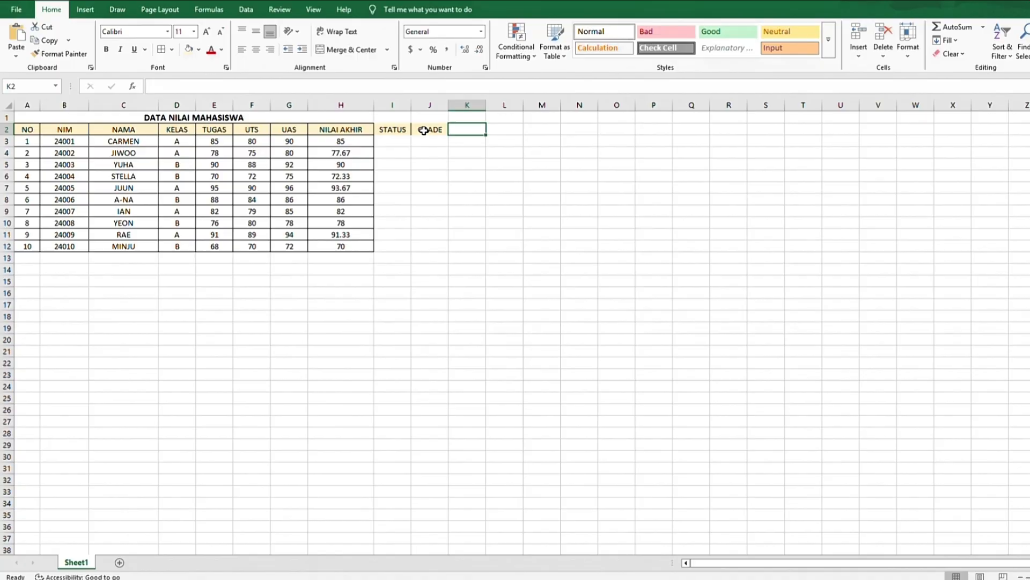
Widen the STATUS and GRADE columns and apply all borders to them down to row 12.
{"action": "left_click_drag", "start_coordinate": [411, 107], "coordinate": [465, 244]}
{"action": "left_click", "coordinate": [172, 49]}
{"action": "left_click", "coordinate": [185, 146]}
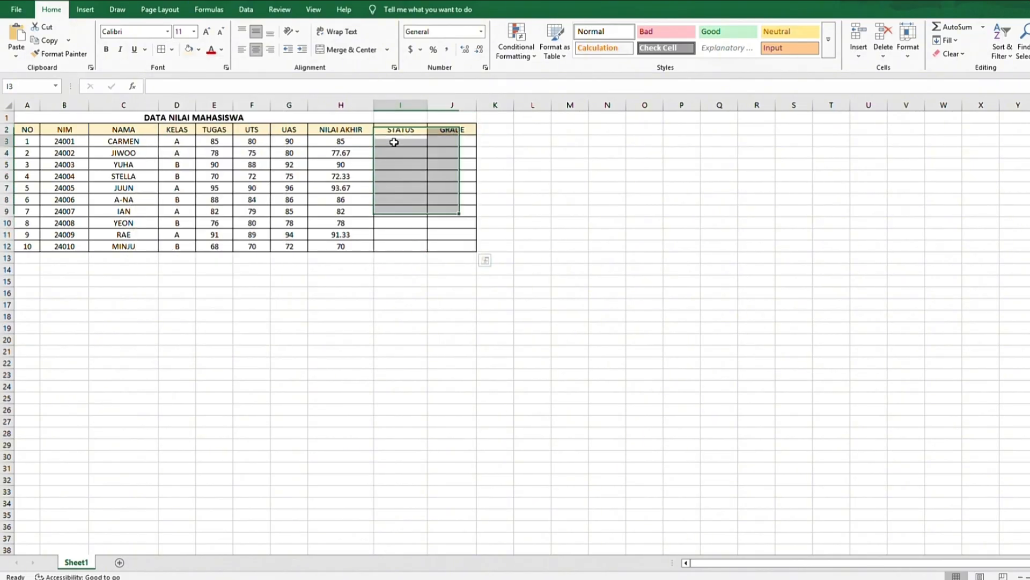
{"action": "left_click", "coordinate": [397, 141]}
{"action": "left_click_drag", "start_coordinate": [428, 108], "coordinate": [437, 110]}
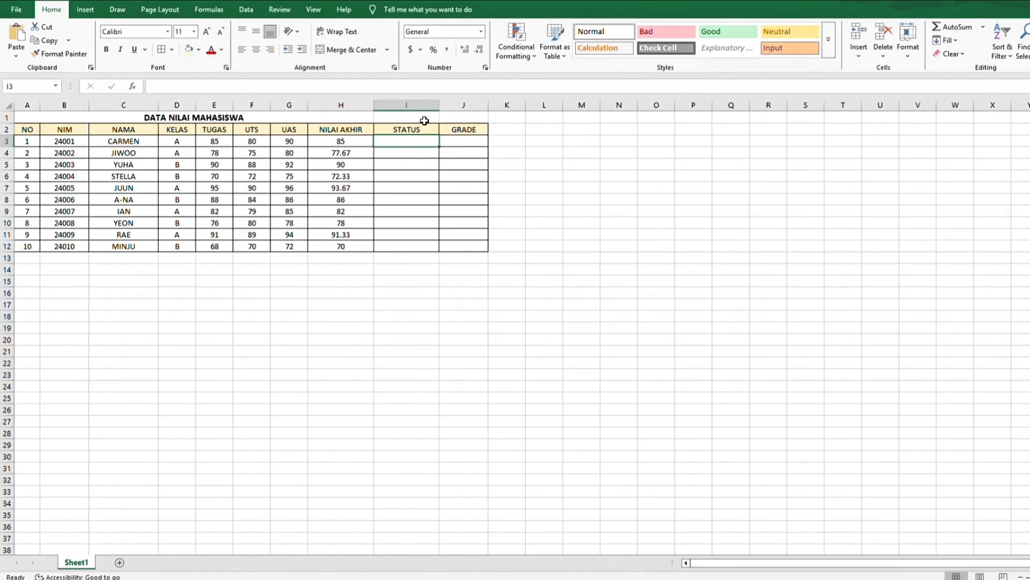
{"action": "left_click_drag", "start_coordinate": [439, 105], "coordinate": [445, 106]}
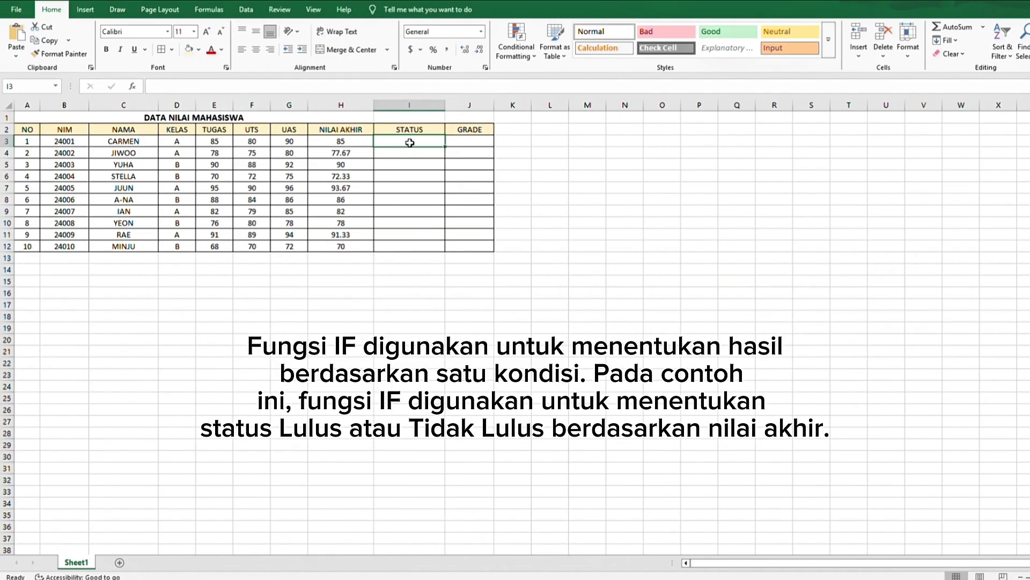
Enter =IF(H3>=75,"LULUS","TIDAK LULUS") under STATUS in I3 and copy it down through I12.
{"action": "type", "text": "=IF"}
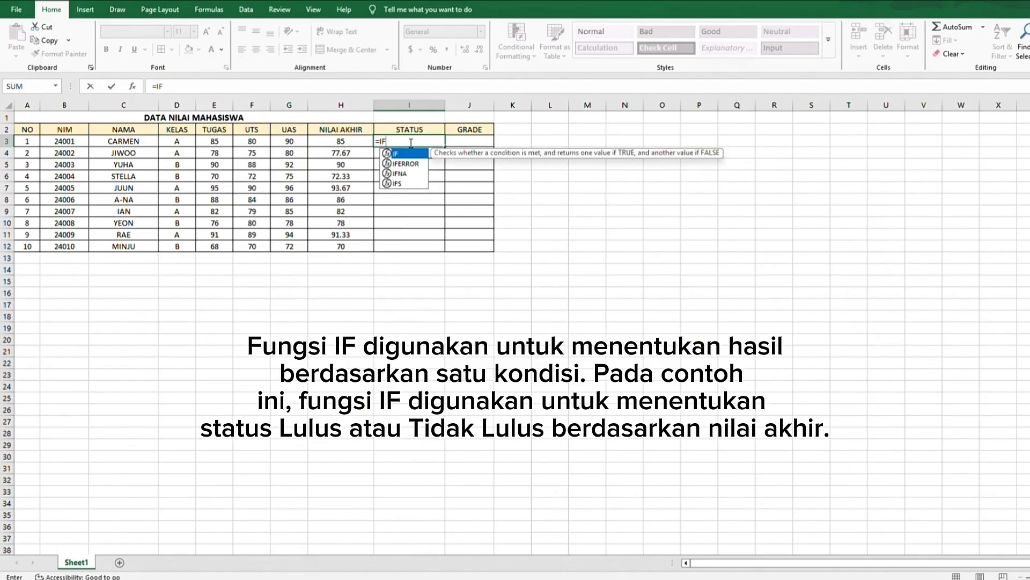
{"action": "type", "text": "("}
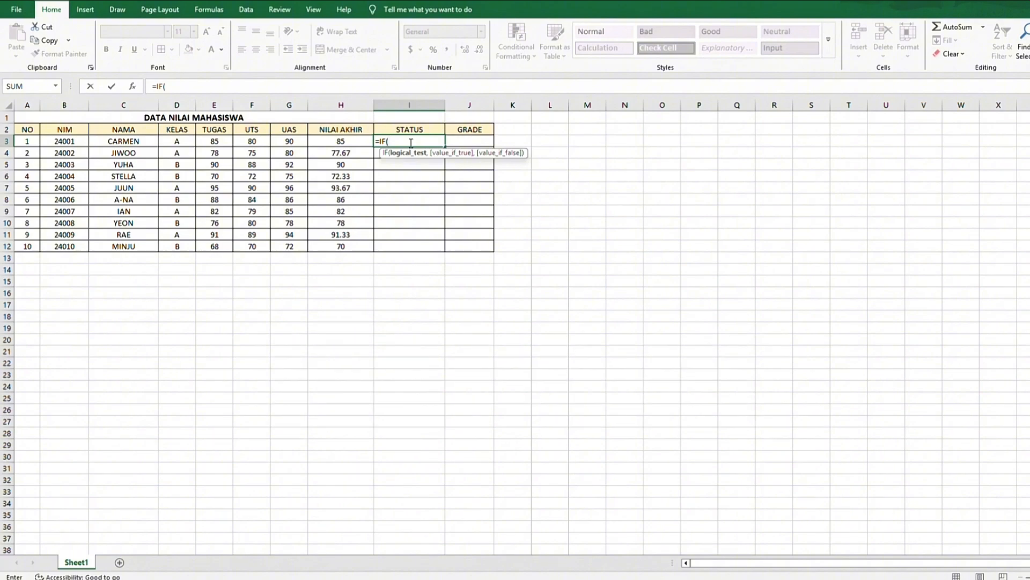
{"action": "type", "text": "H3"}
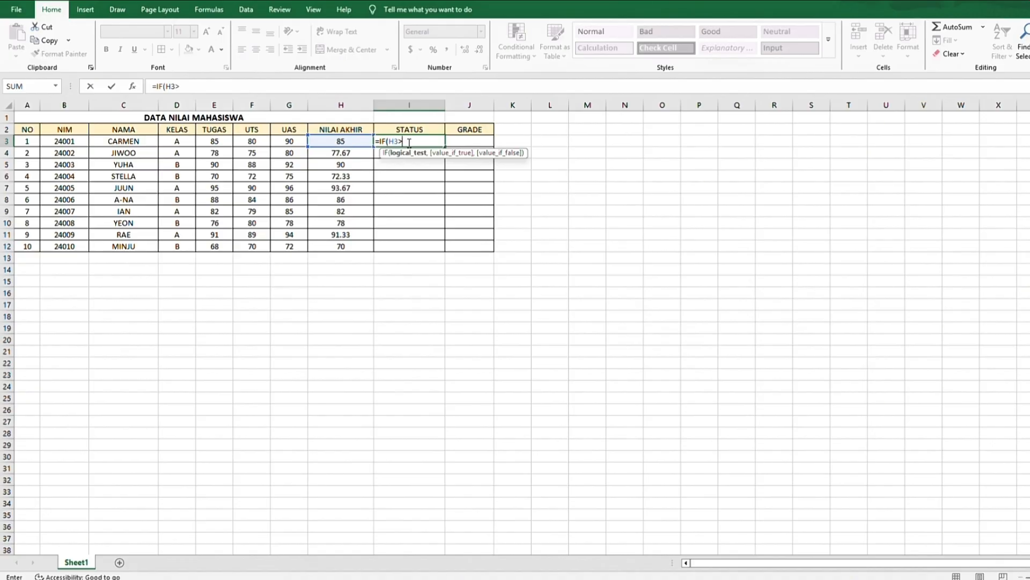
{"action": "type", "text": ">=75,\""}
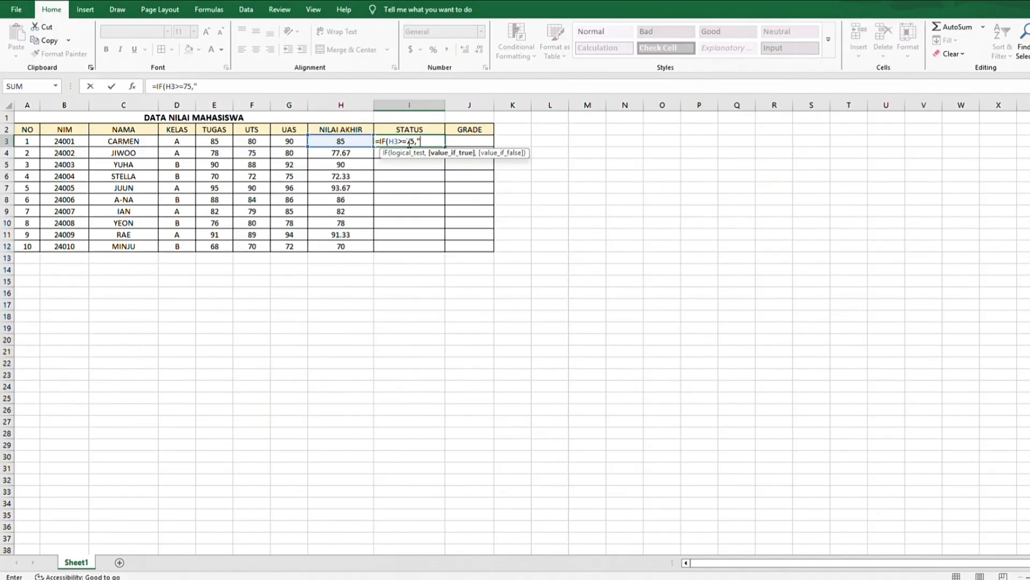
{"action": "type", "text": "LULUS\","}
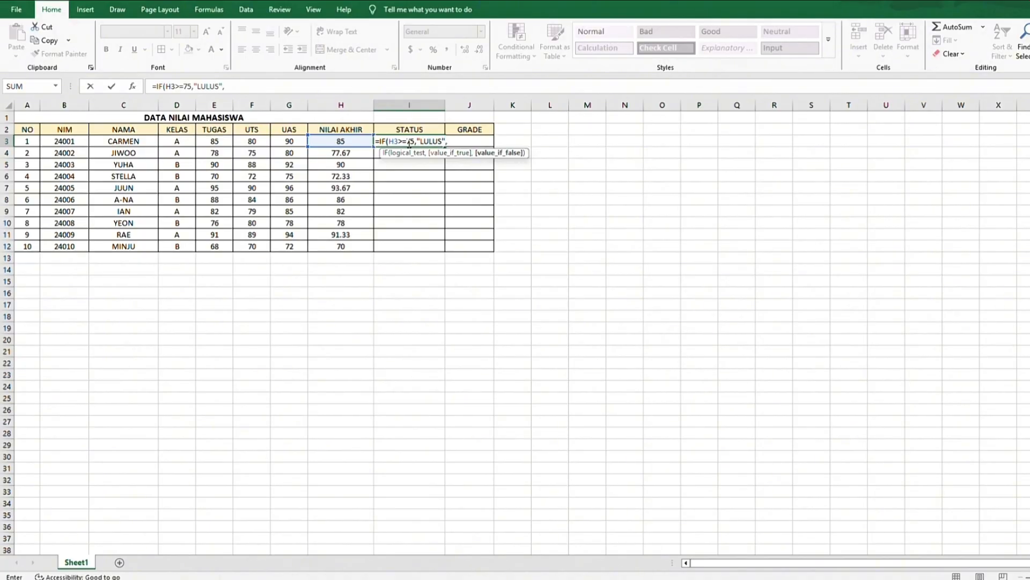
{"action": "type", "text": "\"TIDAK LULUS"}
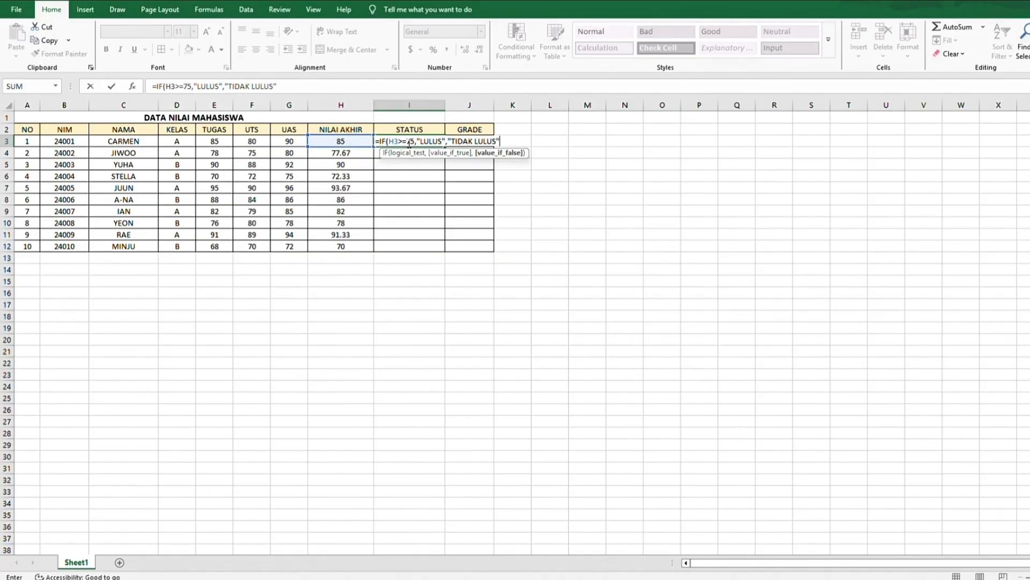
{"action": "type", "text": "\")"}
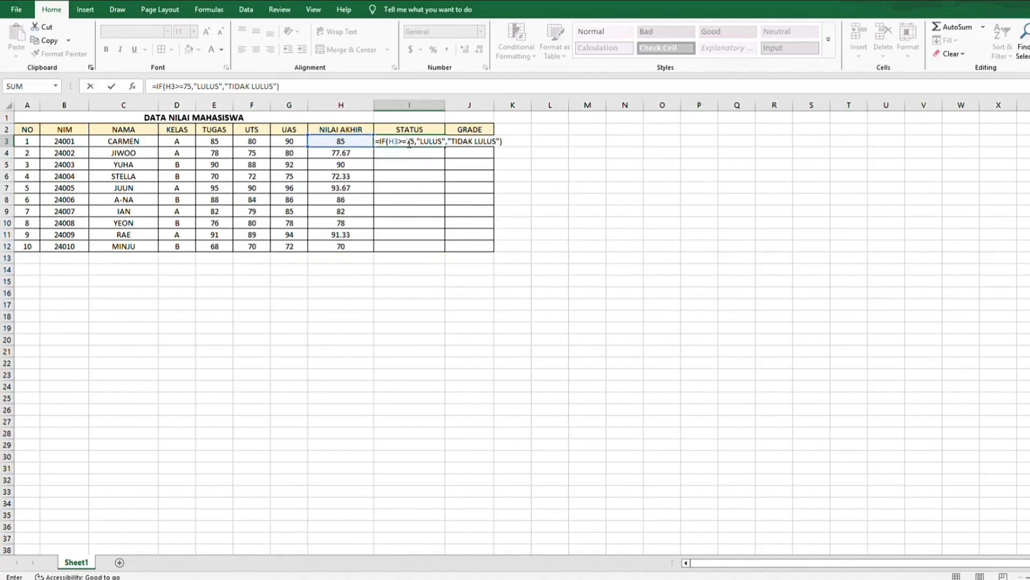
{"action": "key", "text": "Return"}
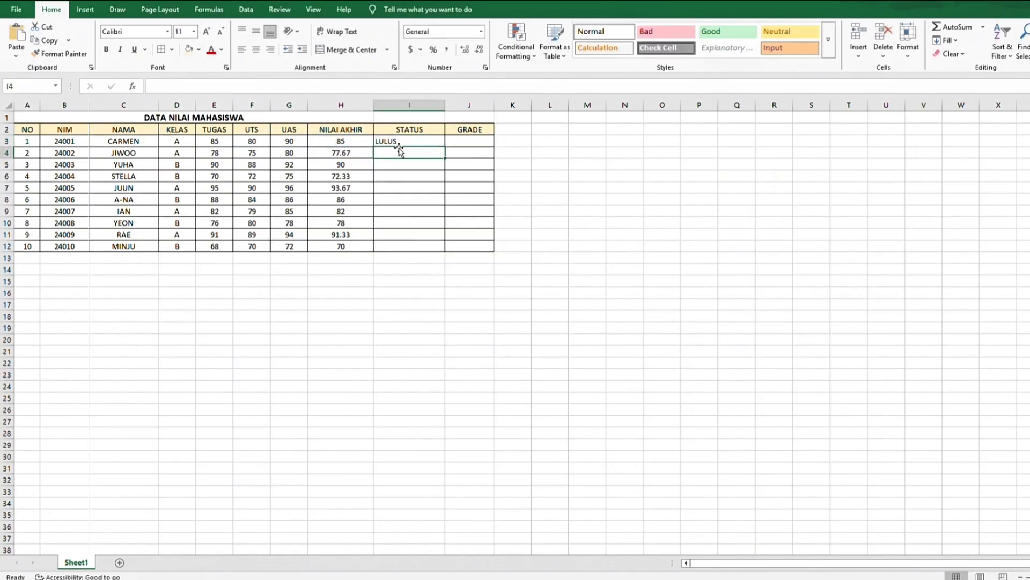
{"action": "left_click", "coordinate": [408, 141]}
{"action": "left_click_drag", "start_coordinate": [445, 146], "coordinate": [446, 251]}
Enter the nested formula =IF(H3>=90,"A",IF(H3>=80,"B",IF(H3>=70,"C","D"))) under GRADE in J3.
{"action": "left_click", "coordinate": [475, 141]}
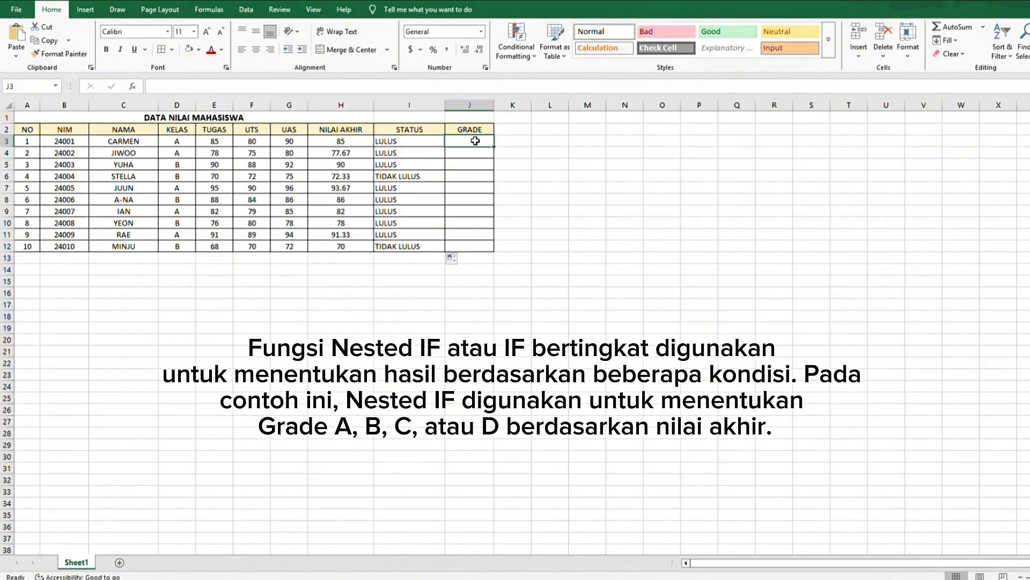
{"action": "type", "text": "=IF"}
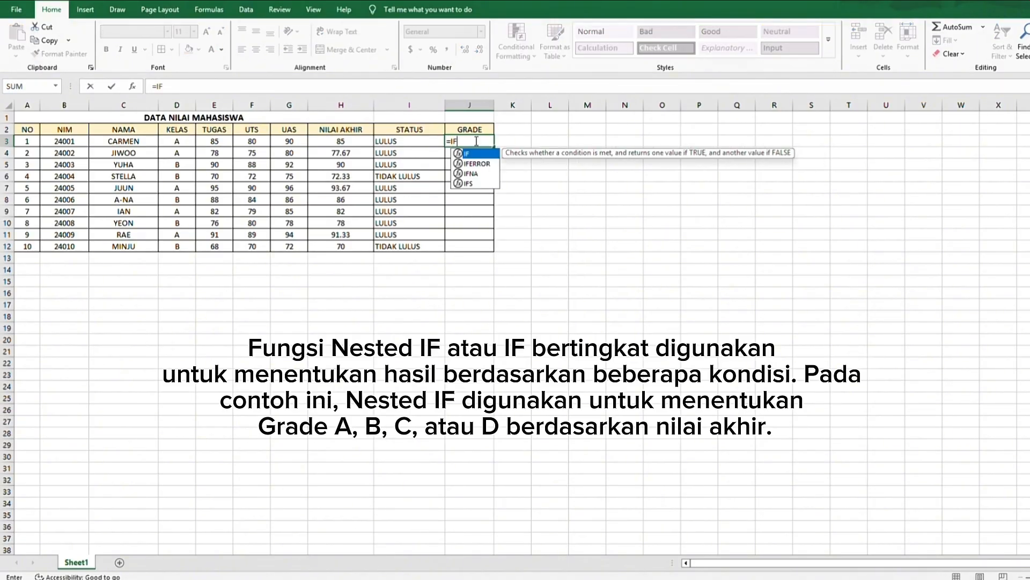
{"action": "type", "text": "(H"}
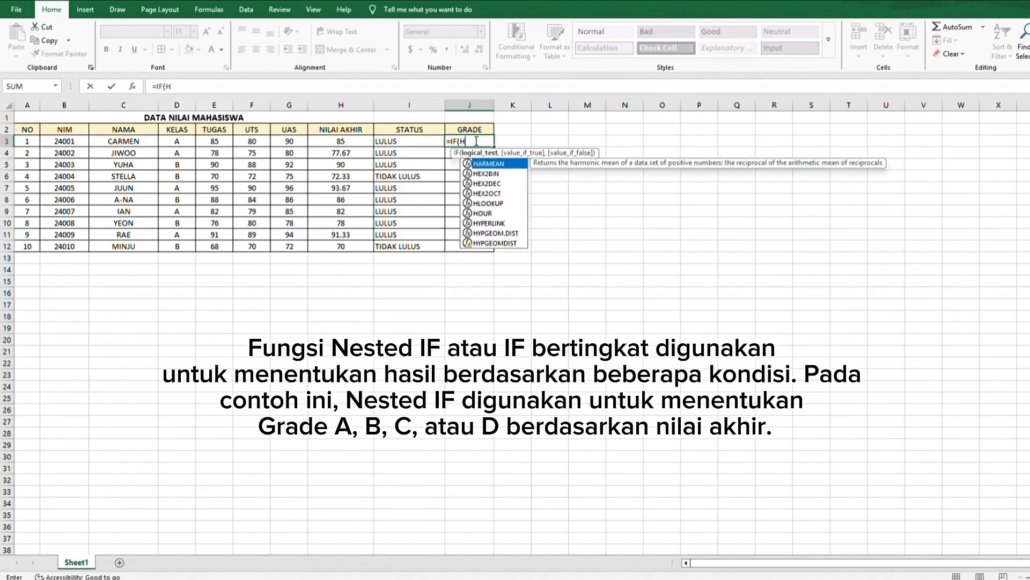
{"action": "type", "text": "3"}
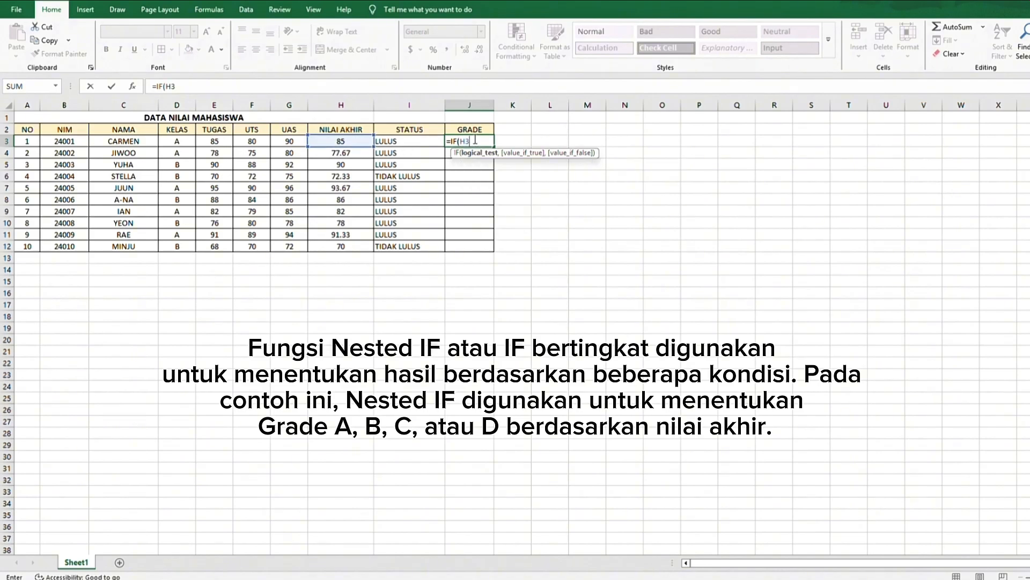
{"action": "type", "text": ">="}
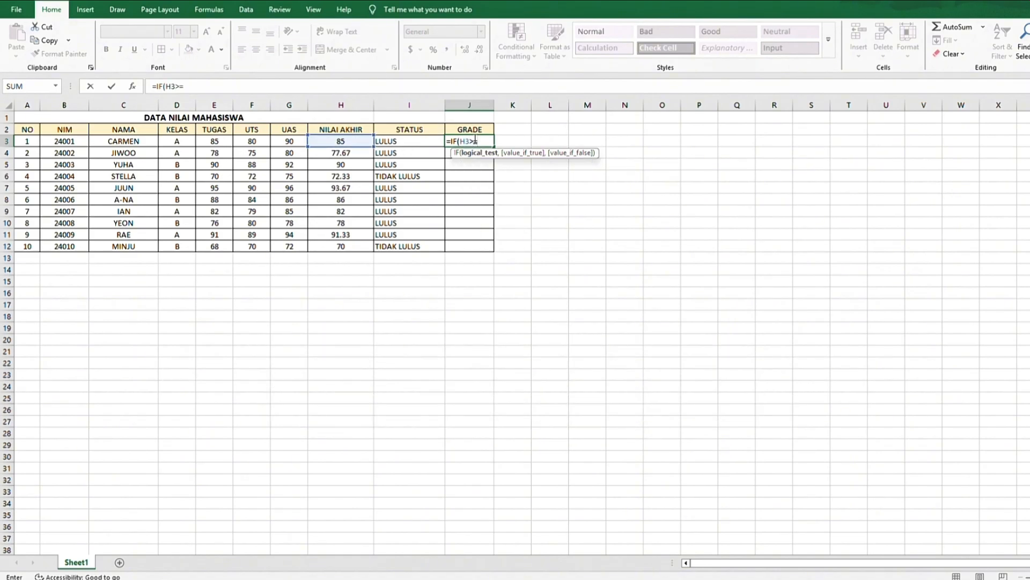
{"action": "type", "text": "90,\"A"}
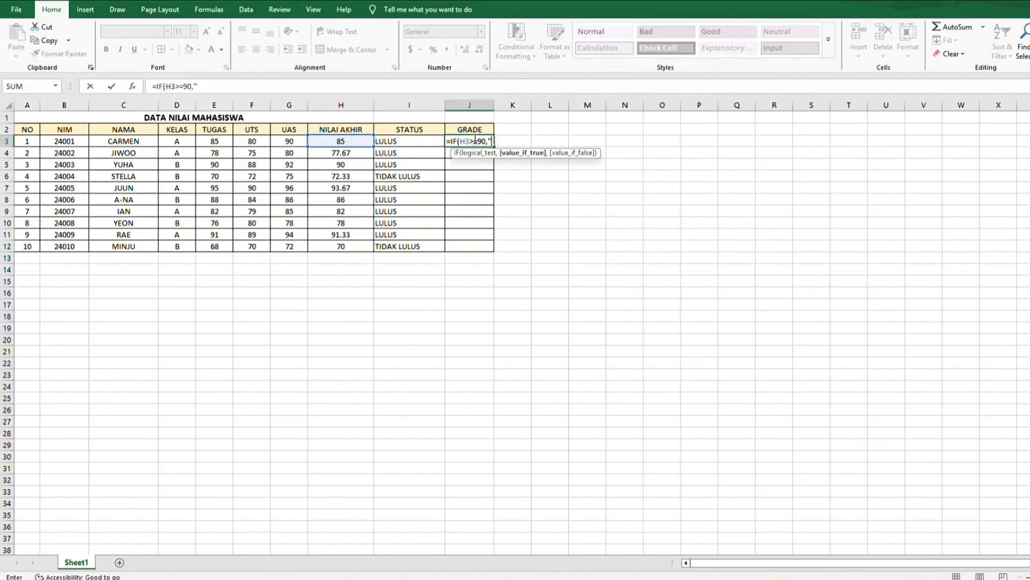
{"action": "type", "text": "\""}
{"action": "type", "text": ","}
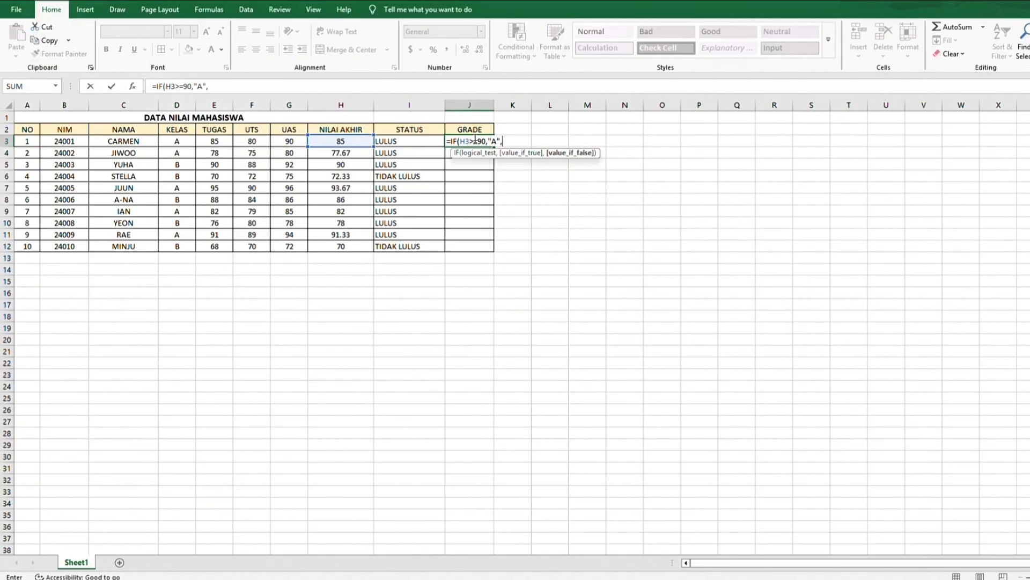
{"action": "type", "text": "IF(H3"}
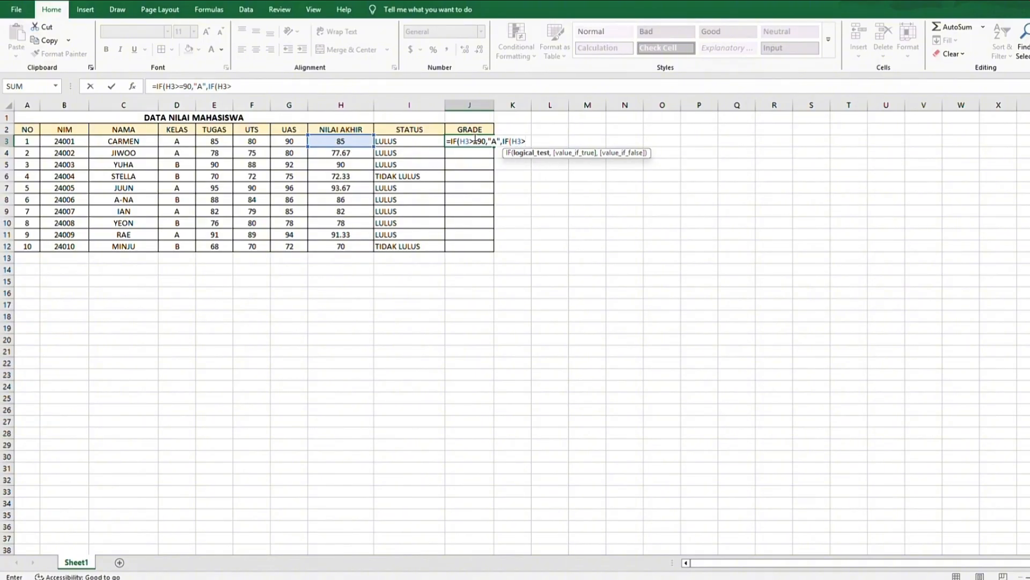
{"action": "type", "text": ">=80,"}
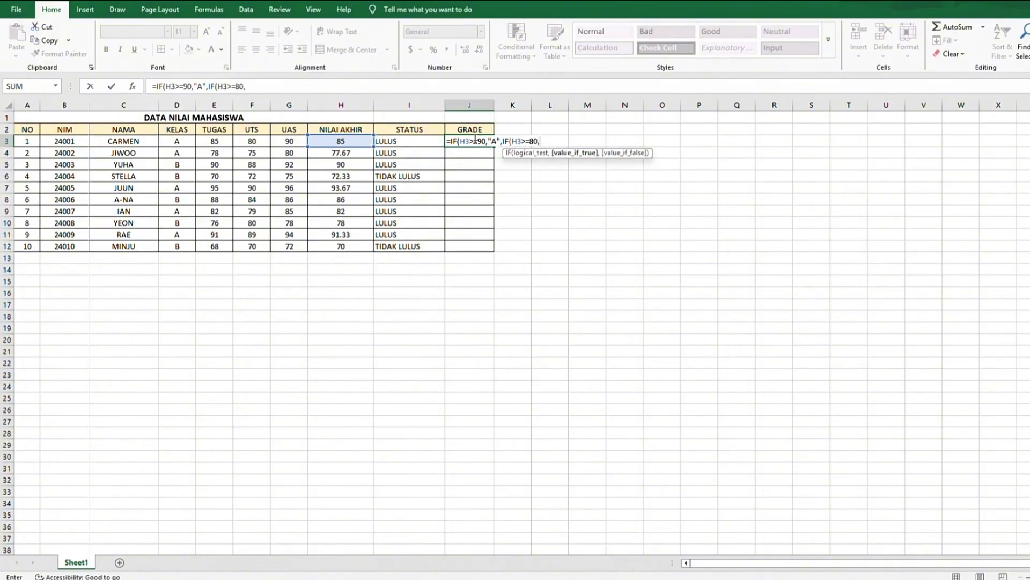
{"action": "type", "text": "\"B\""}
{"action": "type", "text": ",IF("}
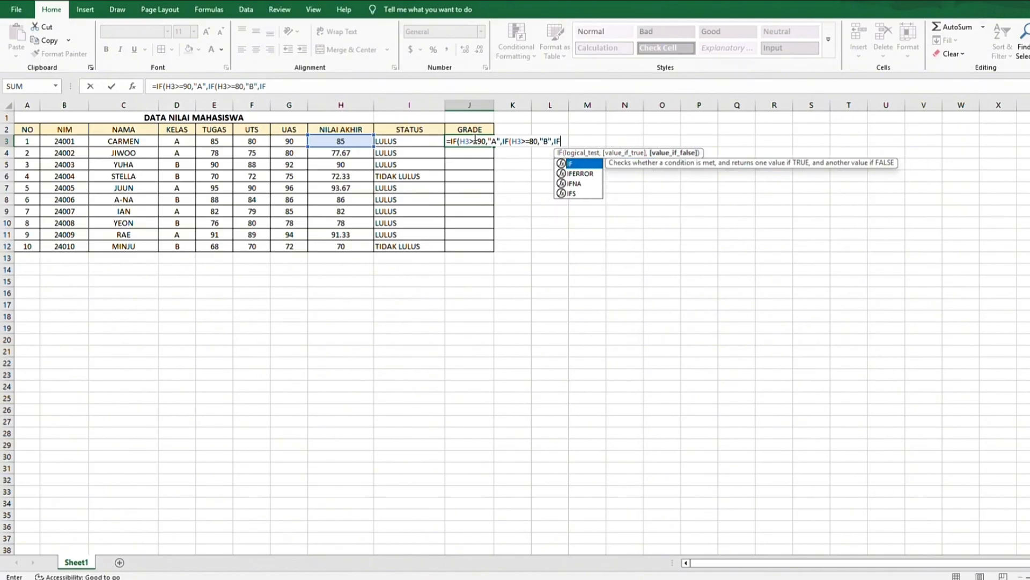
{"action": "type", "text": "H"}
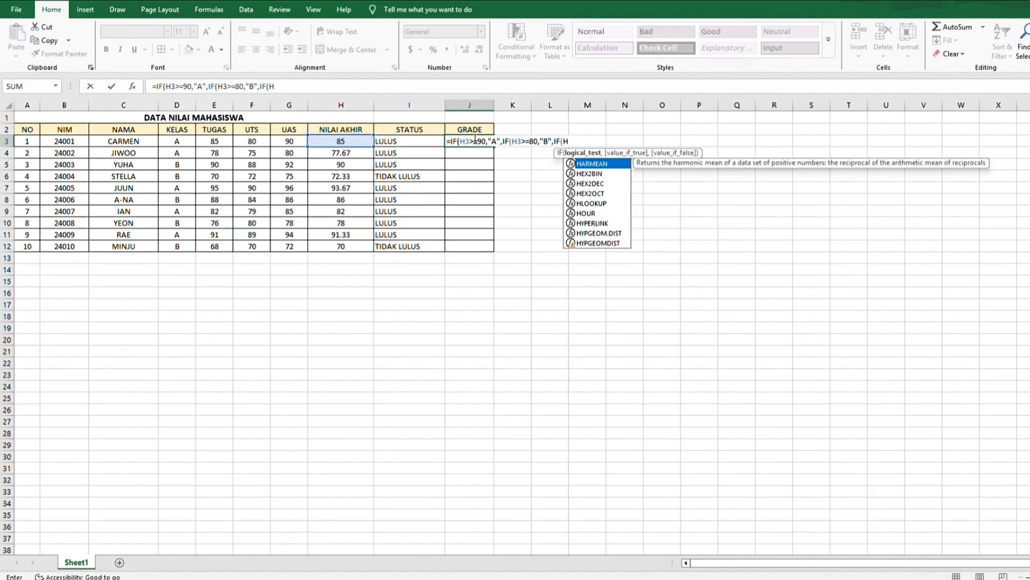
{"action": "type", "text": "3>"}
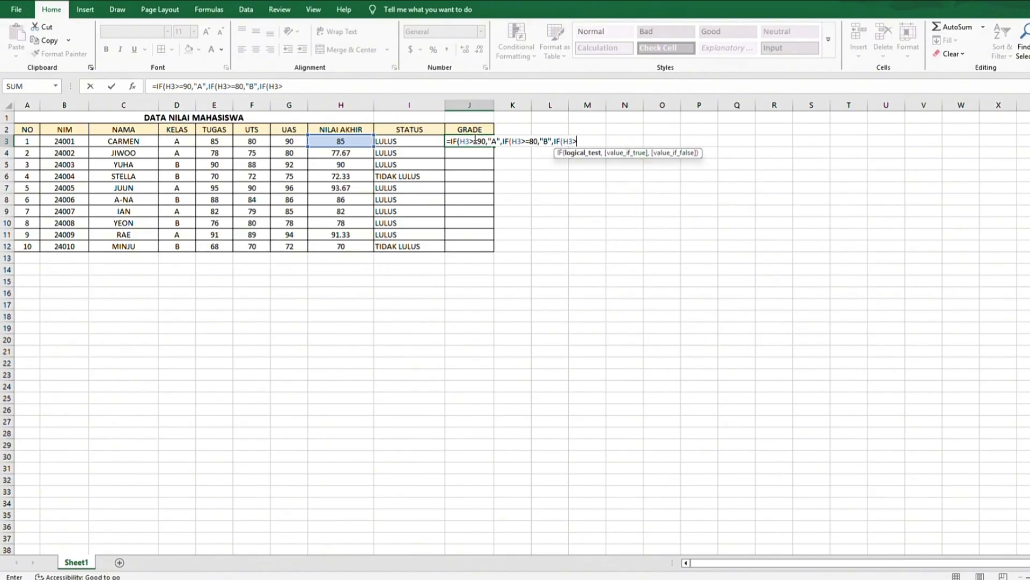
{"action": "type", "text": "=70,"}
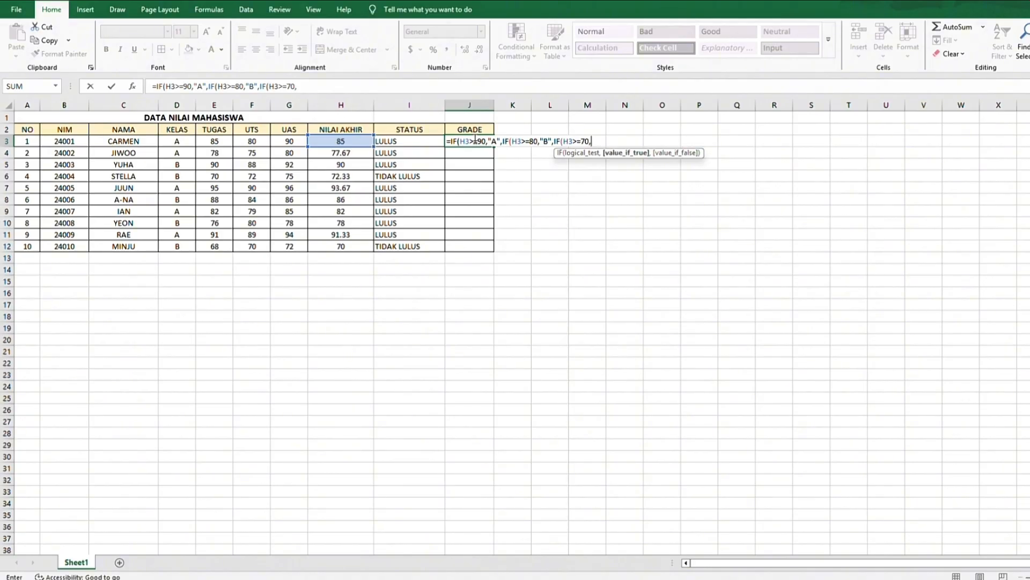
{"action": "type", "text": "\"C\",\"D\""}
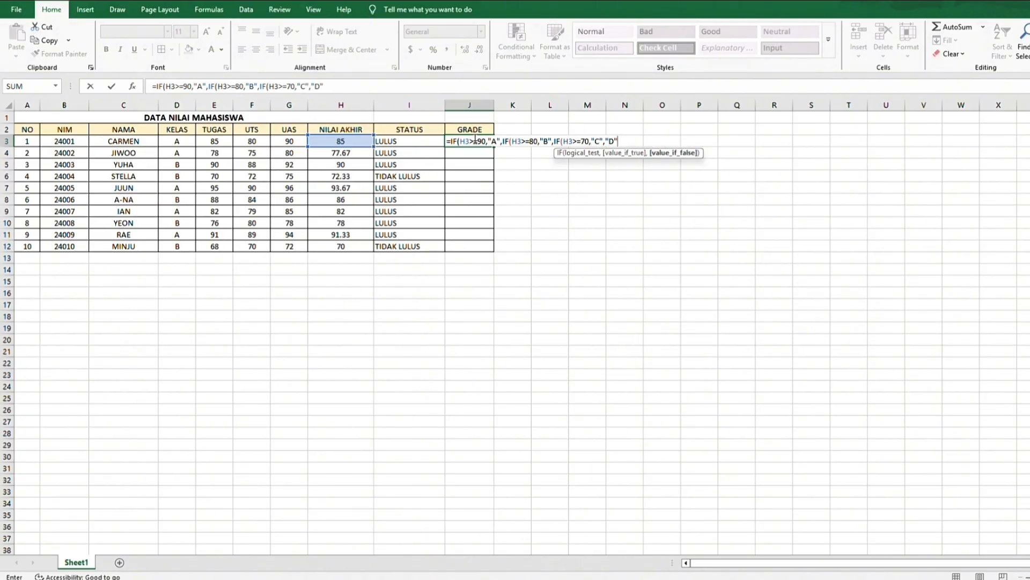
{"action": "type", "text": "))"}
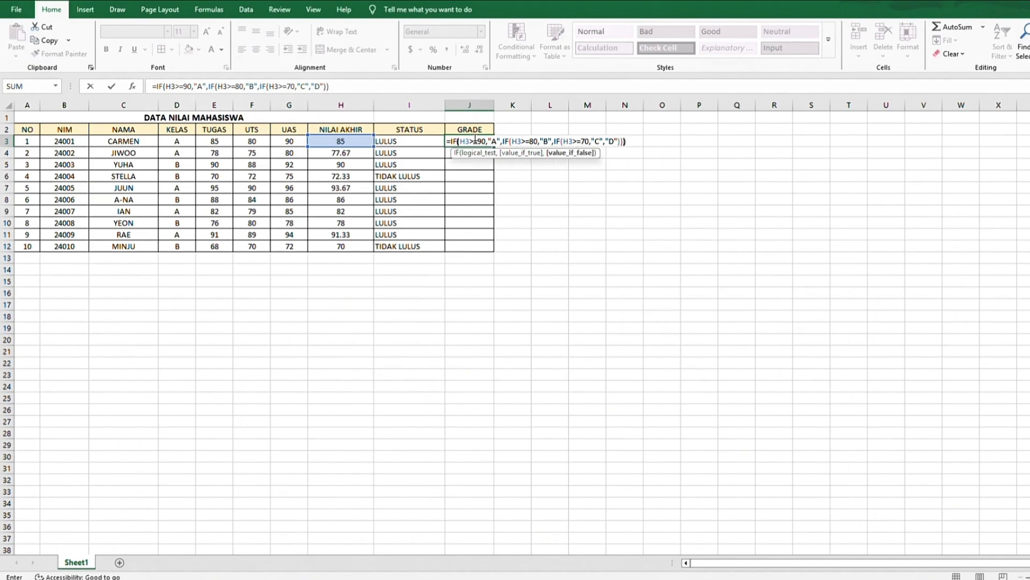
{"action": "key", "text": "Return"}
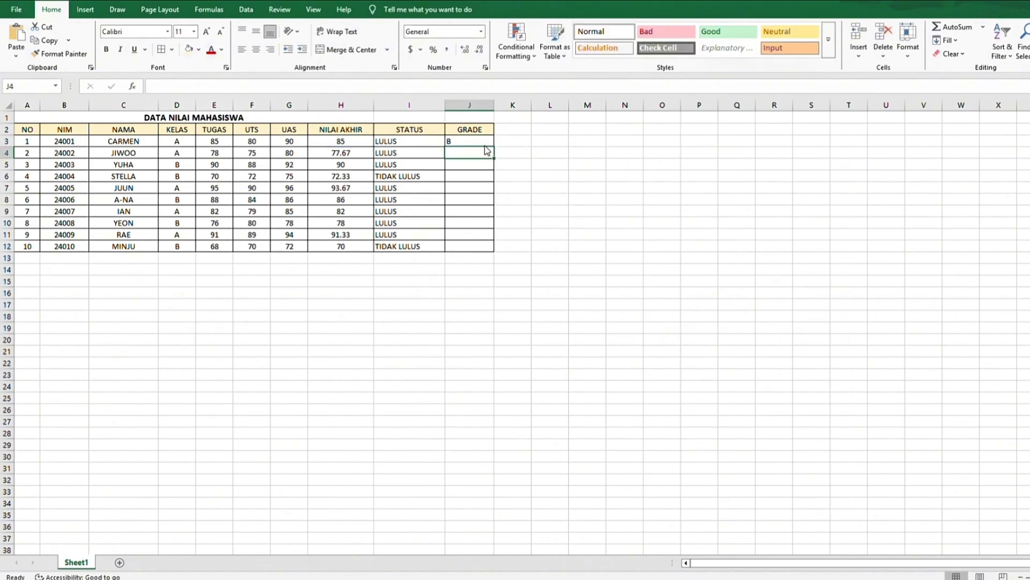
Copy the nested IF formula from J3 down through J12, and center I3:J12 horizontally and vertically.
{"action": "left_click", "coordinate": [483, 143]}
{"action": "left_click_drag", "start_coordinate": [493, 146], "coordinate": [490, 252]}
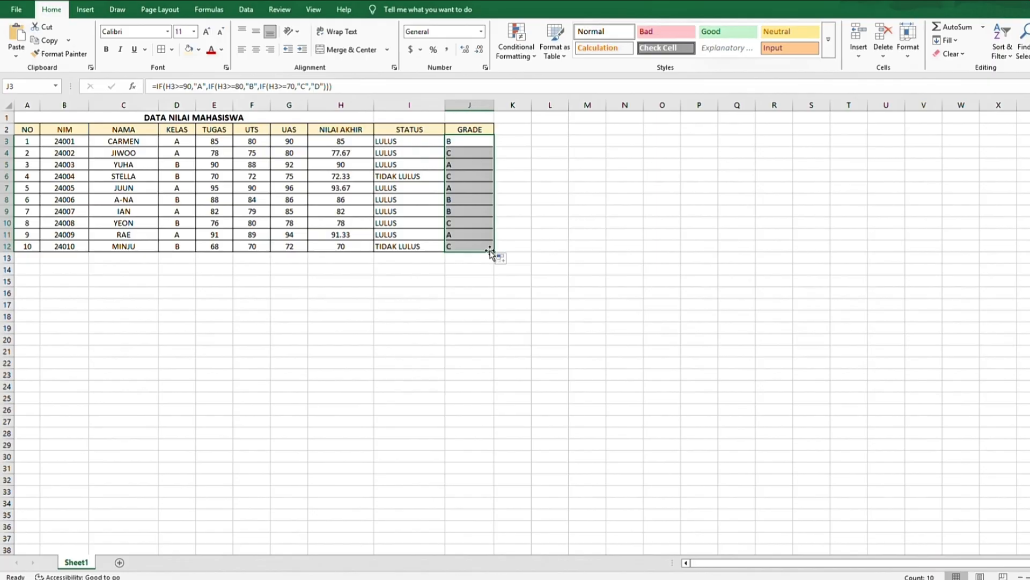
{"action": "left_click_drag", "start_coordinate": [403, 142], "coordinate": [472, 248]}
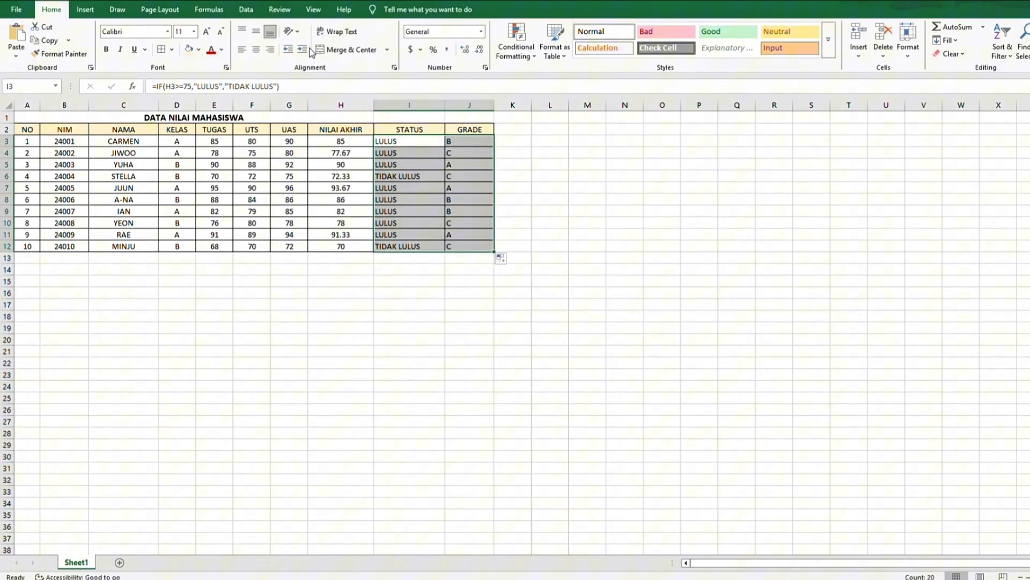
{"action": "left_click", "coordinate": [256, 31]}
{"action": "left_click", "coordinate": [256, 49]}
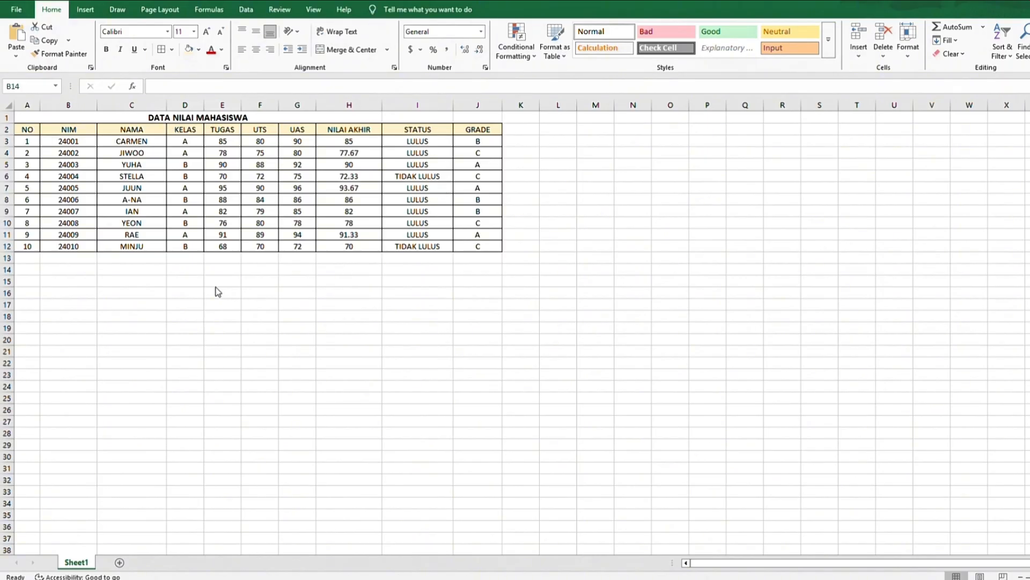
Enter the labels SUM, MIN, MAX, AVERAGE, COUNTA, COUNTIF and COUNTIFS down cells B14 to B20 below the grade table.
{"action": "left_click", "coordinate": [87, 270]}
{"action": "type", "text": "SUM"}
{"action": "key", "text": "Return"}
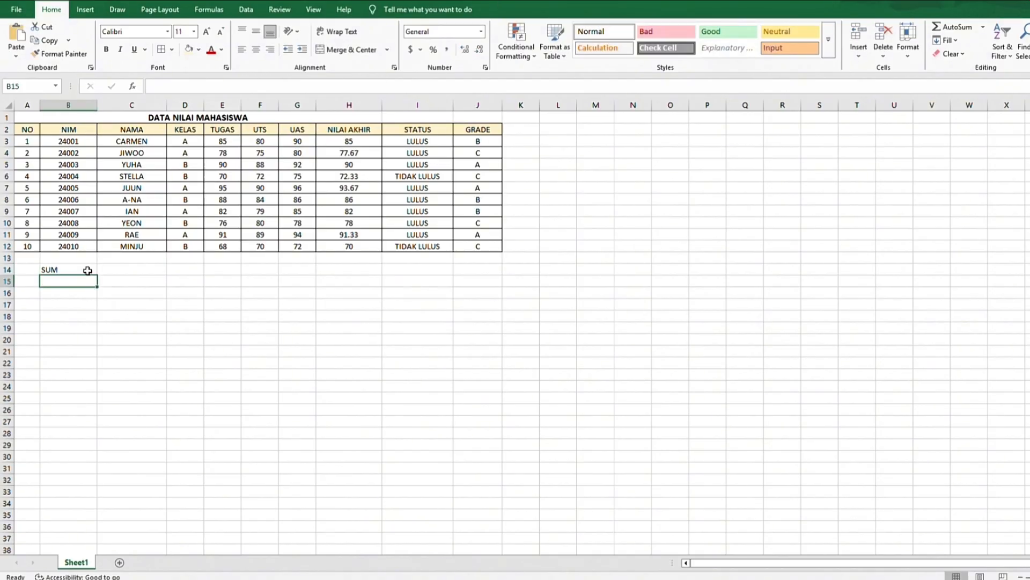
{"action": "type", "text": "MIN"}
{"action": "key", "text": "Return"}
{"action": "type", "text": "MAX"}
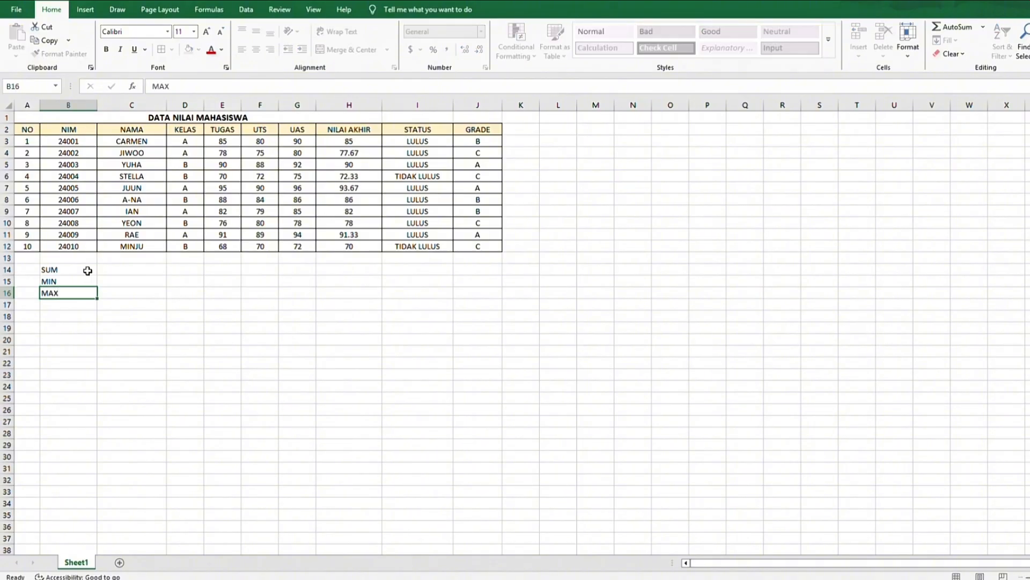
{"action": "key", "text": "Return"}
{"action": "type", "text": "AVERAGE"}
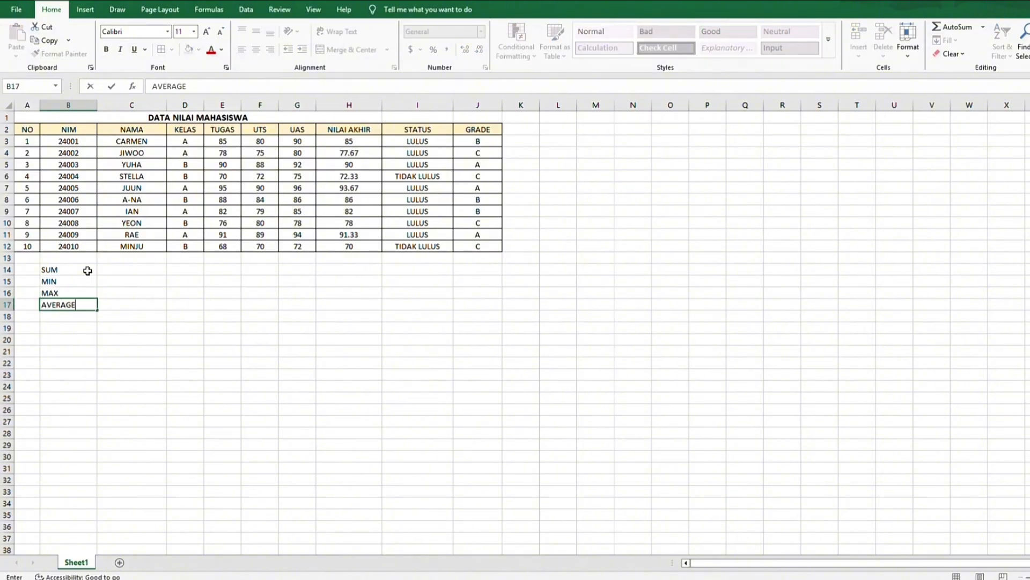
{"action": "key", "text": "Return"}
{"action": "type", "text": "COUNTA"}
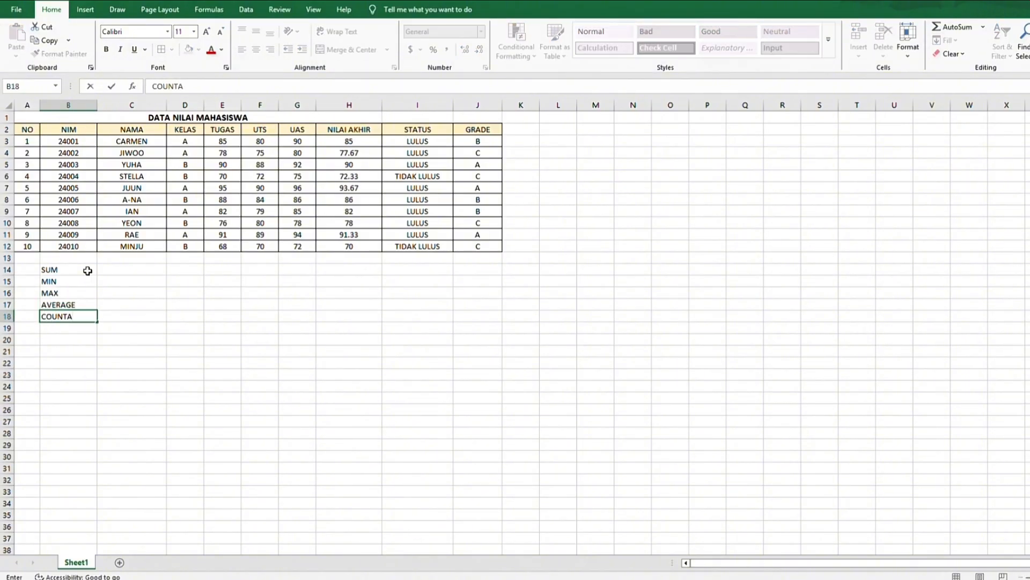
{"action": "key", "text": "Return"}
{"action": "type", "text": "COUNTIF"}
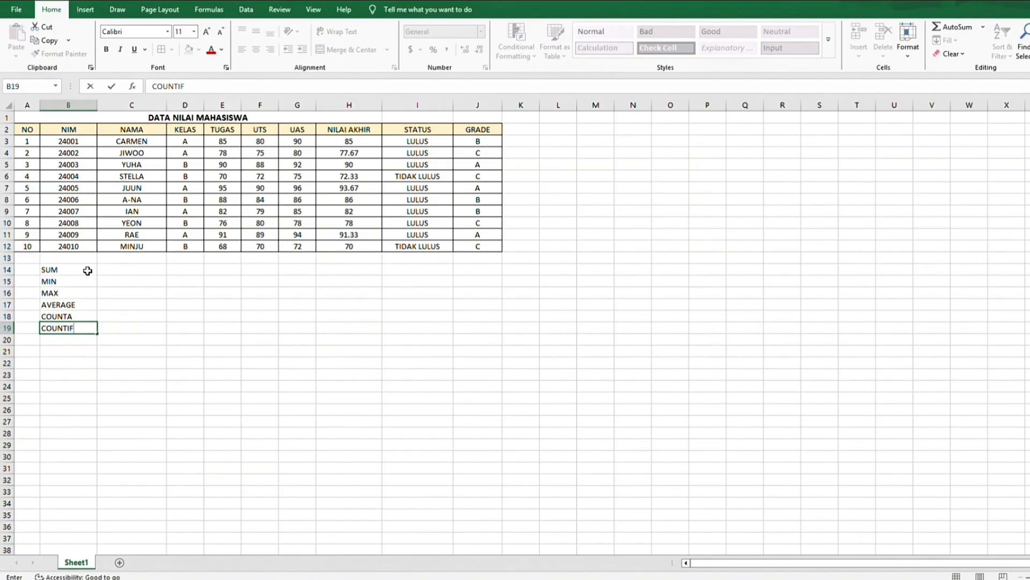
{"action": "key", "text": "Return"}
{"action": "type", "text": "COUNTIFS"}
{"action": "key", "text": "Return"}
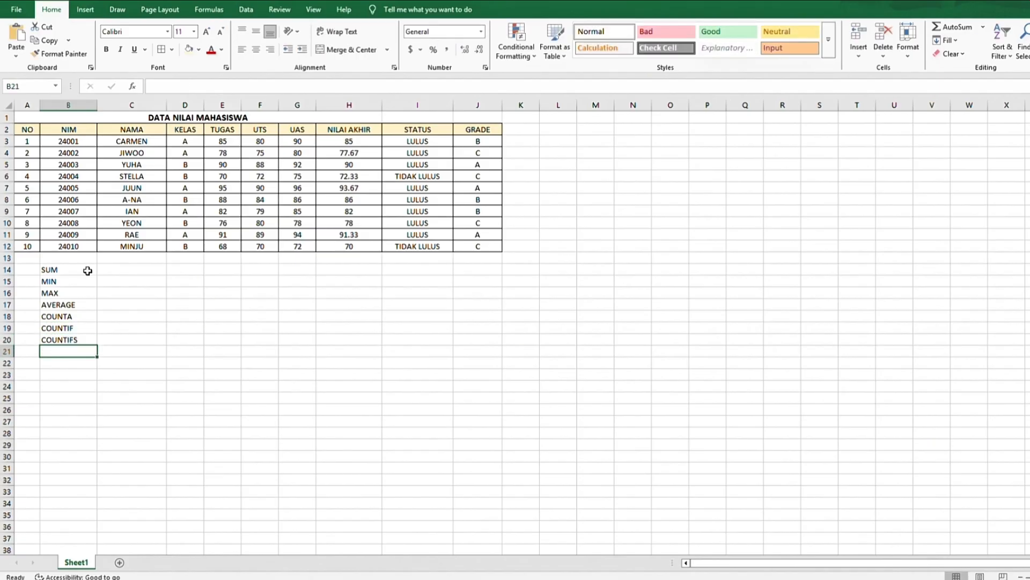
Enter =SUM(H3:H12) in C14 beside the SUM label to total the NILAI AKHIR column.
{"action": "left_click", "coordinate": [126, 272]}
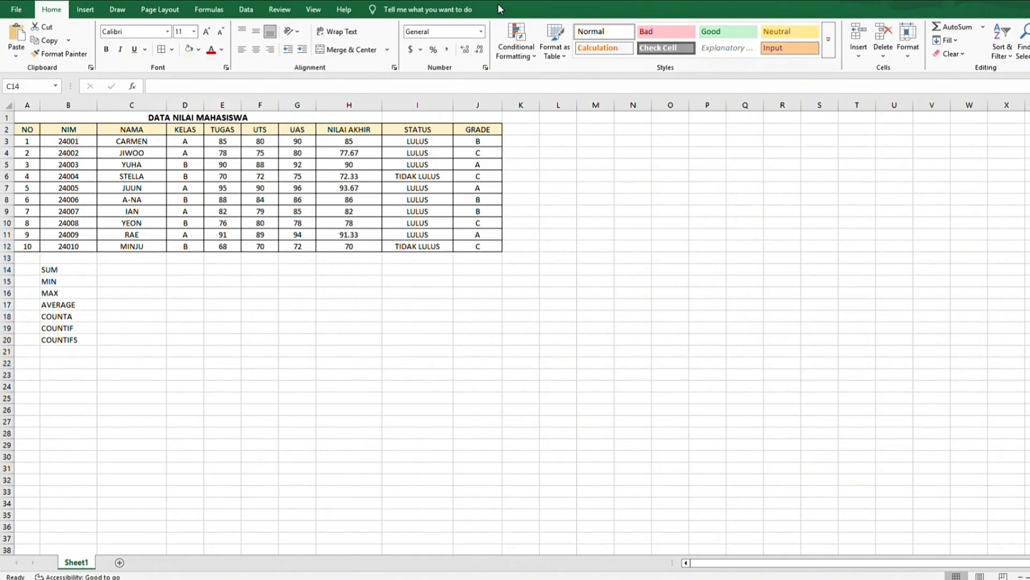
{"action": "left_click", "coordinate": [75, 269]}
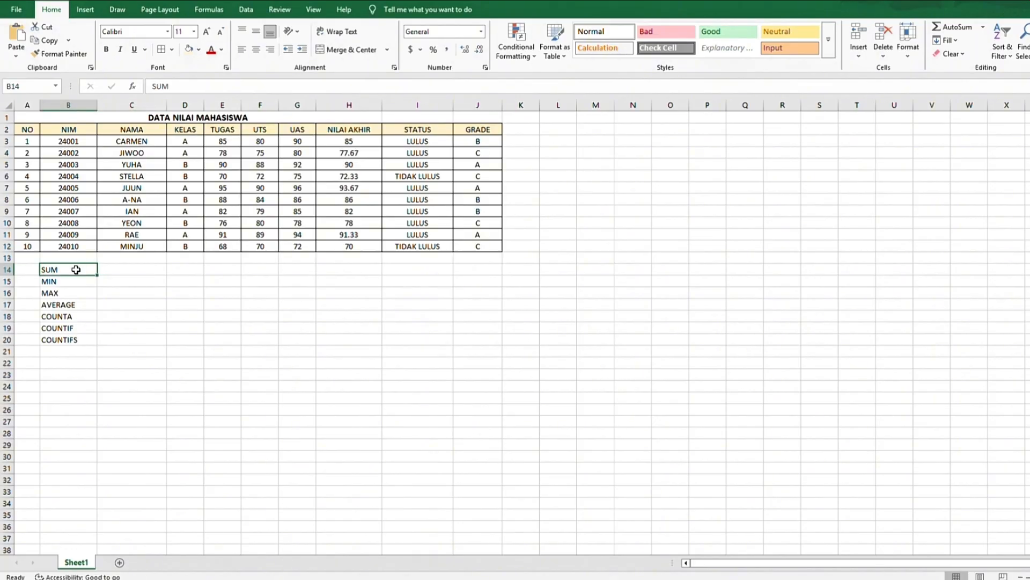
{"action": "left_click", "coordinate": [119, 273]}
{"action": "type", "text": "=SUM"}
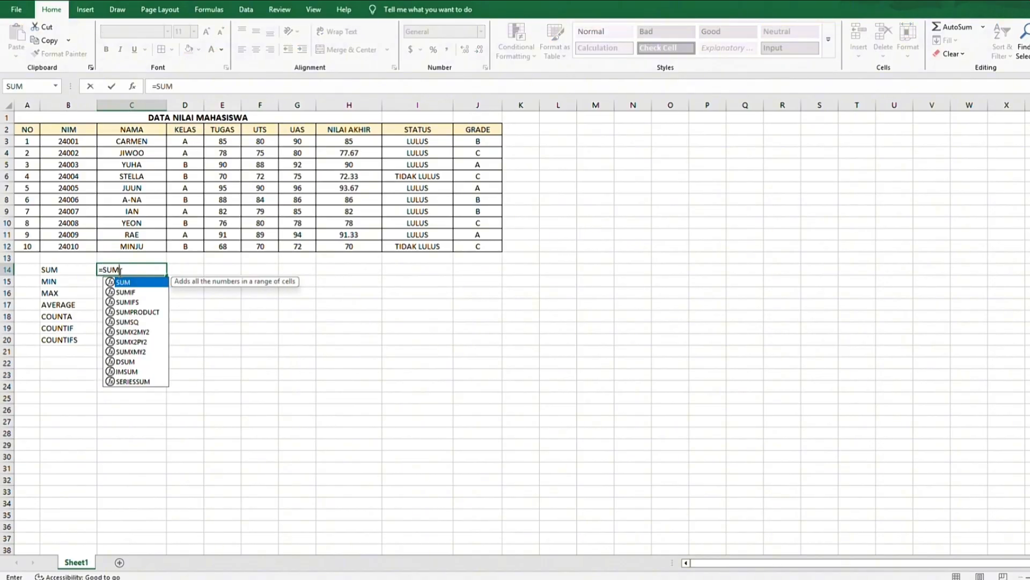
{"action": "type", "text": "("}
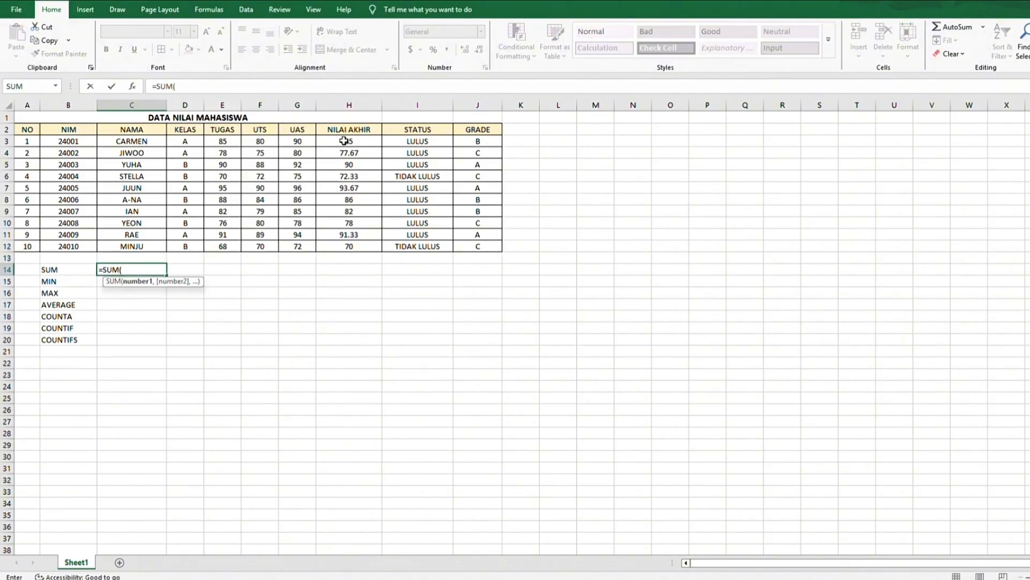
{"action": "type", "text": "H3:"}
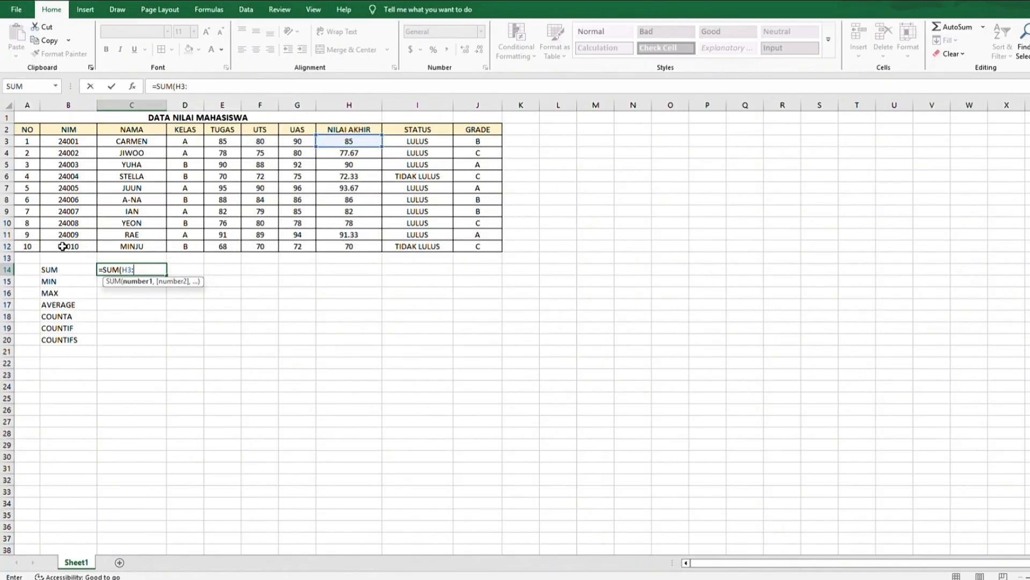
{"action": "type", "text": "H12"}
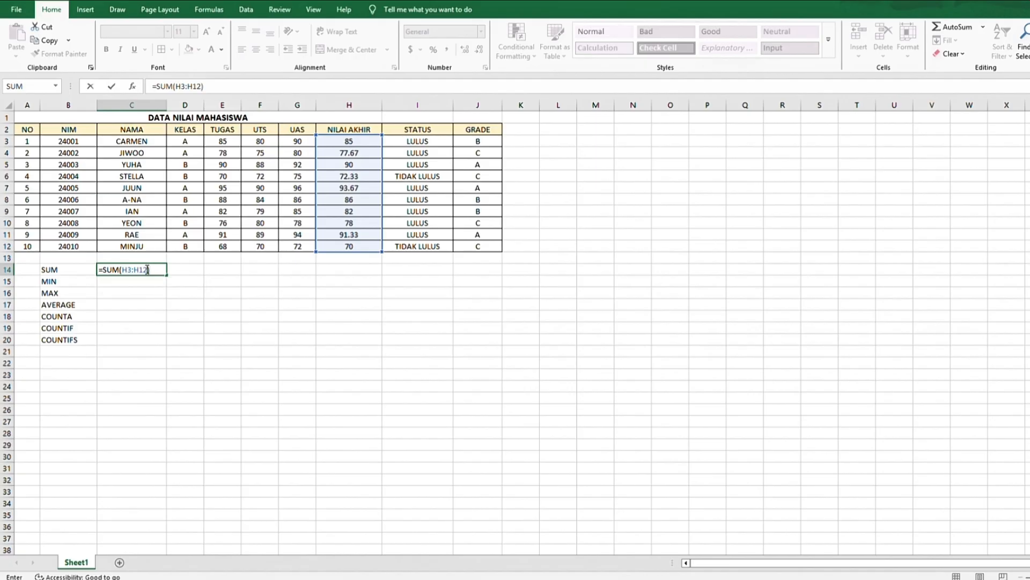
{"action": "type", "text": ")"}
{"action": "key", "text": "Return"}
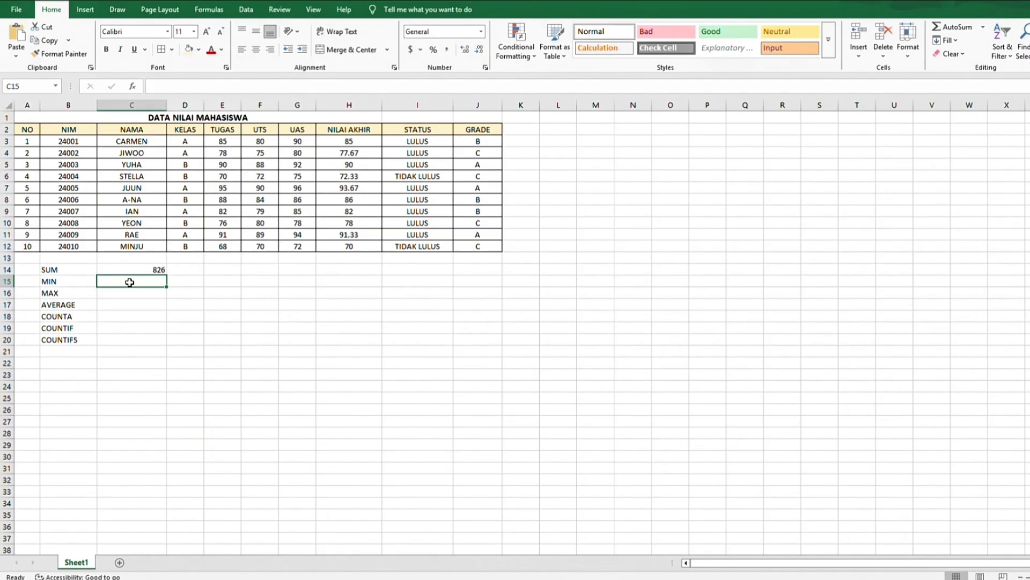
Enter =MIN(H3:H12) in C15 beside the MIN label for the lowest final grade.
{"action": "type", "text": "=MIN("}
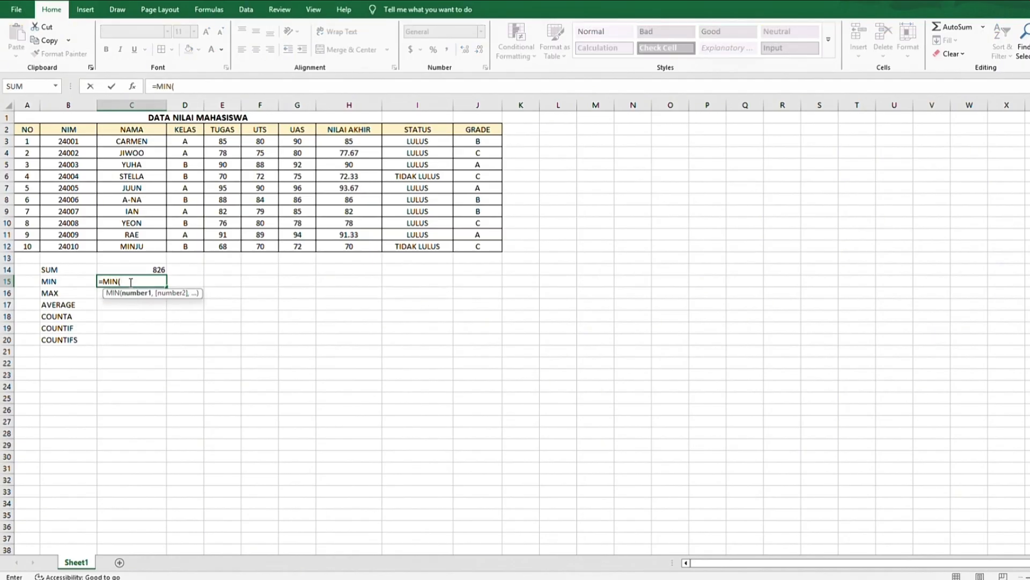
{"action": "type", "text": "H3:H"}
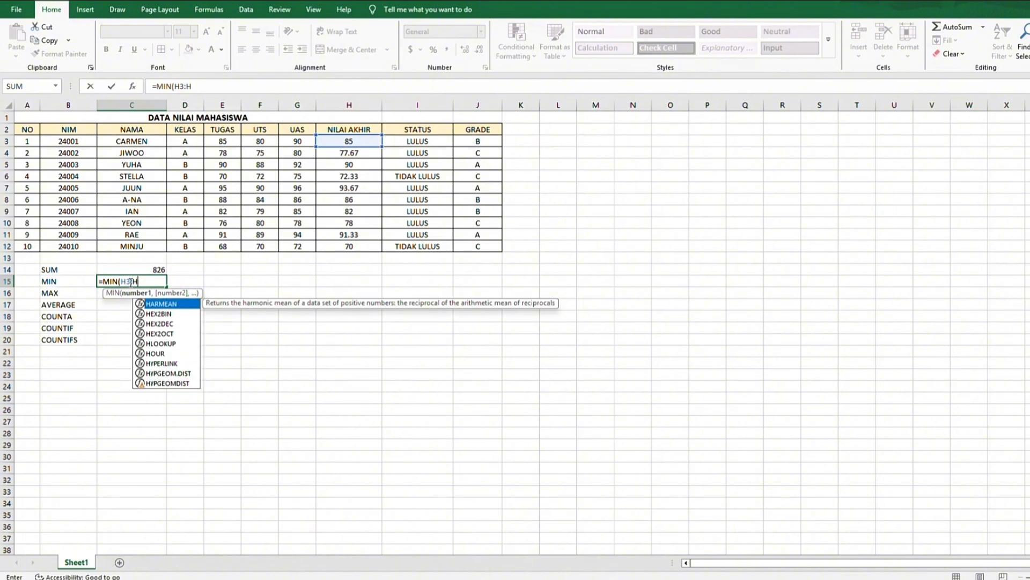
{"action": "type", "text": "12)"}
{"action": "key", "text": "Return"}
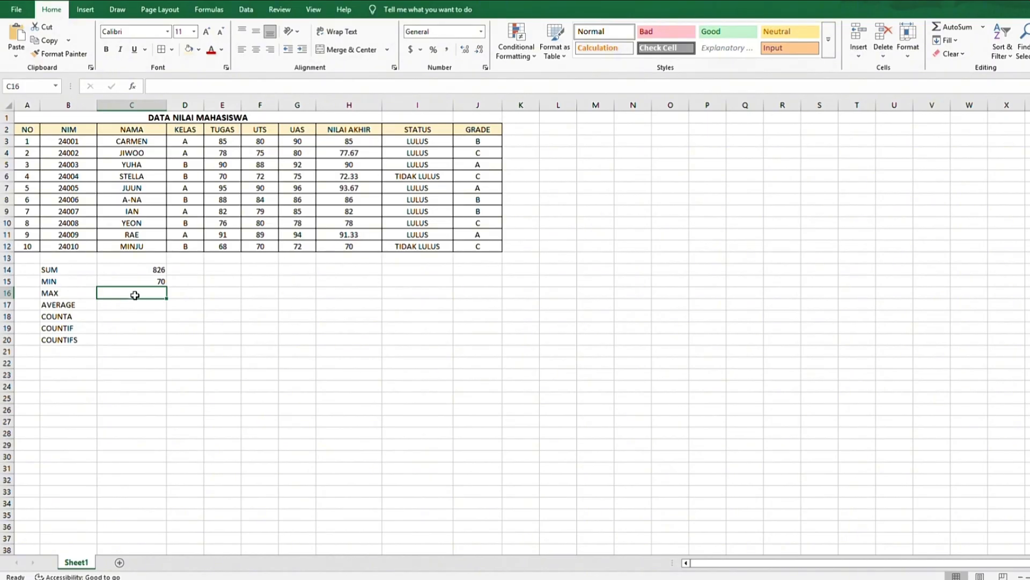
Enter =MAX(H3:H12) in C16 beside the MAX label for the highest final grade.
{"action": "type", "text": "=MAX"}
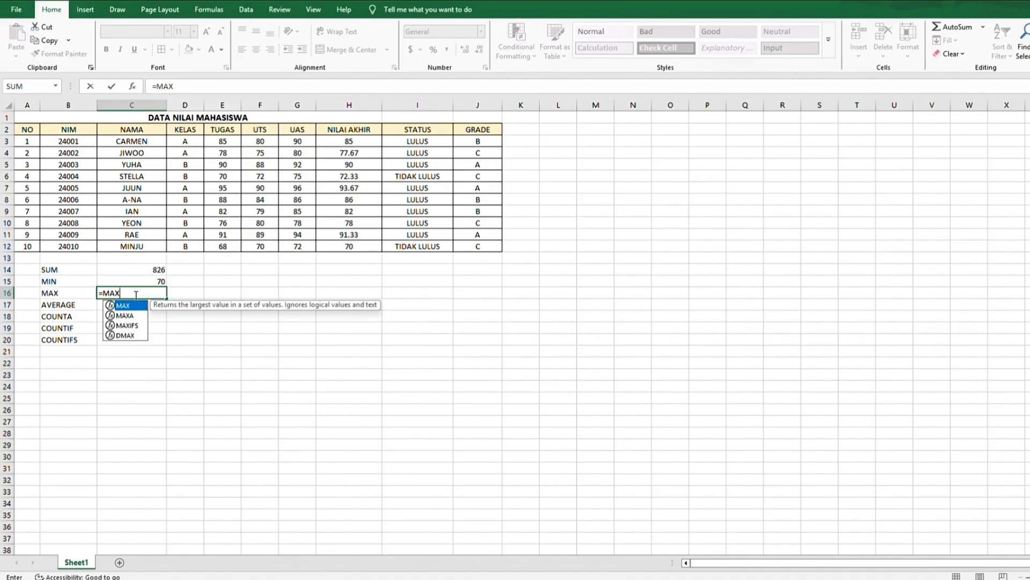
{"action": "type", "text": "(H"}
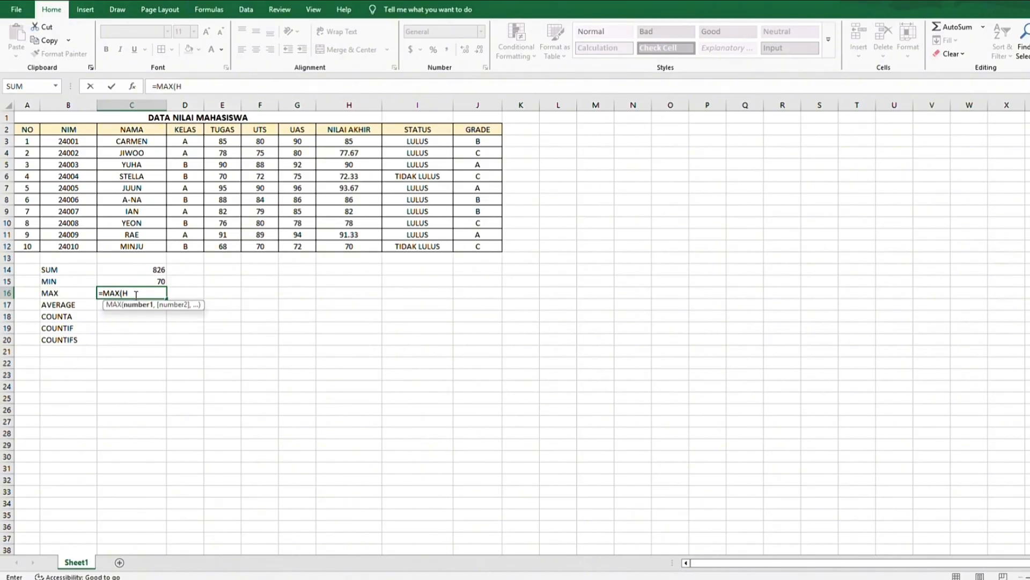
{"action": "type", "text": "3:H12)"}
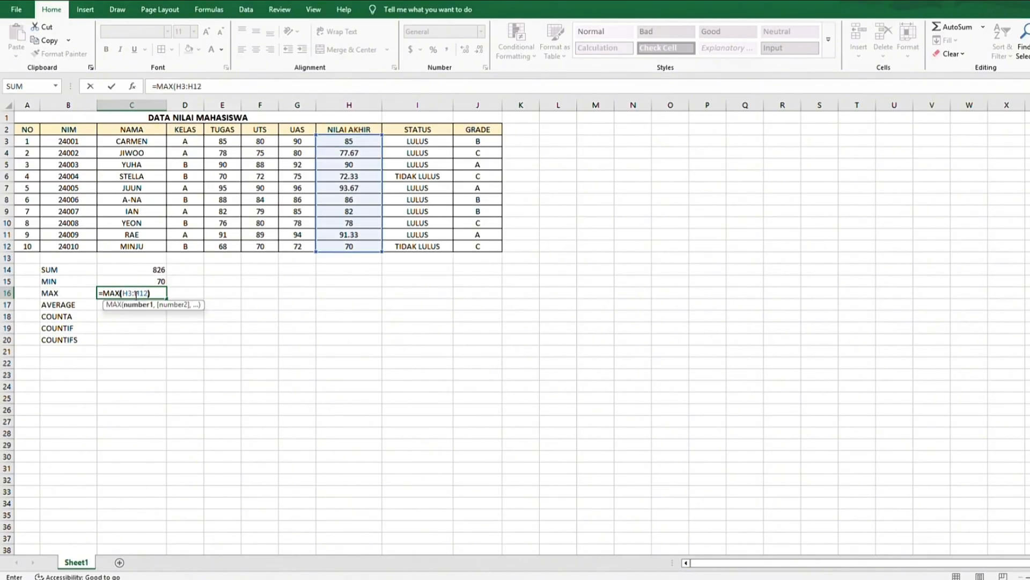
{"action": "key", "text": "Return"}
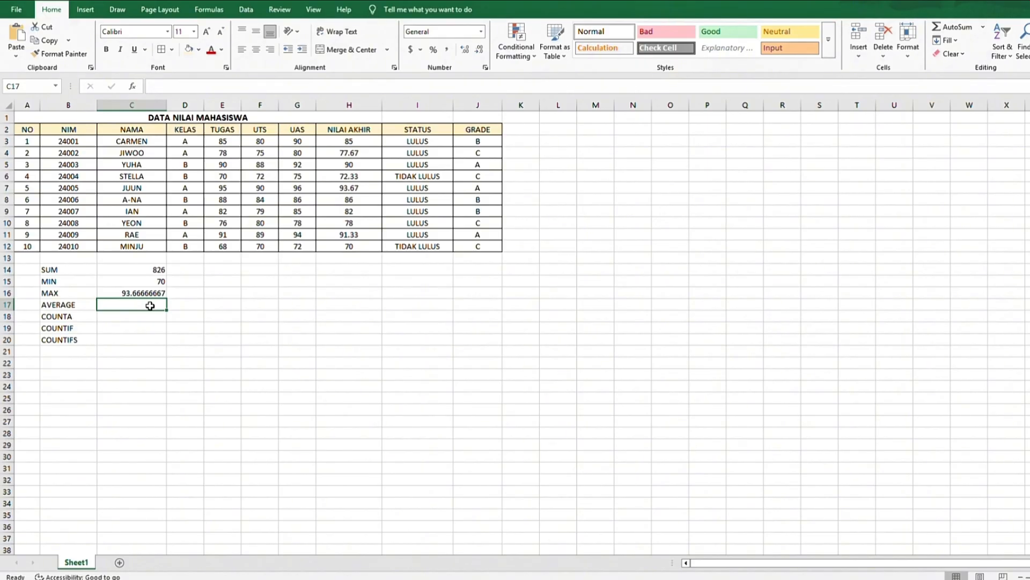
Reduce the MAX result in C16 to two decimal places.
{"action": "left_click", "coordinate": [115, 292]}
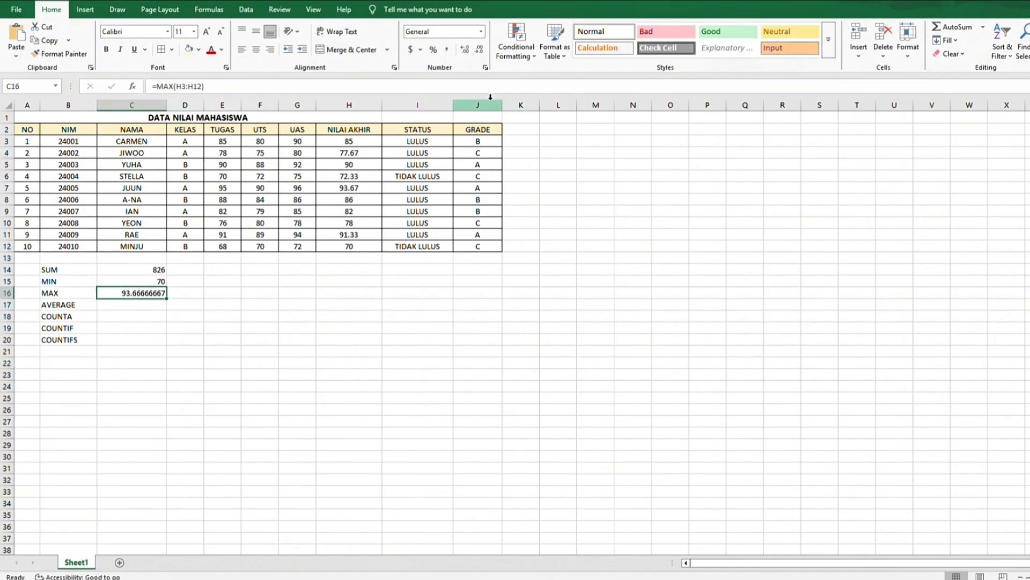
{"action": "left_click", "coordinate": [479, 50]}
{"action": "left_click", "coordinate": [480, 50]}
{"action": "left_click", "coordinate": [479, 49]}
{"action": "left_click", "coordinate": [479, 50]}
{"action": "left_click", "coordinate": [480, 49]}
{"action": "left_click", "coordinate": [479, 50]}
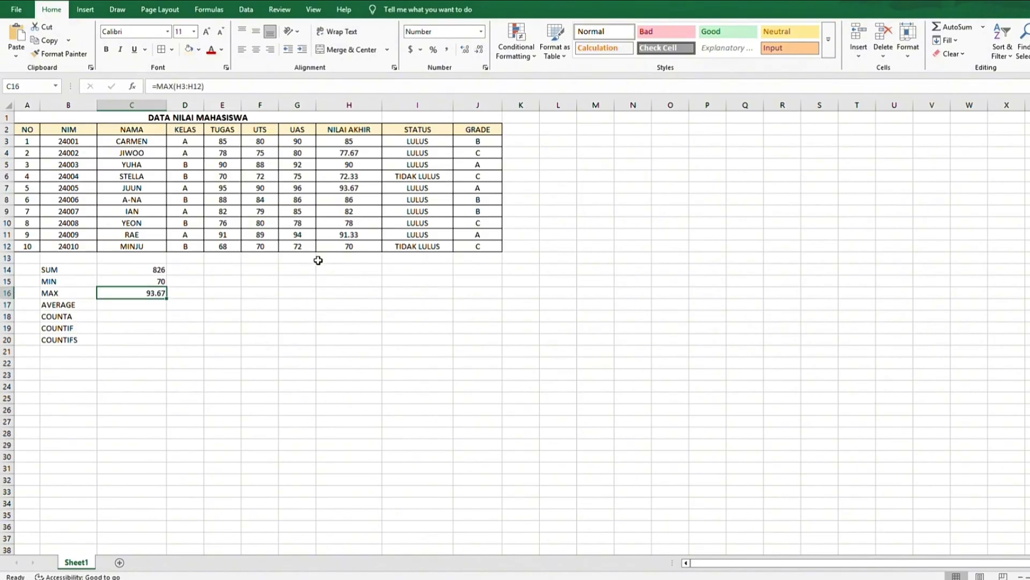
Enter =AVERAGE(E3:G3) in C17 beside the AVERAGE label to average the first student's TUGAS, UTS and UAS scores.
{"action": "left_click", "coordinate": [146, 306]}
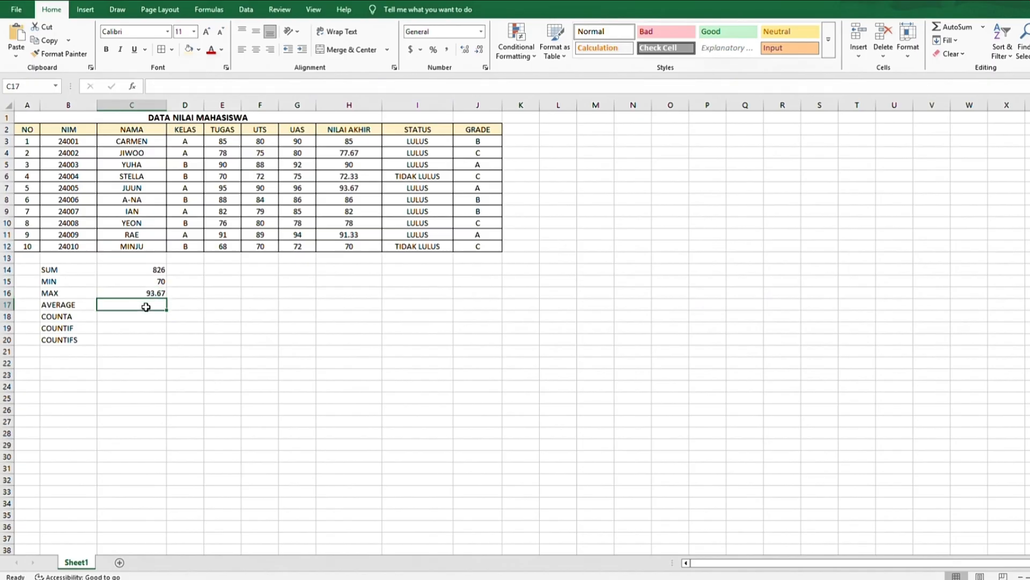
{"action": "type", "text": "=average"}
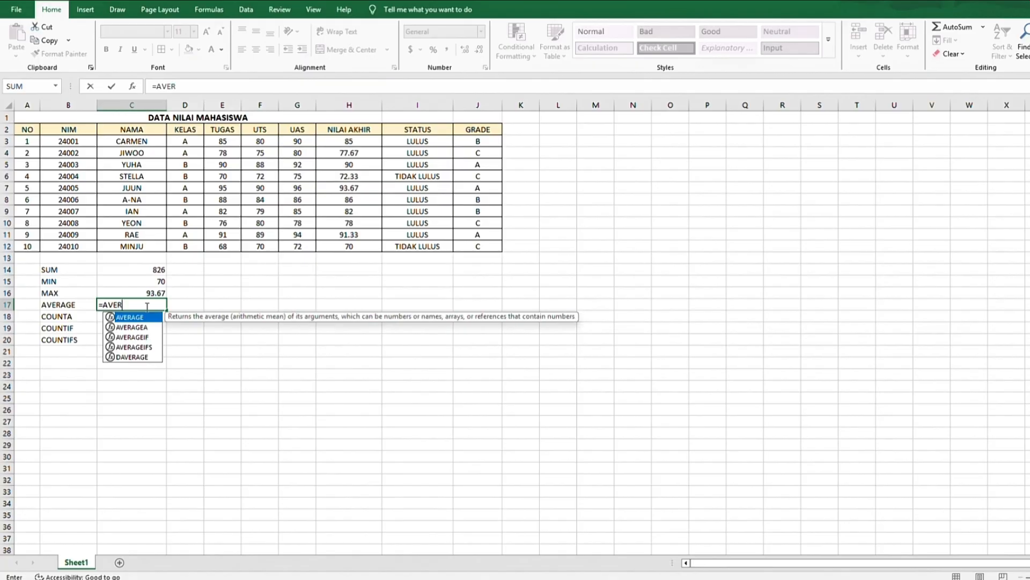
{"action": "key", "text": "Tab"}
{"action": "type", "text": "E"}
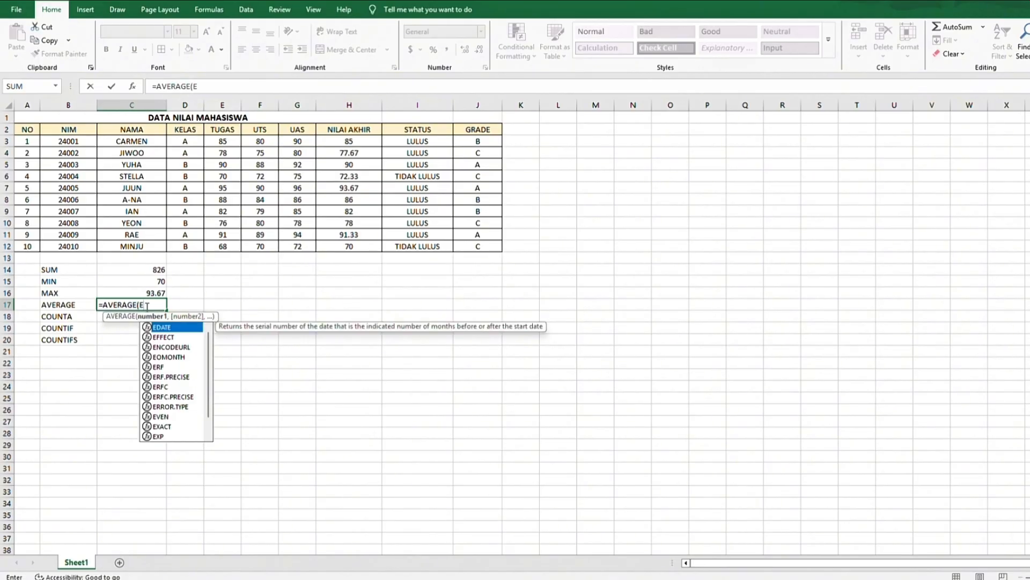
{"action": "type", "text": "3"}
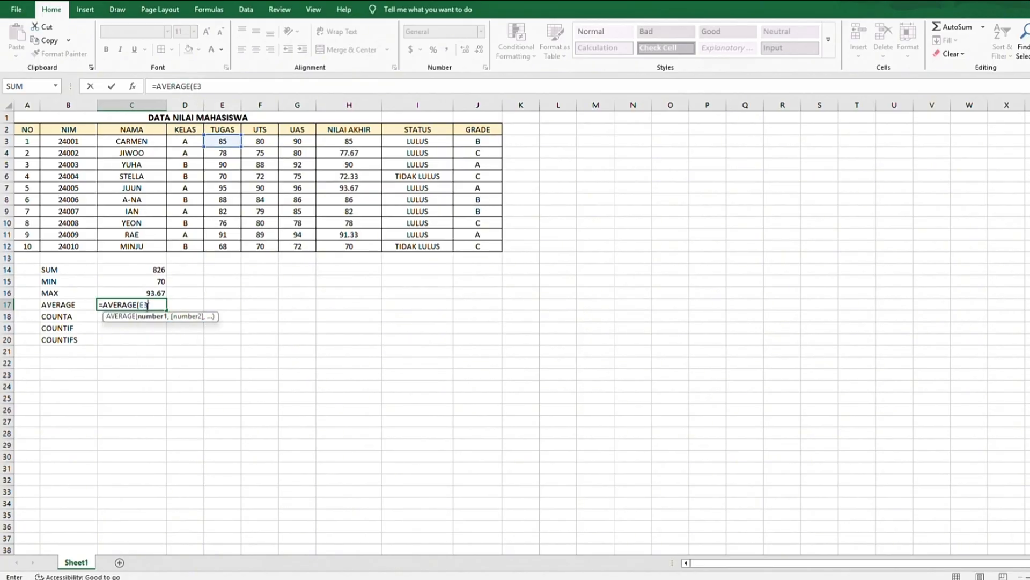
{"action": "type", "text": ":G3"}
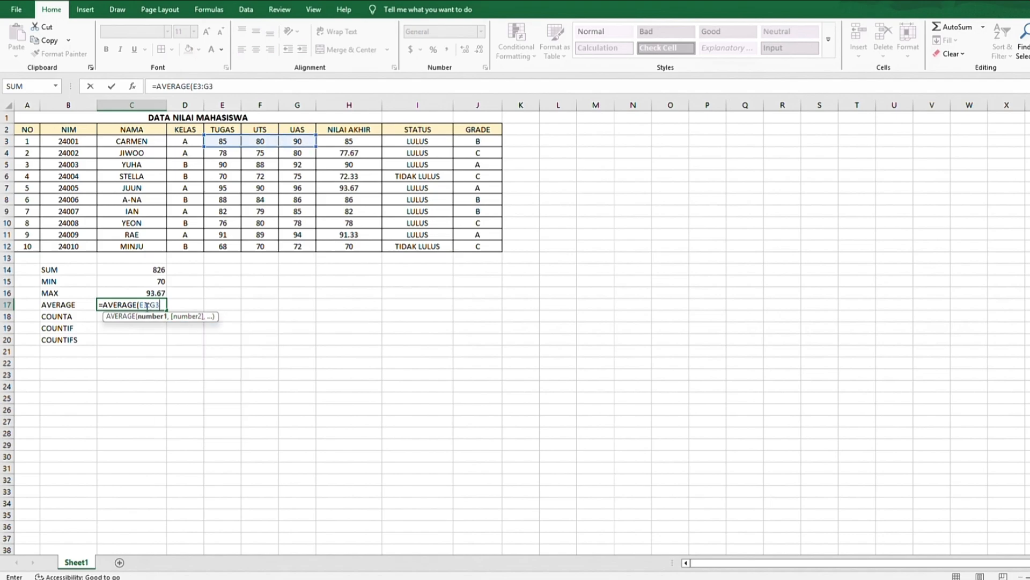
{"action": "type", "text": ")"}
{"action": "key", "text": "Return"}
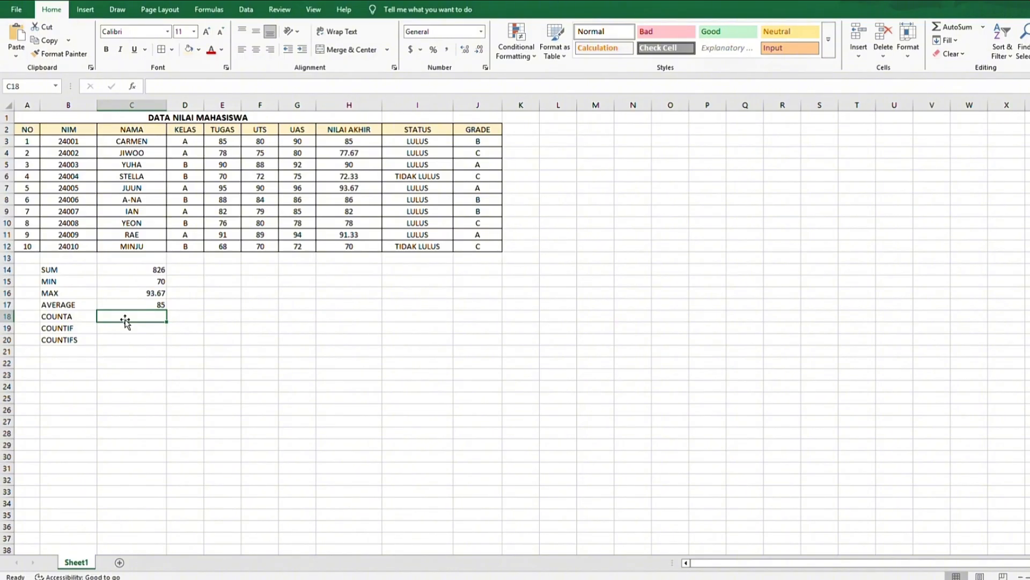
Enter =COUNTA(C3:C12) in C18 beside the COUNTA label to count the student names.
{"action": "type", "text": "=CO"}
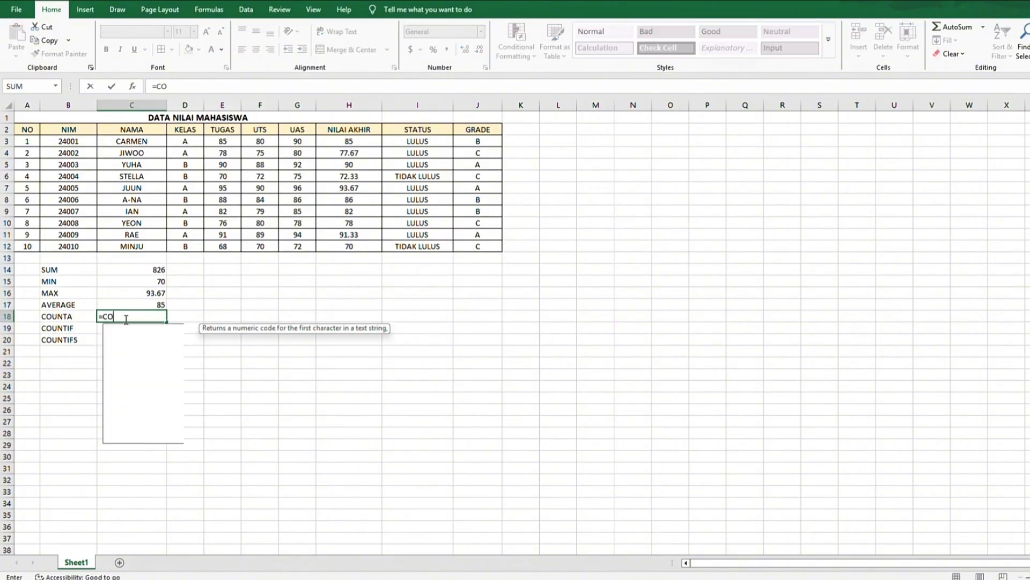
{"action": "type", "text": "UNTA("}
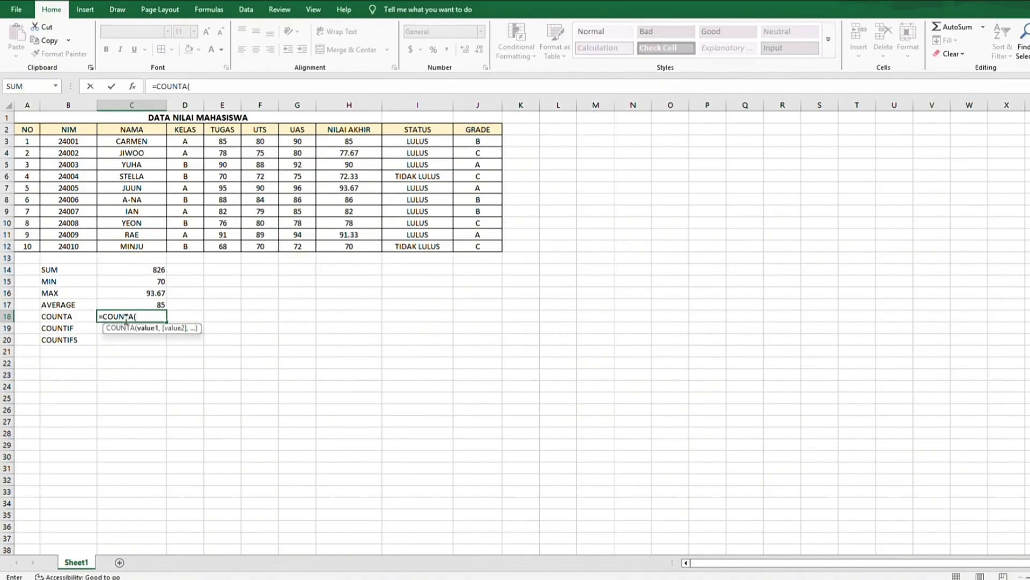
{"action": "type", "text": "C3"}
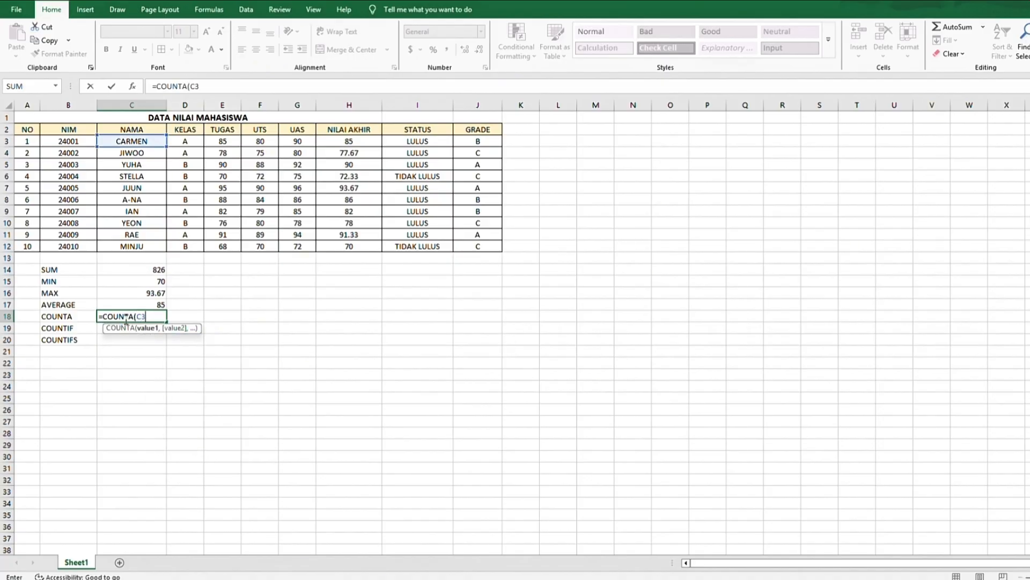
{"action": "type", "text": ":C13"}
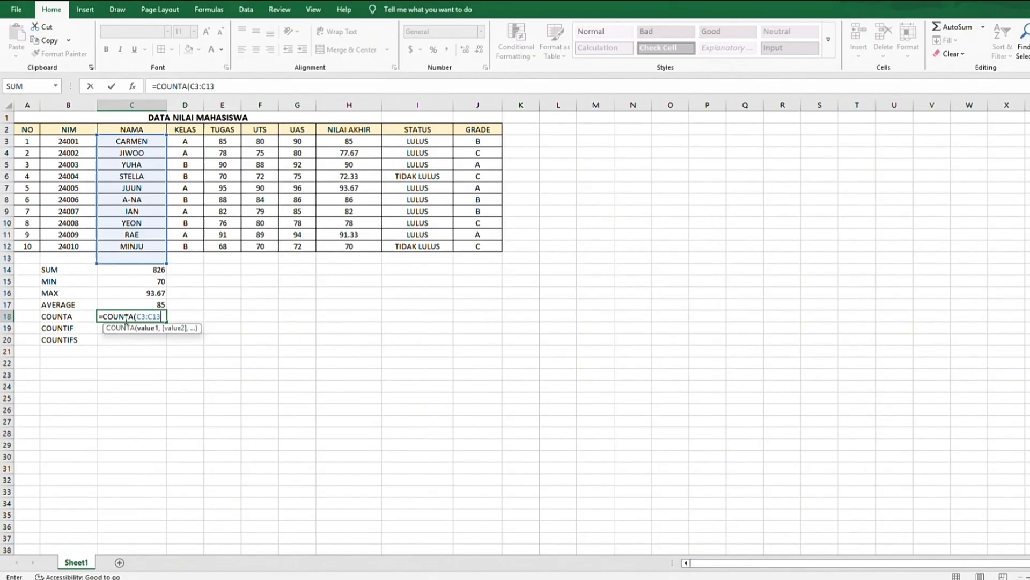
{"action": "key", "text": "BackSpace"}
{"action": "type", "text": "2)"}
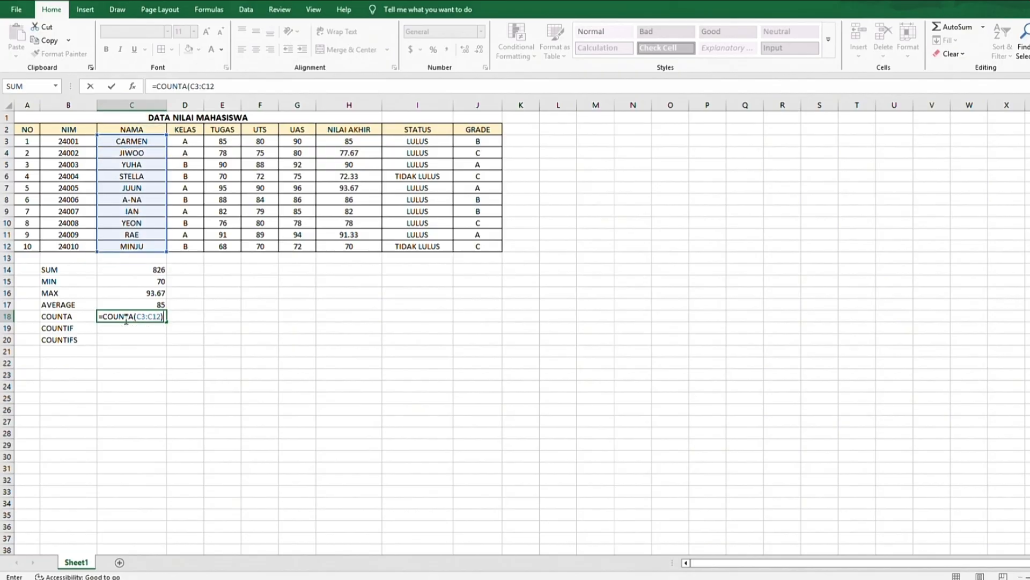
{"action": "key", "text": "Return"}
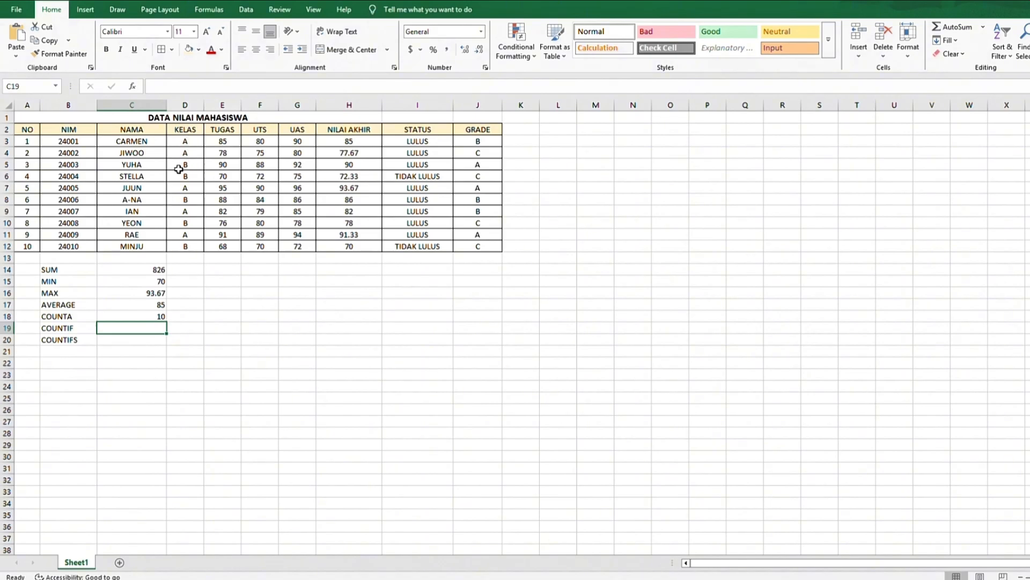
Enter =COUNTIF(D3:D12,"A") in C19 beside the COUNTIF label to count the students in class A.
{"action": "type", "text": "="}
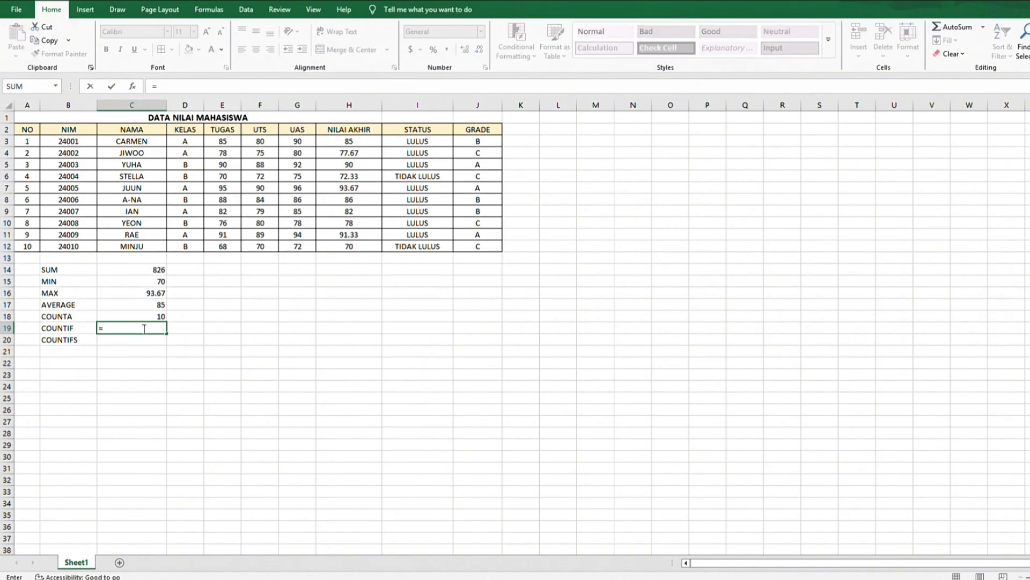
{"action": "type", "text": "COUNTIF"}
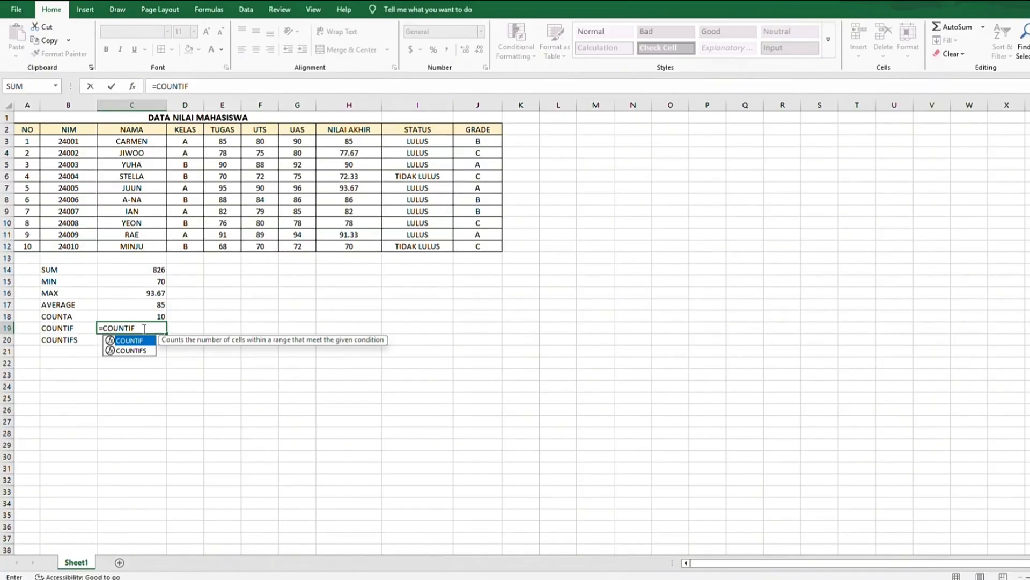
{"action": "type", "text": "("}
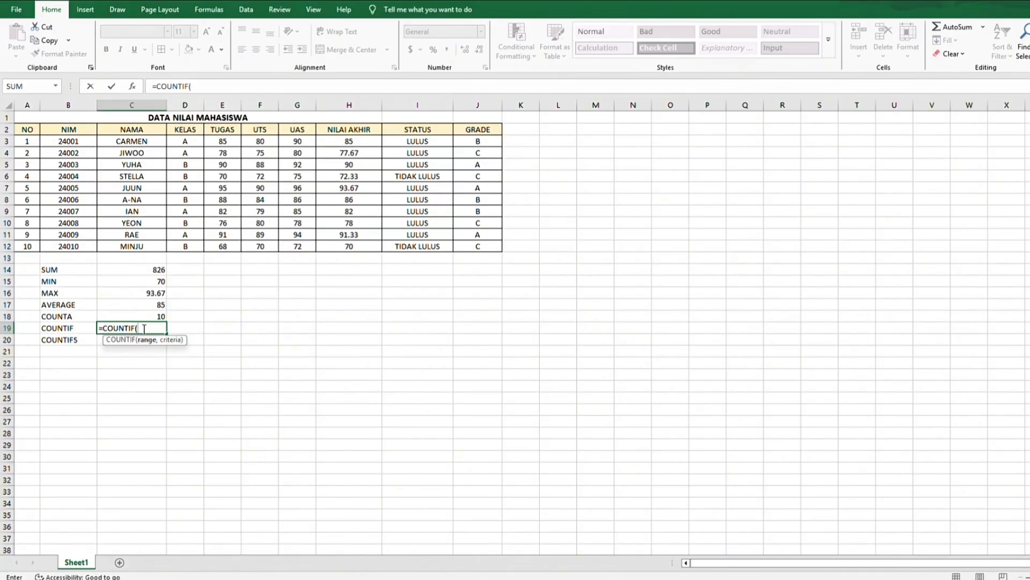
{"action": "type", "text": "D3"}
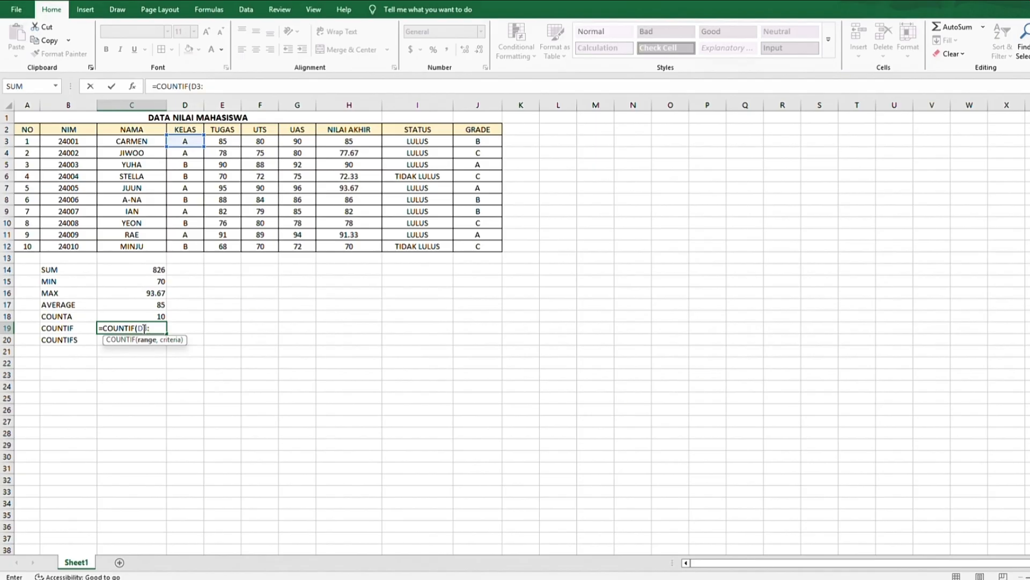
{"action": "type", "text": ":D12"}
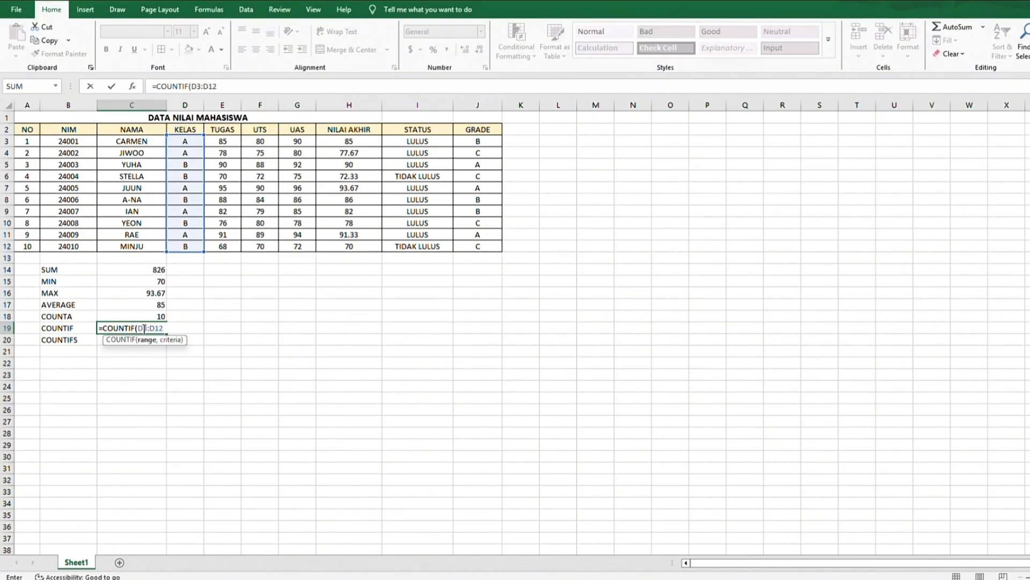
{"action": "type", "text": ",\"A\")"}
{"action": "key", "text": "Return"}
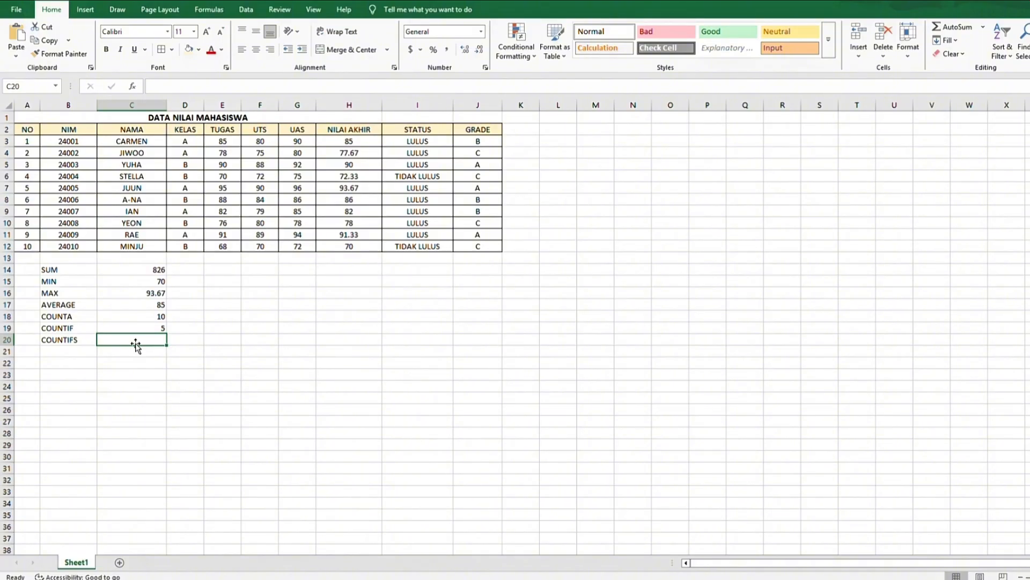
Enter =COUNTIFS(D3:D12,"A",H3:H12,">=80") in C20 to count class A students with a final grade of at least 80.
{"action": "type", "text": "=COUNT"}
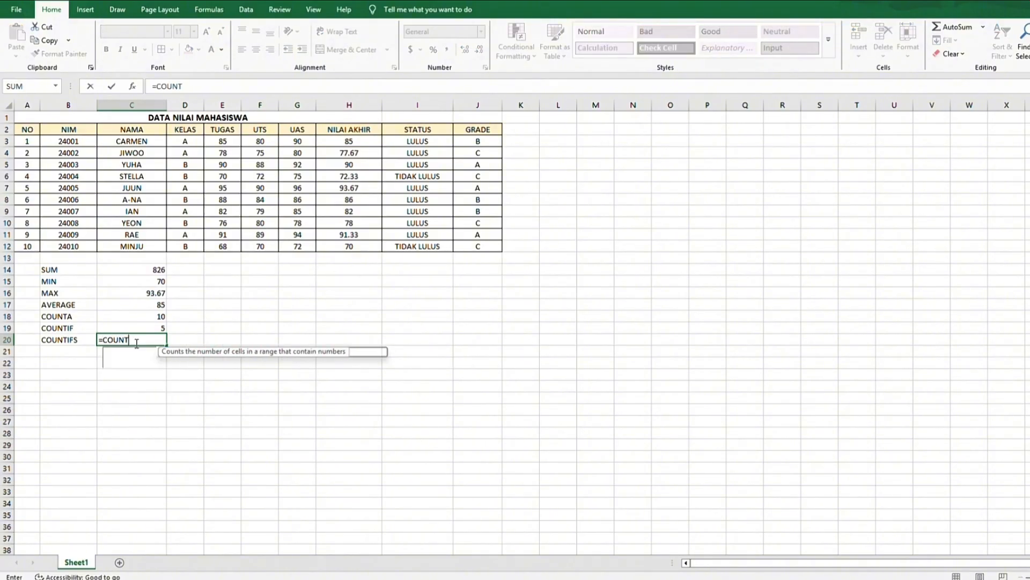
{"action": "type", "text": "IFS"}
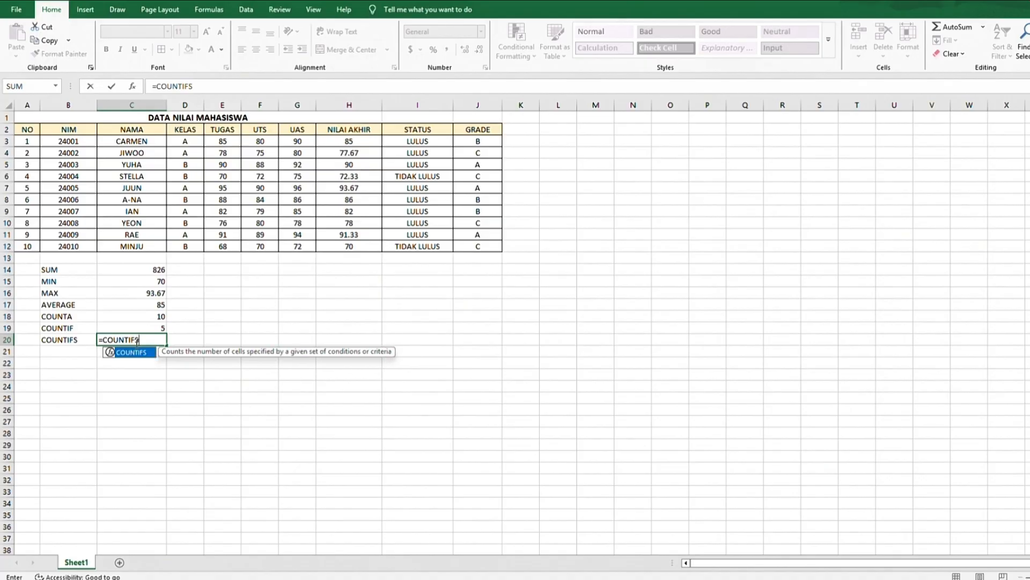
{"action": "type", "text": "(D"}
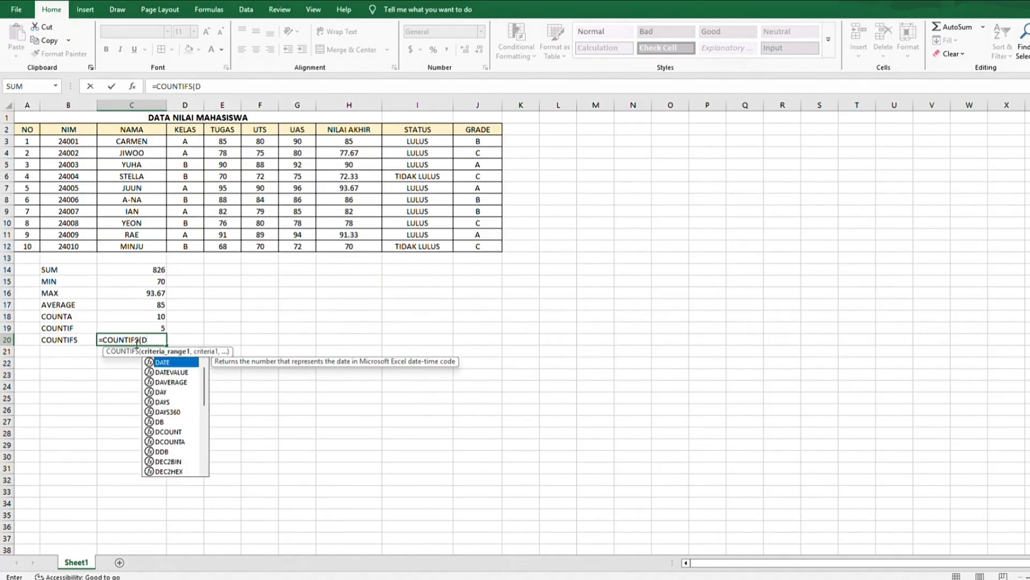
{"action": "type", "text": "3:D12"}
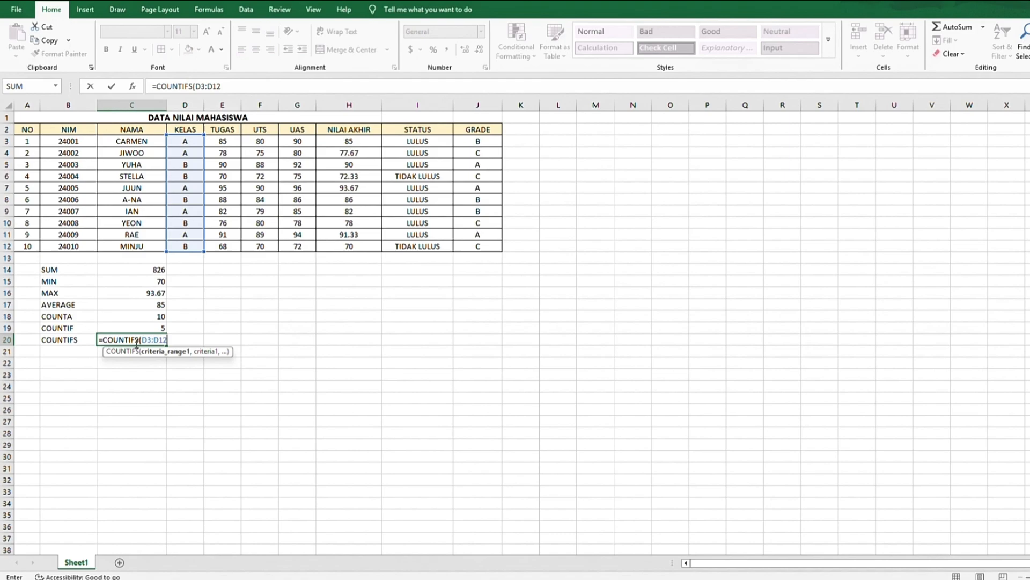
{"action": "type", "text": ",\"A"}
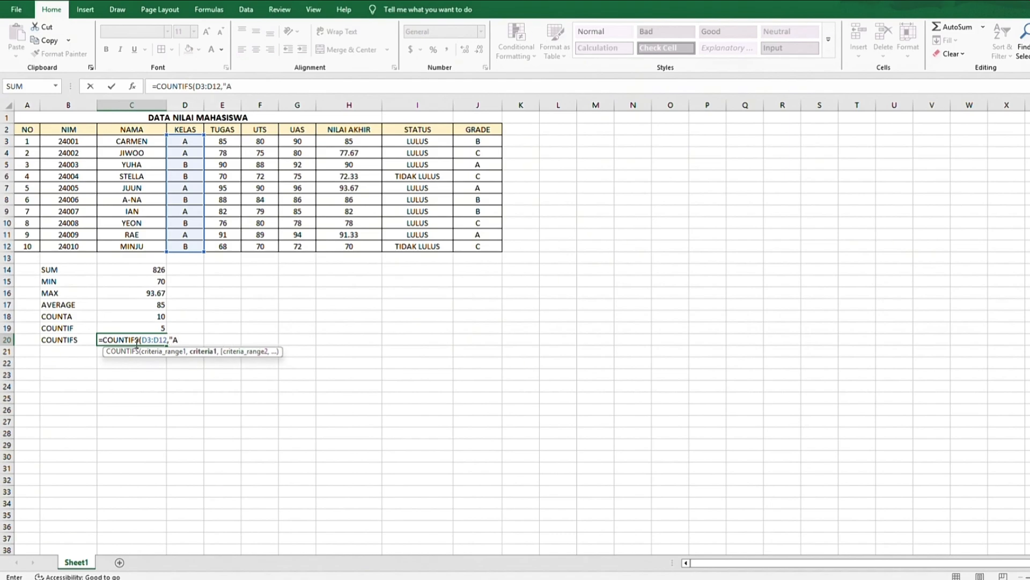
{"action": "type", "text": "\",H3"}
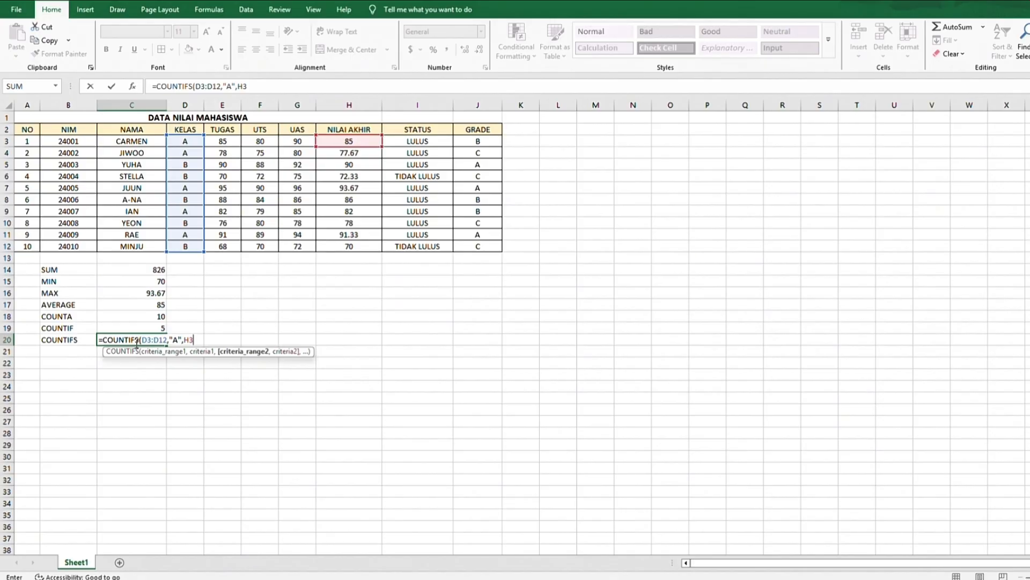
{"action": "type", "text": ":H"}
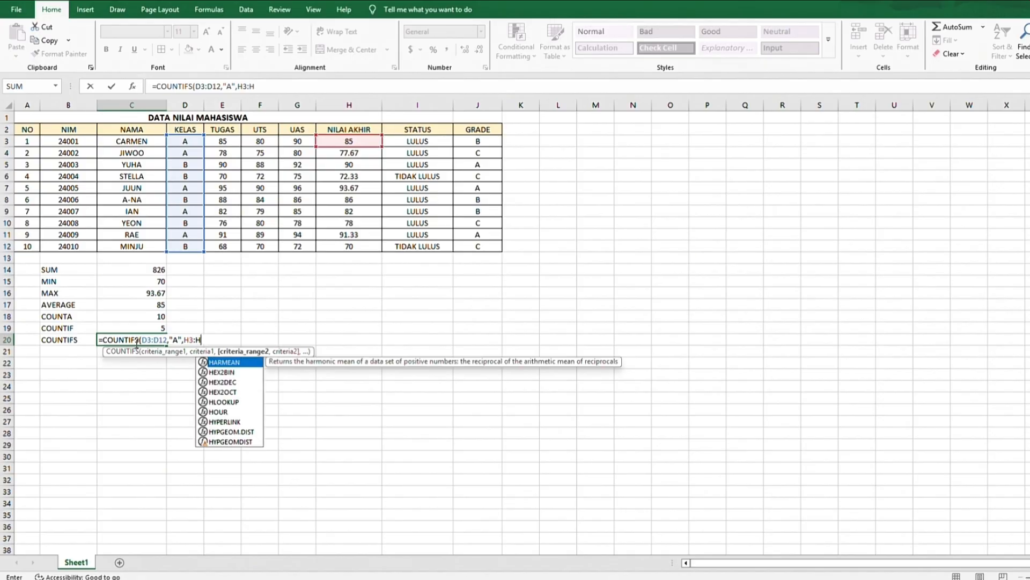
{"action": "type", "text": "12,\">=80"}
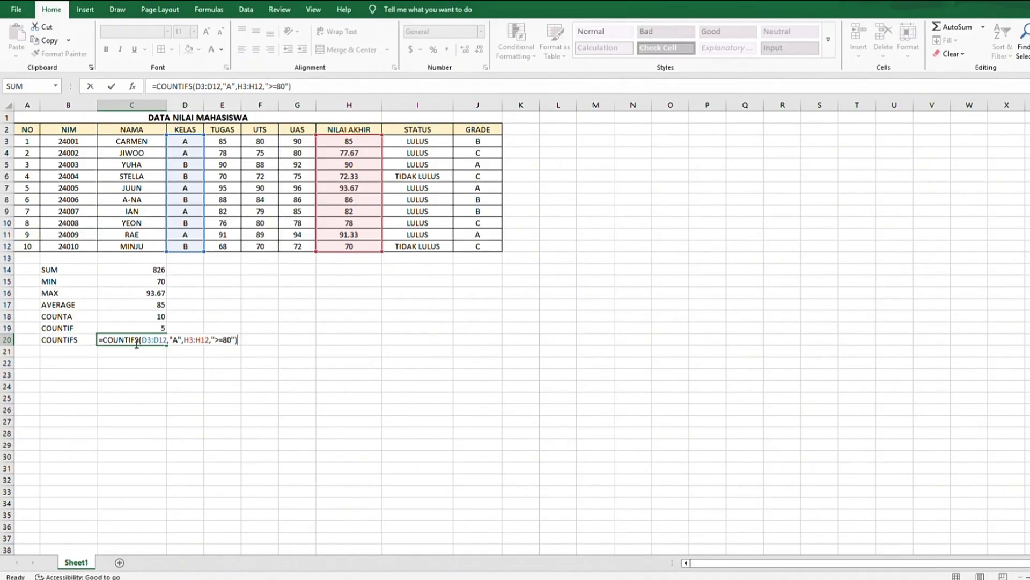
{"action": "key", "text": "Return"}
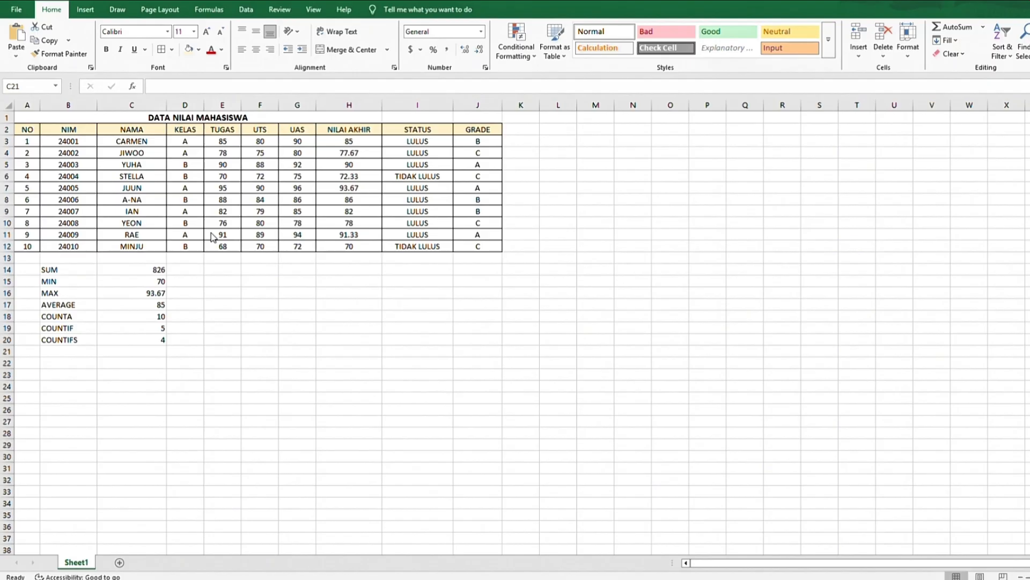
Format the summary block B14:C20 with all borders, light blue label cells and centred contents.
{"action": "left_click_drag", "start_coordinate": [53, 269], "coordinate": [164, 342]}
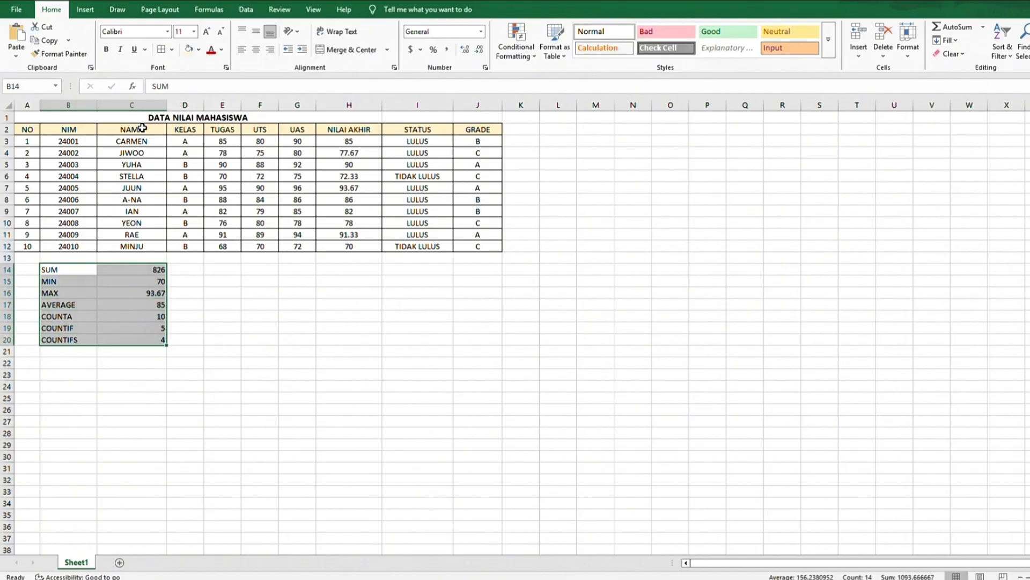
{"action": "left_click", "coordinate": [172, 49]}
{"action": "left_click", "coordinate": [185, 149]}
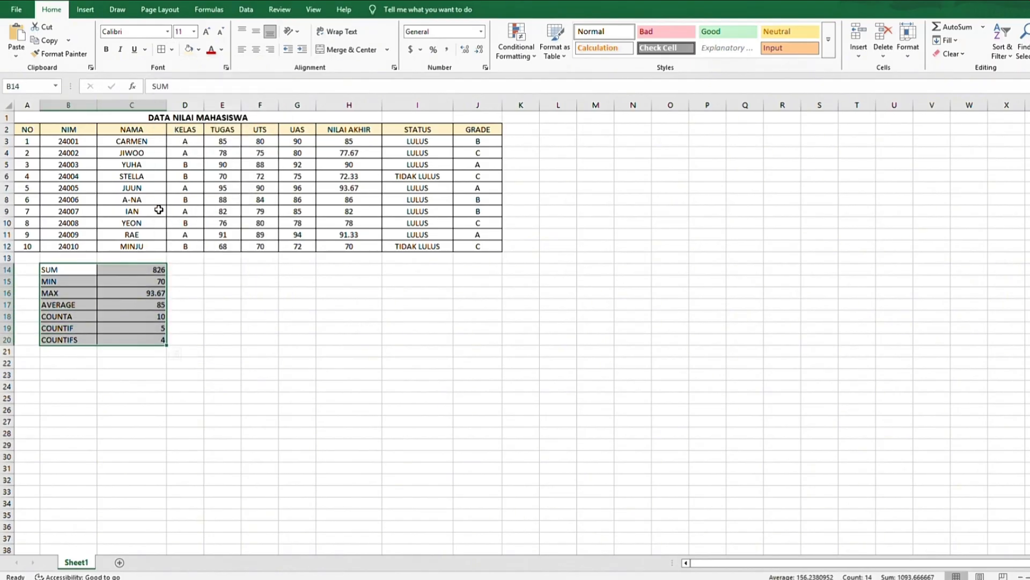
{"action": "left_click_drag", "start_coordinate": [76, 271], "coordinate": [157, 340]}
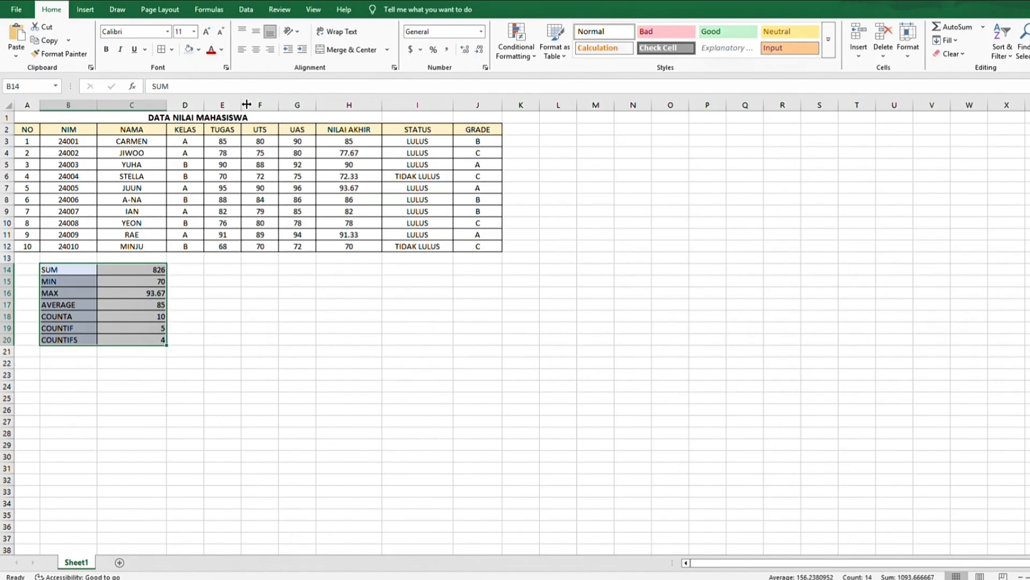
{"action": "left_click", "coordinate": [257, 50]}
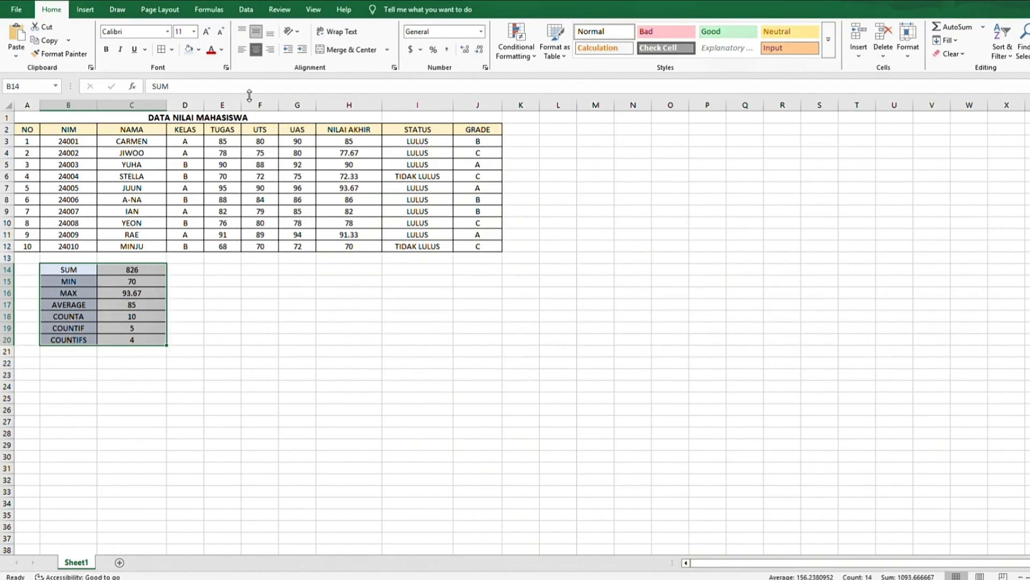
Create shaded headings NIM in L2 and NAMA (VLOOKUP) in M2, and widen column M to fit its heading.
{"action": "left_click", "coordinate": [555, 129]}
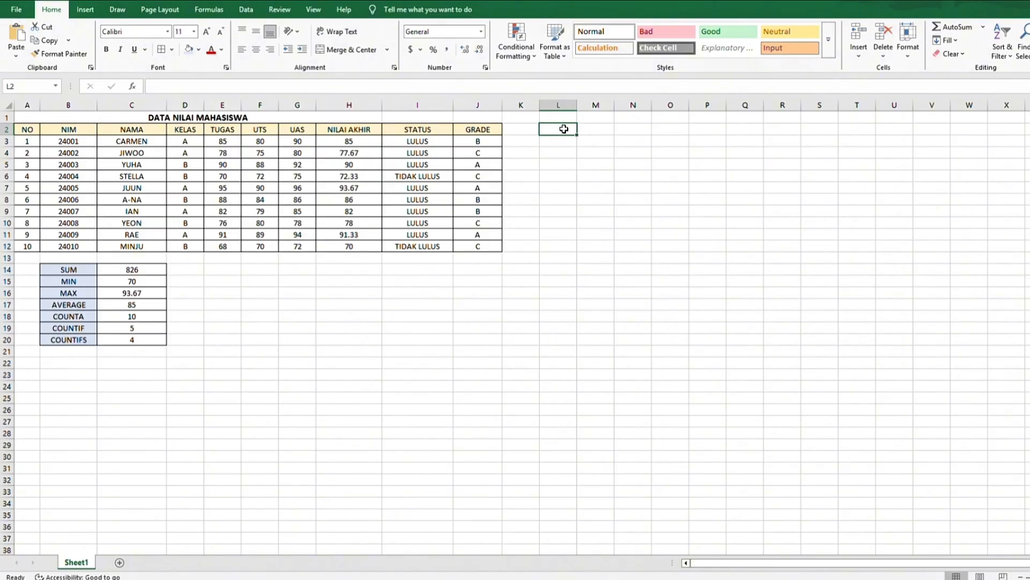
{"action": "type", "text": "NIM"}
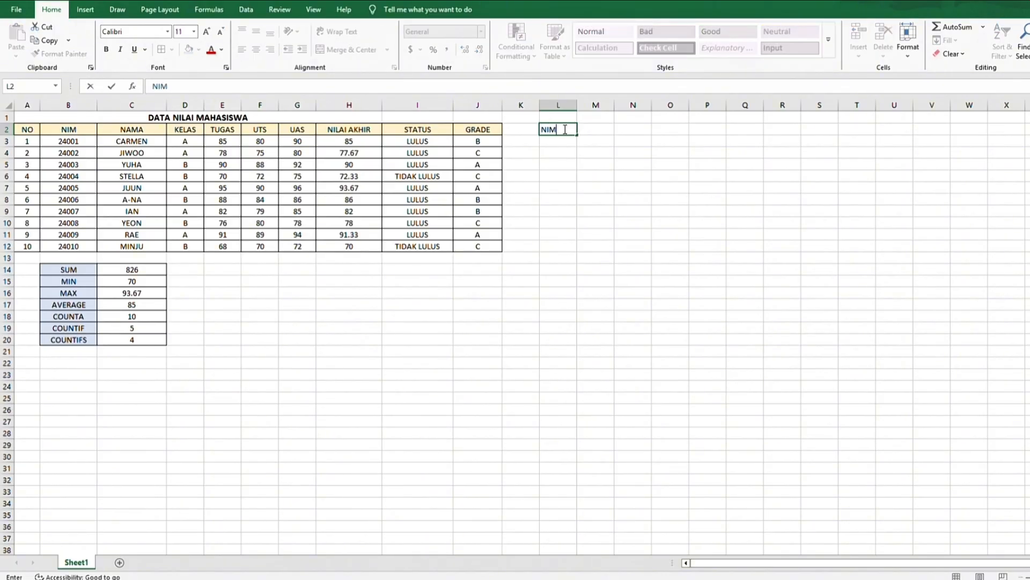
{"action": "key", "text": "Return"}
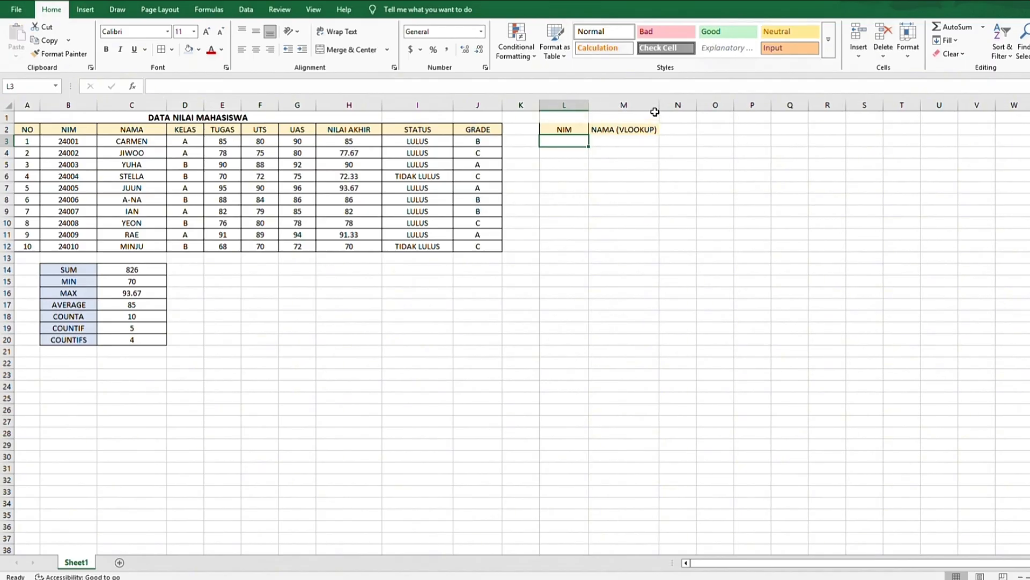
{"action": "left_click_drag", "start_coordinate": [660, 109], "coordinate": [669, 109]}
Enter the first two student numbers in L3 and L4 under NIM, and extend the series down to L12.
{"action": "type", "text": "24001"}
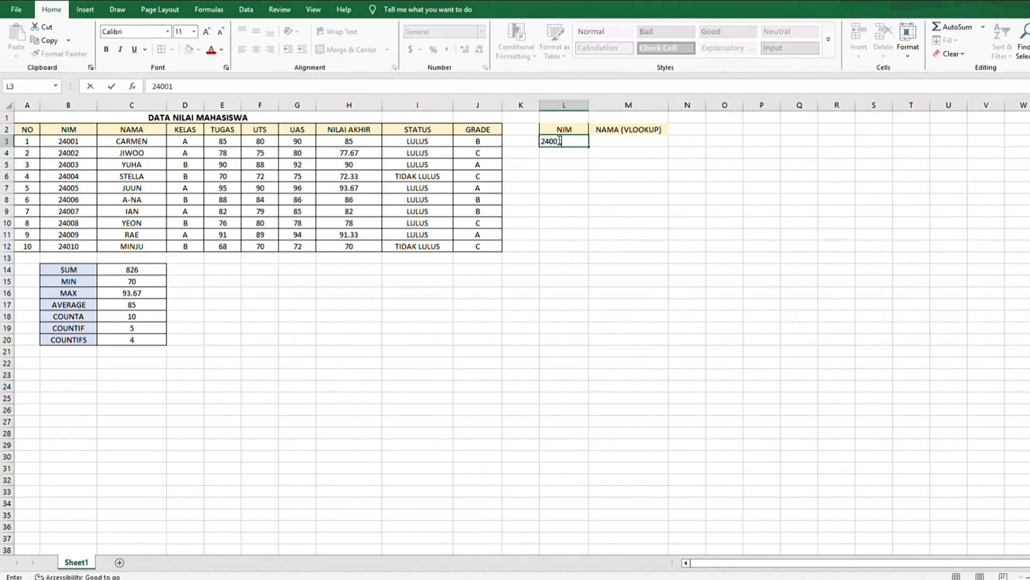
{"action": "key", "text": "Return"}
{"action": "type", "text": "24002"}
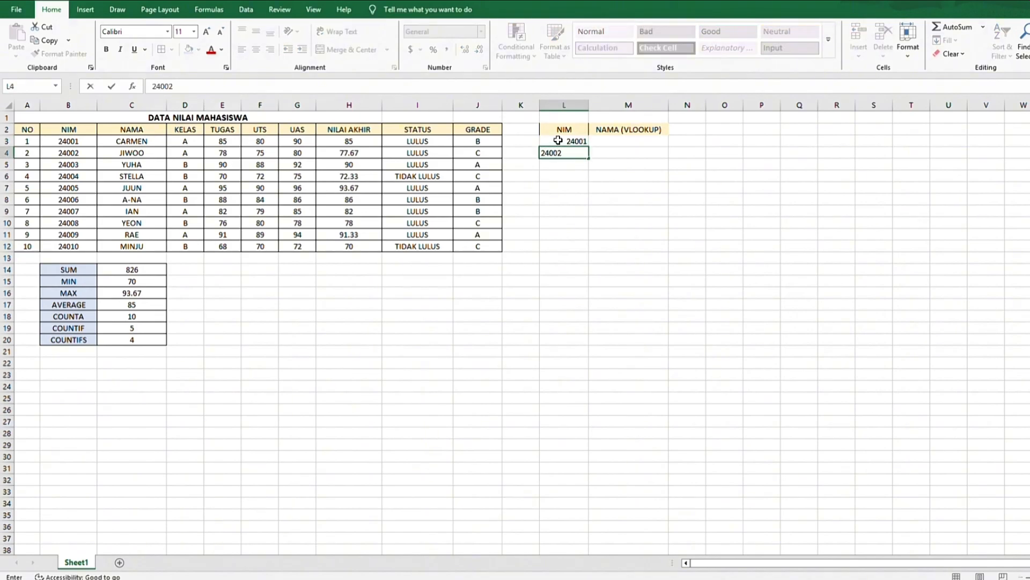
{"action": "key", "text": "Return"}
{"action": "double_click", "coordinate": [556, 141]}
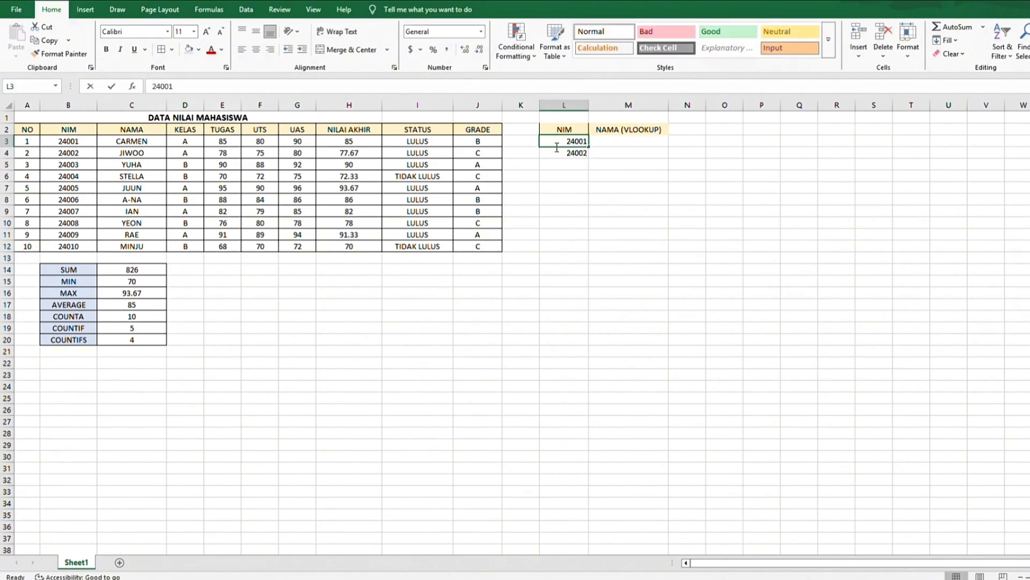
{"action": "left_click", "coordinate": [557, 179]}
{"action": "left_click_drag", "start_coordinate": [556, 143], "coordinate": [586, 251]}
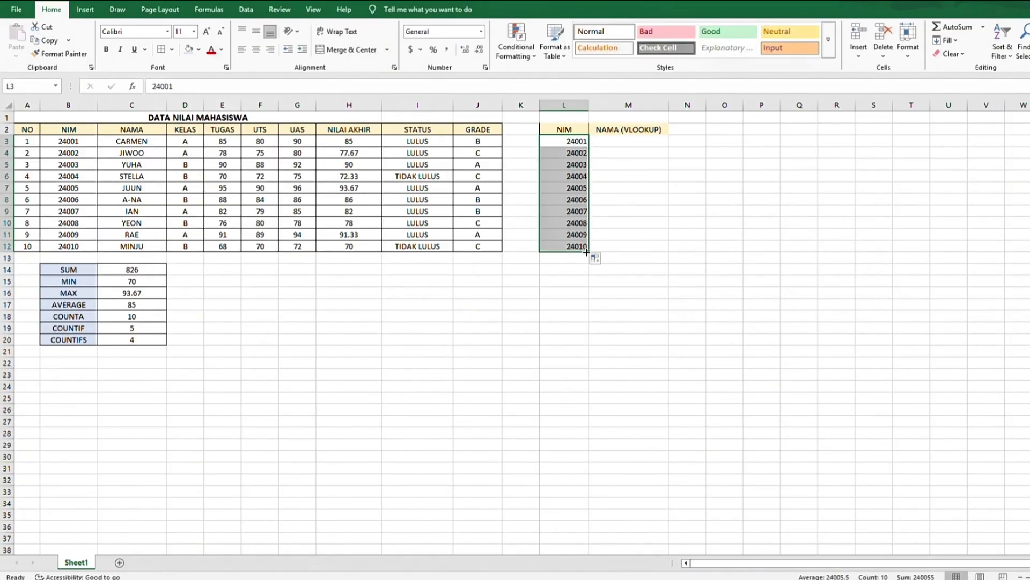
Enter =VLOOKUP(L3,$B$2:$C$12,2,FALSE) in M3 to look up the student's name by NIM, and fill it down to M12.
{"action": "left_click", "coordinate": [613, 144]}
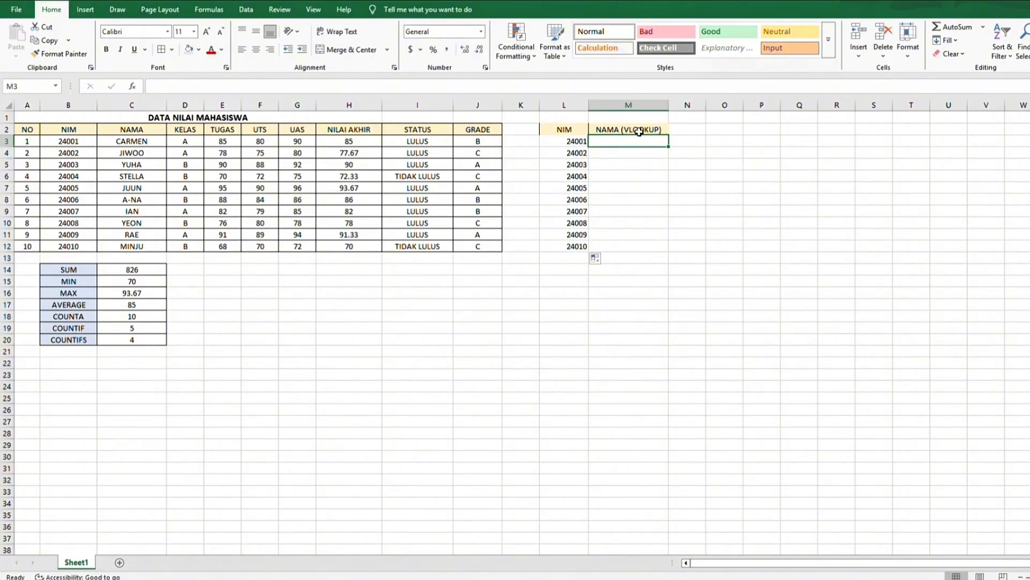
{"action": "left_click", "coordinate": [498, 2]}
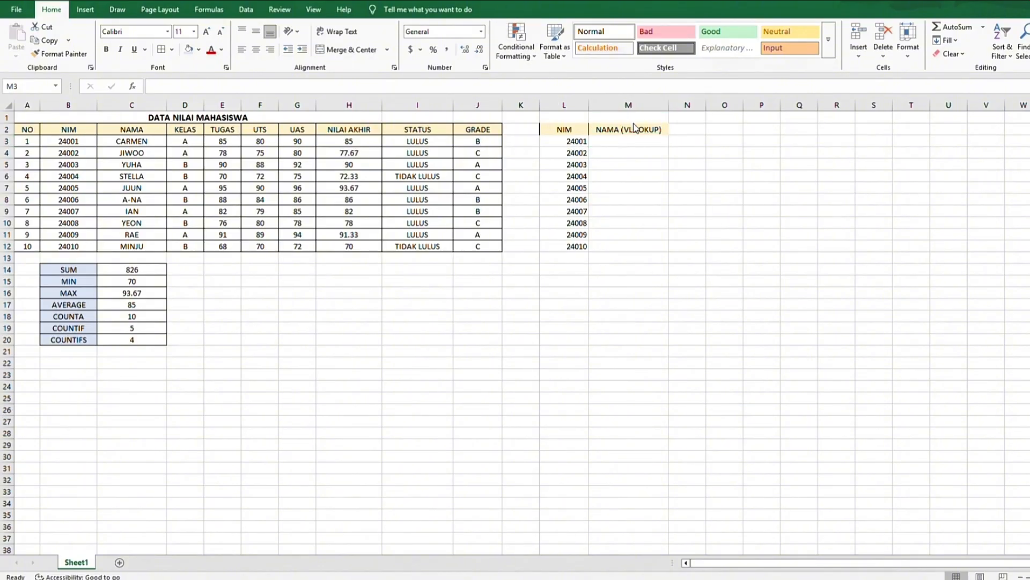
{"action": "left_click", "coordinate": [633, 142]}
{"action": "left_click", "coordinate": [570, 143]}
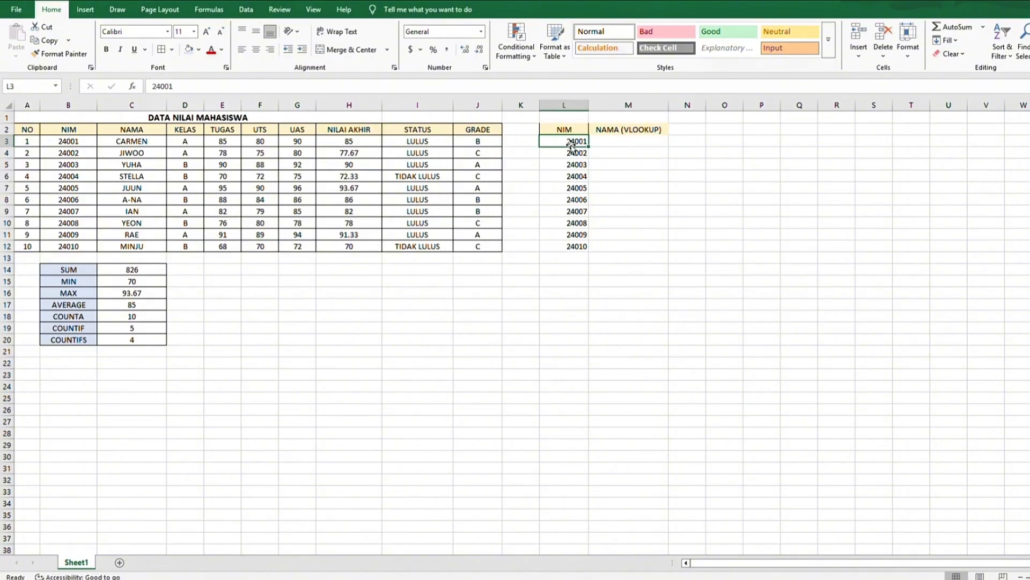
{"action": "left_click", "coordinate": [605, 140]}
{"action": "type", "text": "=V"}
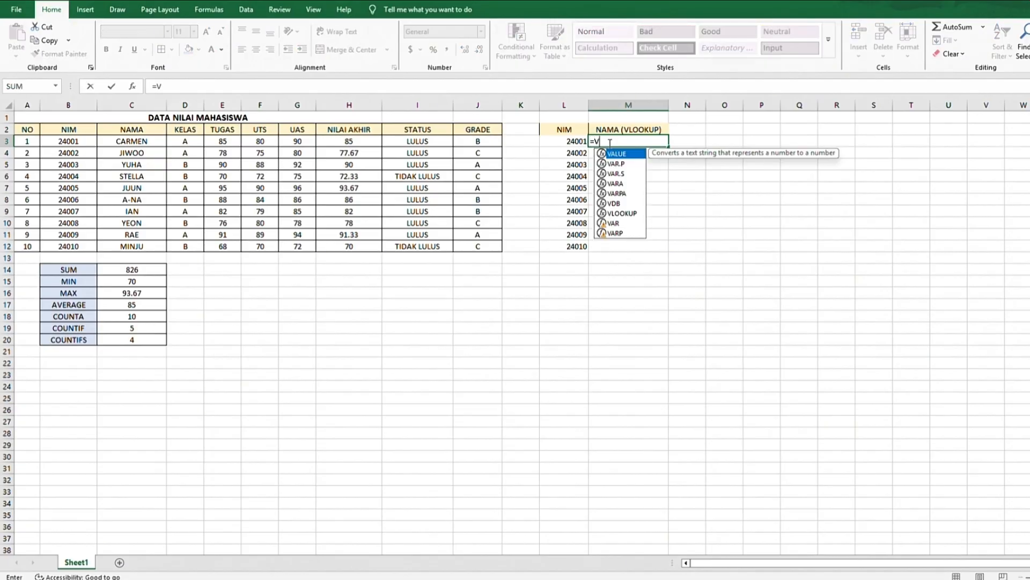
{"action": "type", "text": "LOOKUP"}
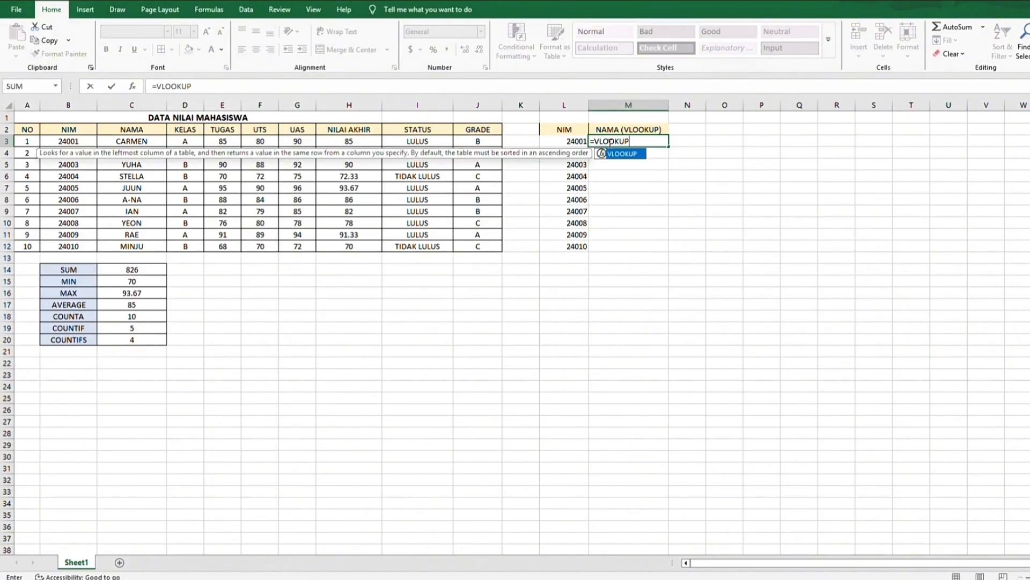
{"action": "type", "text": "("}
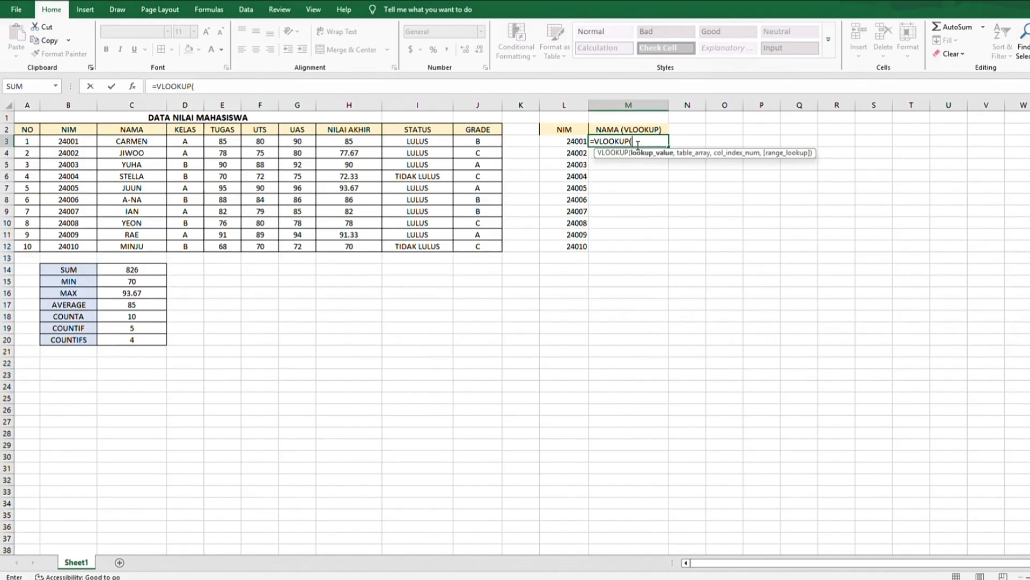
{"action": "left_click", "coordinate": [558, 142]}
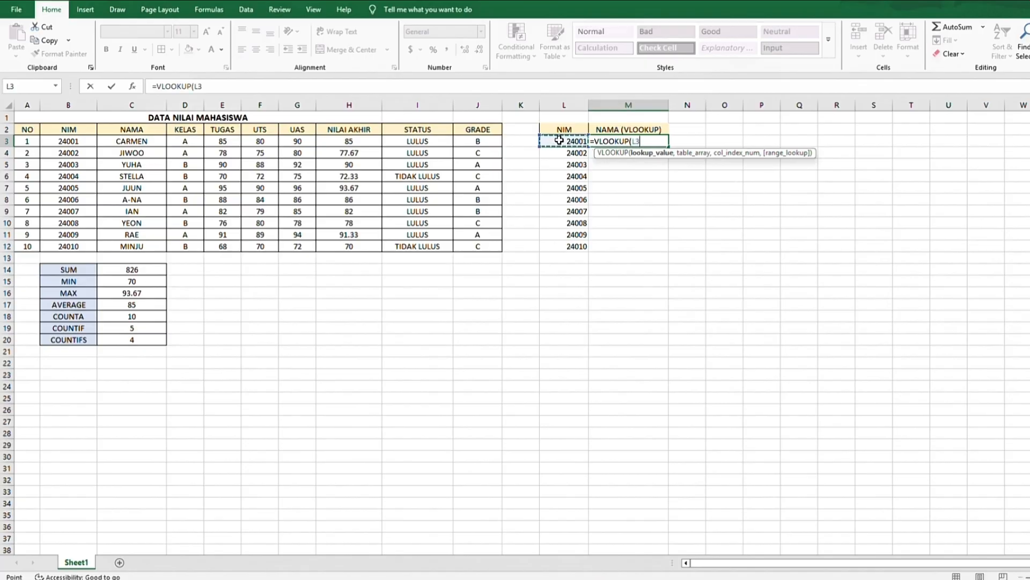
{"action": "type", "text": ","}
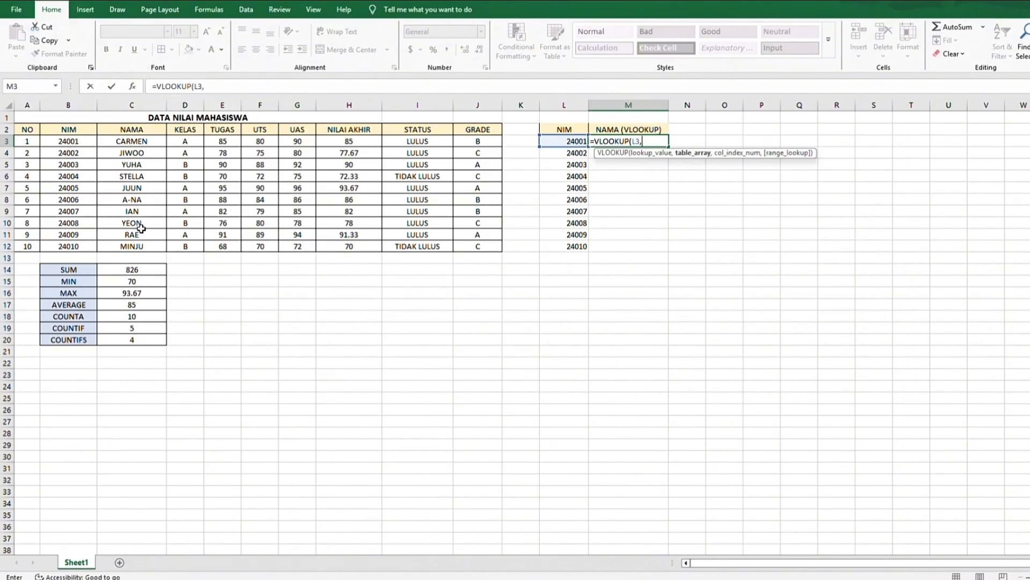
{"action": "left_click_drag", "start_coordinate": [53, 131], "coordinate": [140, 245]}
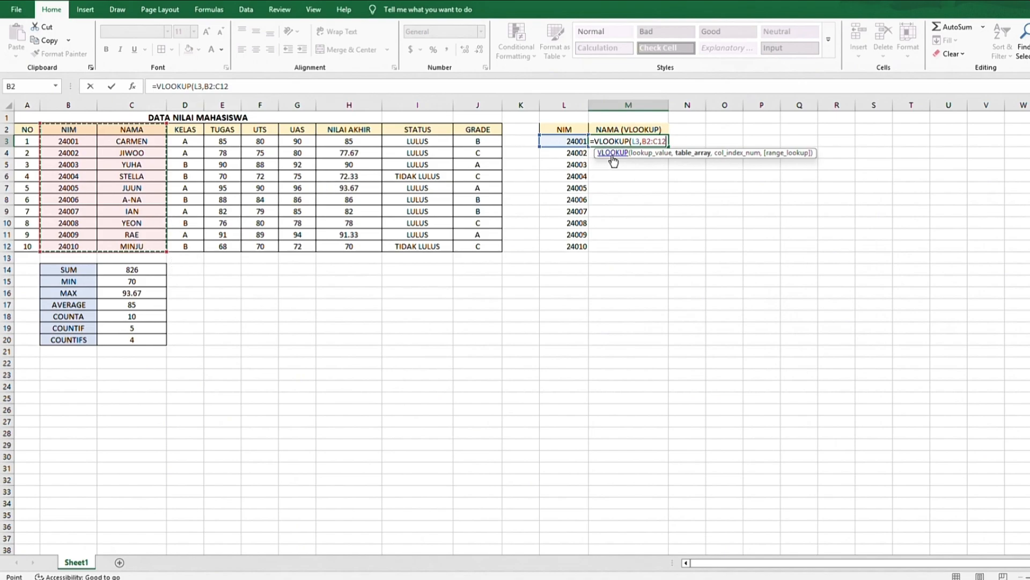
{"action": "key", "text": "F4"}
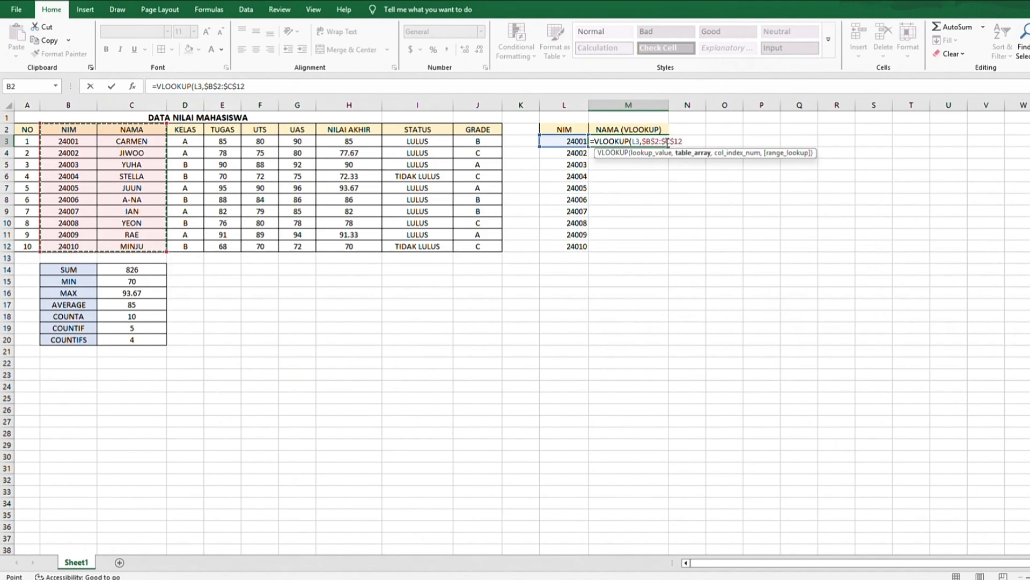
{"action": "type", "text": ","}
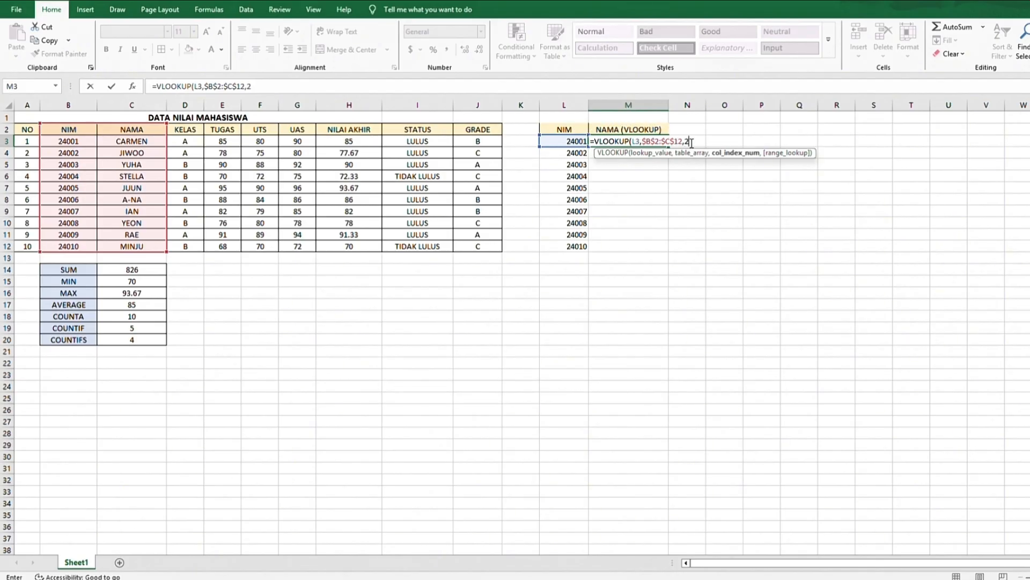
{"action": "type", "text": "2,FALSE"}
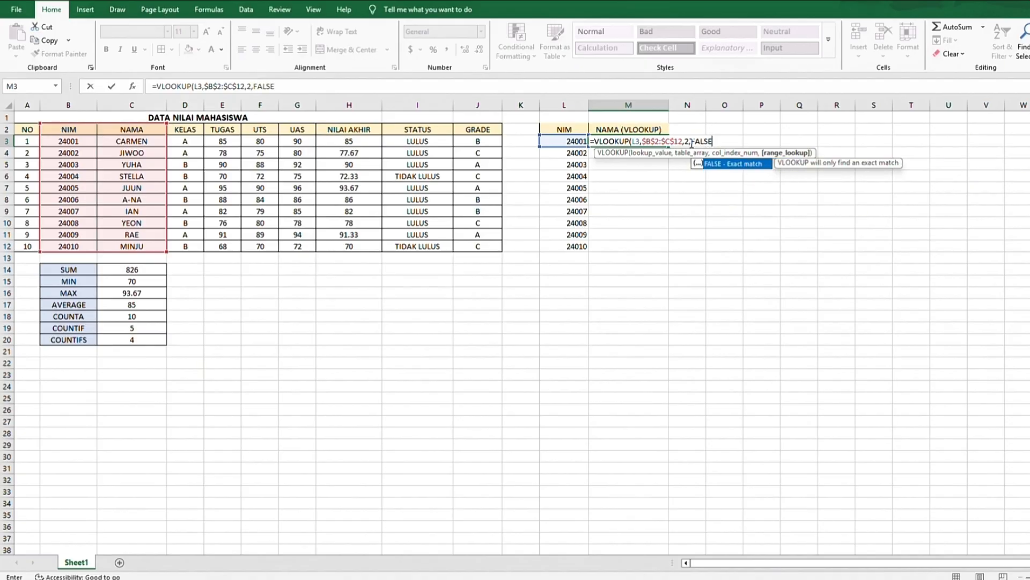
{"action": "type", "text": ")"}
{"action": "key", "text": "Return"}
{"action": "left_click", "coordinate": [635, 142]}
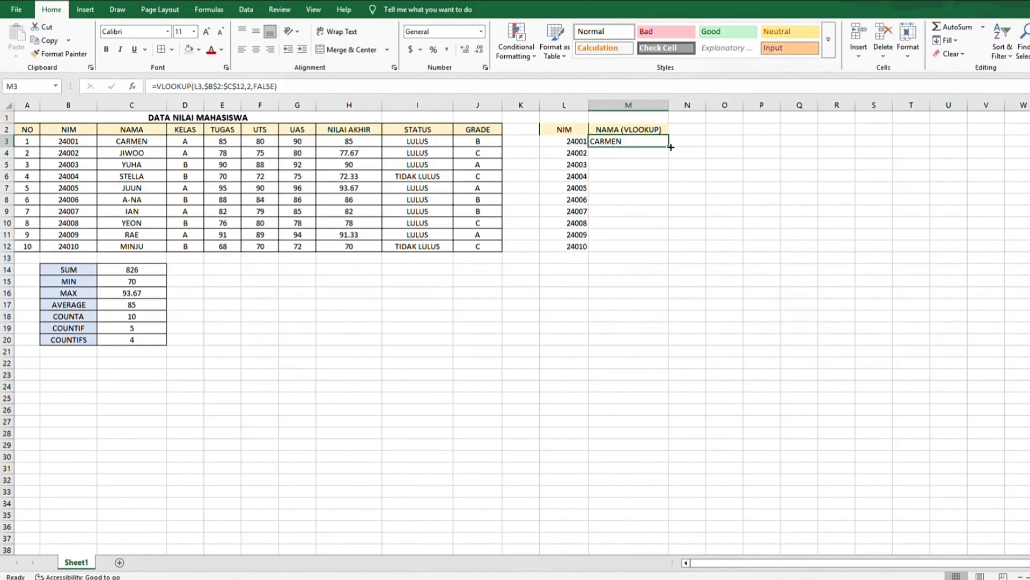
{"action": "left_click_drag", "start_coordinate": [668, 146], "coordinate": [670, 250]}
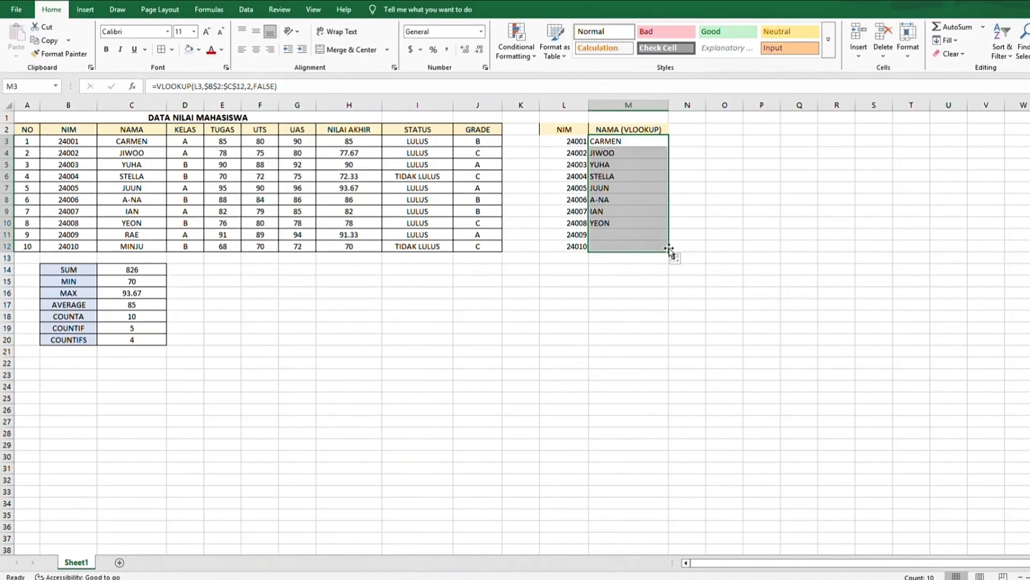
Format the lookup table L2:M12 with all borders and centred contents, and shade its headings L2:M2 light blue.
{"action": "left_click_drag", "start_coordinate": [561, 130], "coordinate": [647, 242]}
{"action": "left_click", "coordinate": [171, 49]}
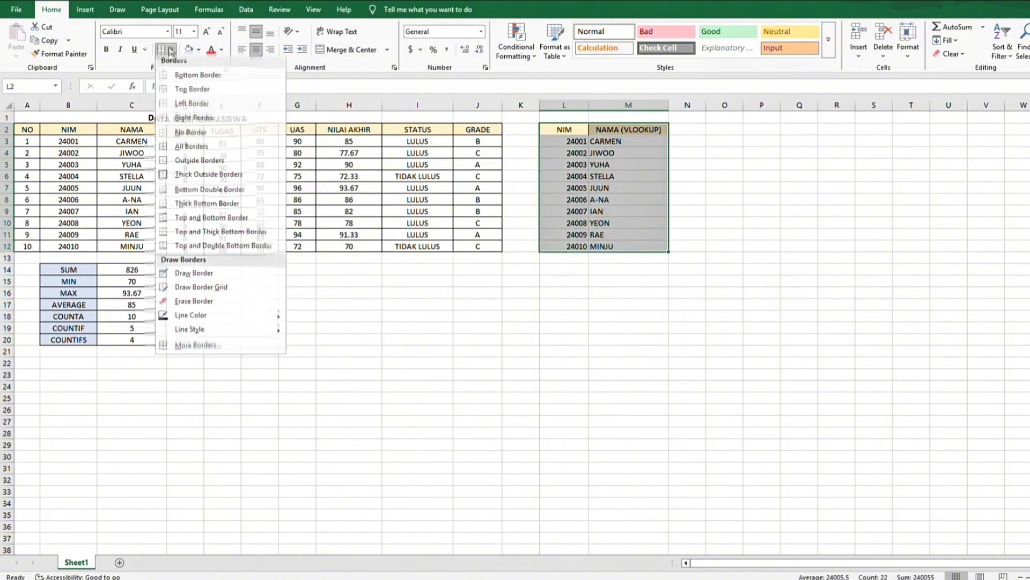
{"action": "left_click", "coordinate": [270, 151]}
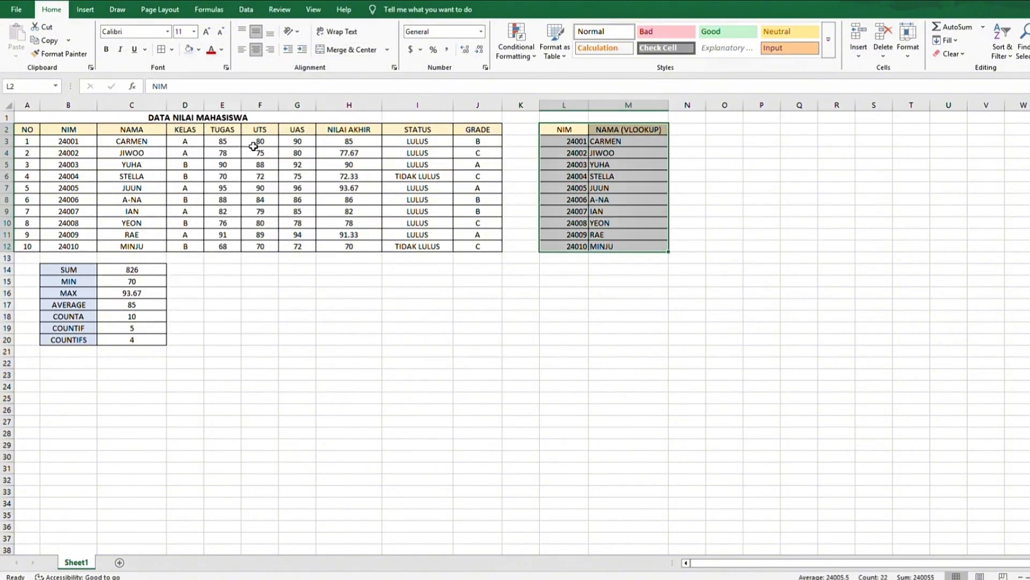
{"action": "left_click", "coordinate": [258, 52]}
{"action": "left_click", "coordinate": [258, 52]}
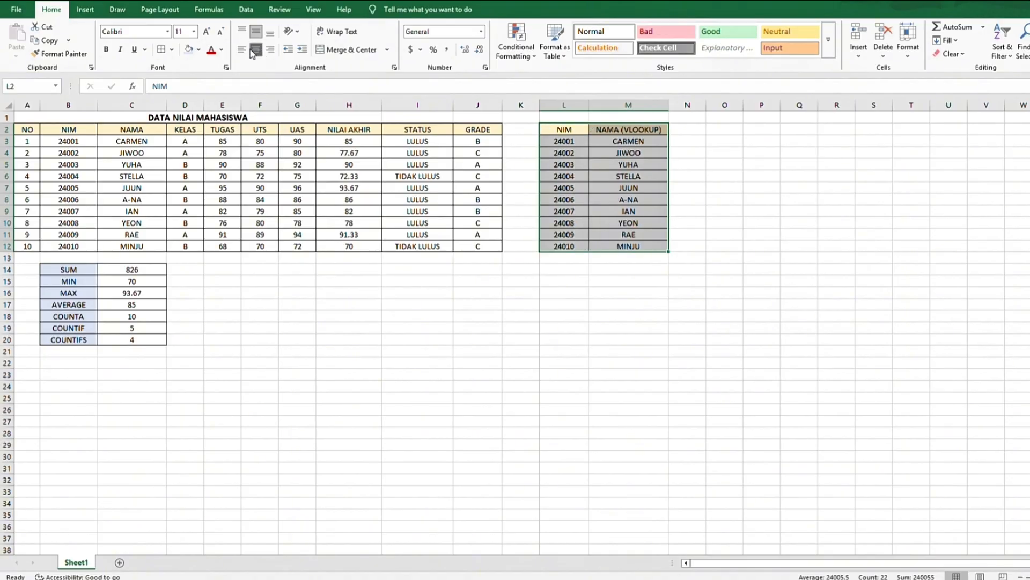
{"action": "left_click", "coordinate": [713, 130]}
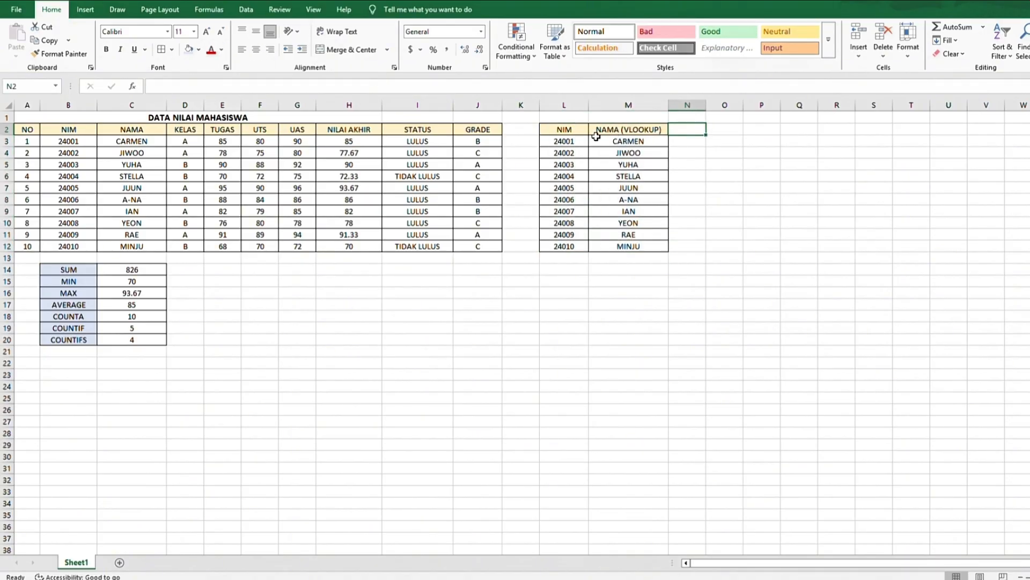
{"action": "left_click_drag", "start_coordinate": [566, 130], "coordinate": [638, 131]}
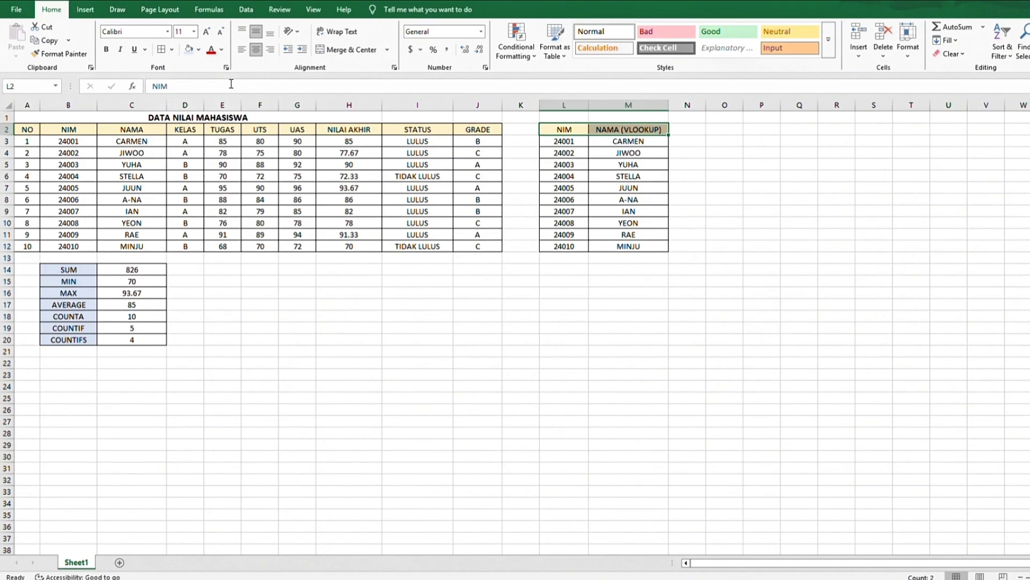
{"action": "left_click", "coordinate": [189, 49]}
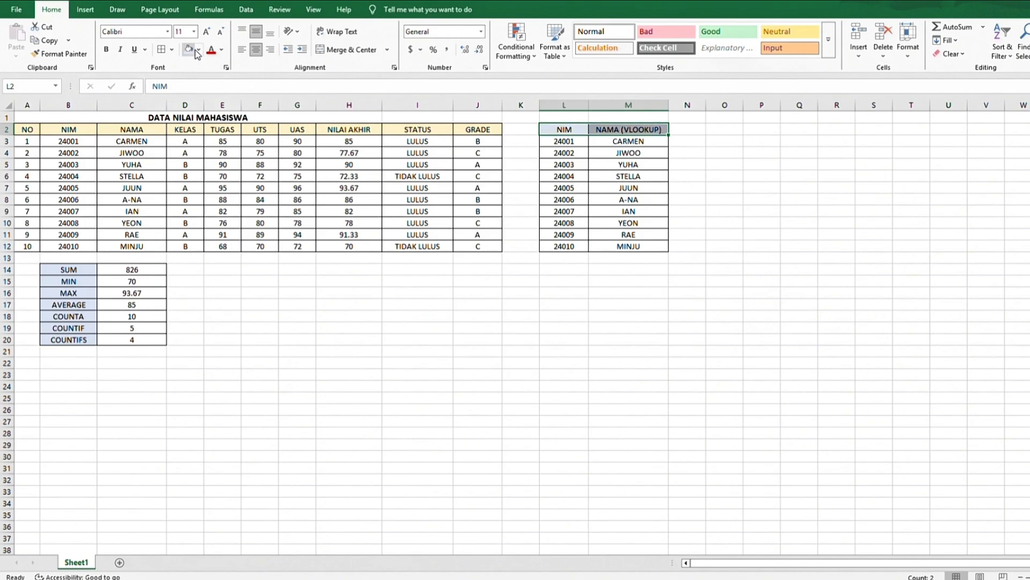
Enter the row labels GRADE in L14 and PREDIKAT in L15 below the lookup table.
{"action": "left_click", "coordinate": [559, 270]}
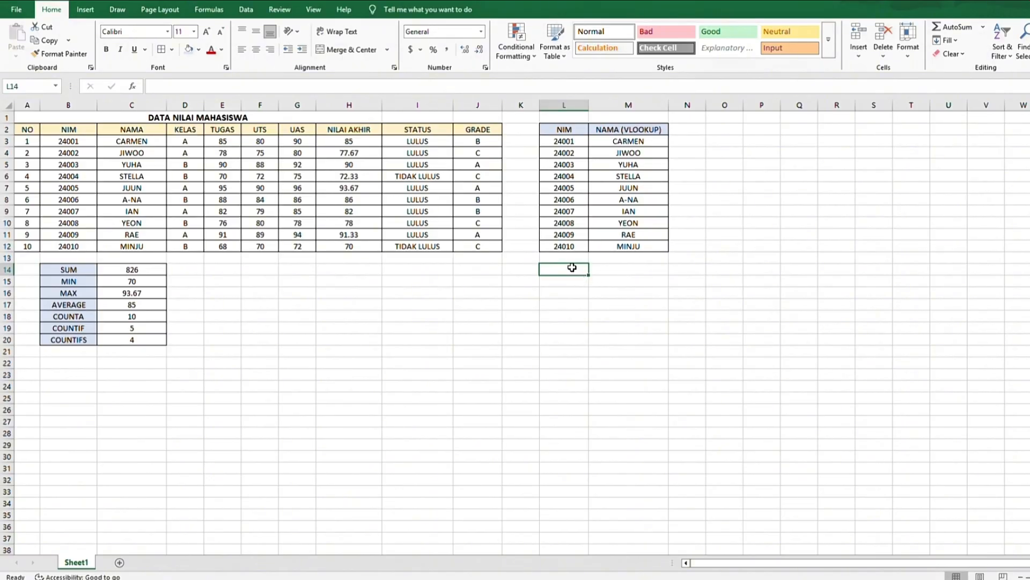
{"action": "type", "text": "GRA"}
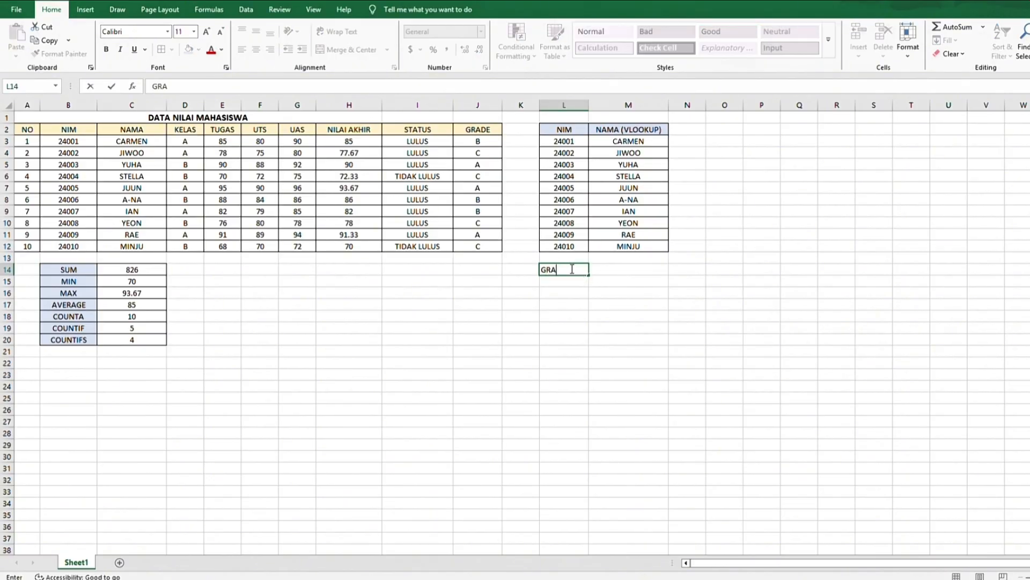
{"action": "type", "text": "DE"}
{"action": "key", "text": "Return"}
{"action": "type", "text": "PREDIKAT"}
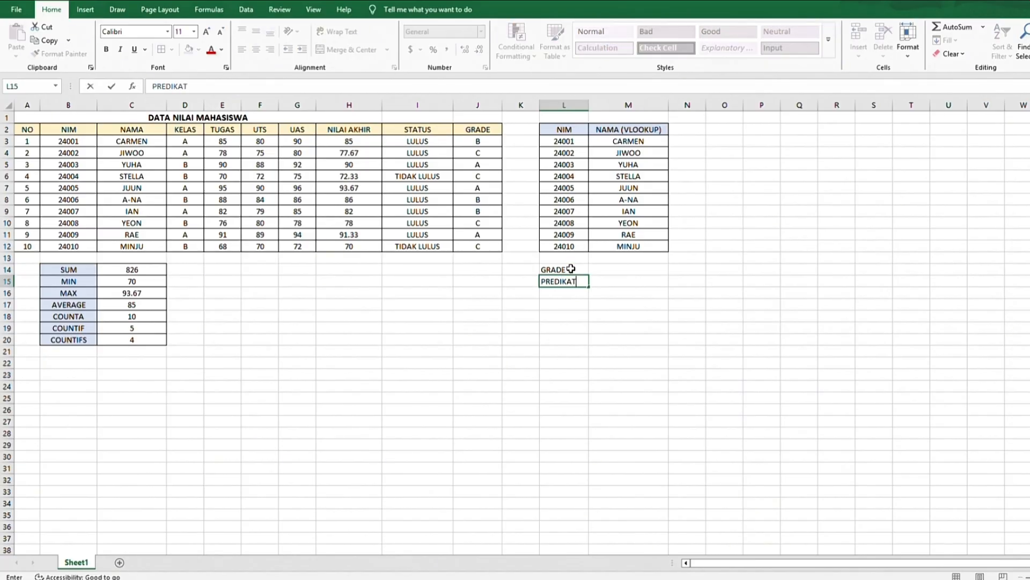
{"action": "key", "text": "Tab"}
Enter the grades A, B, C and D across M14:P14 in the GRADE row.
{"action": "key", "text": "Up"}
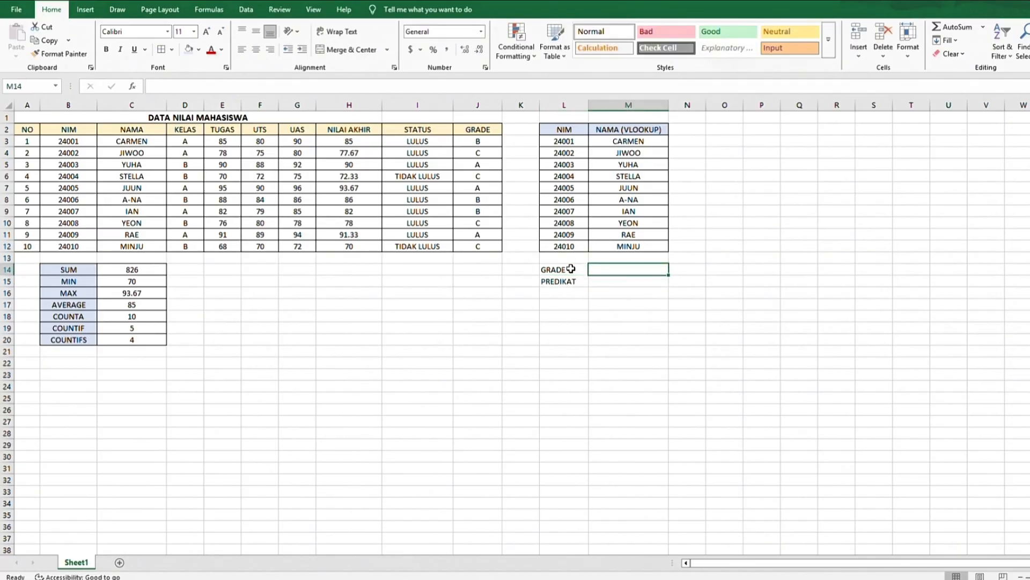
{"action": "type", "text": "A"}
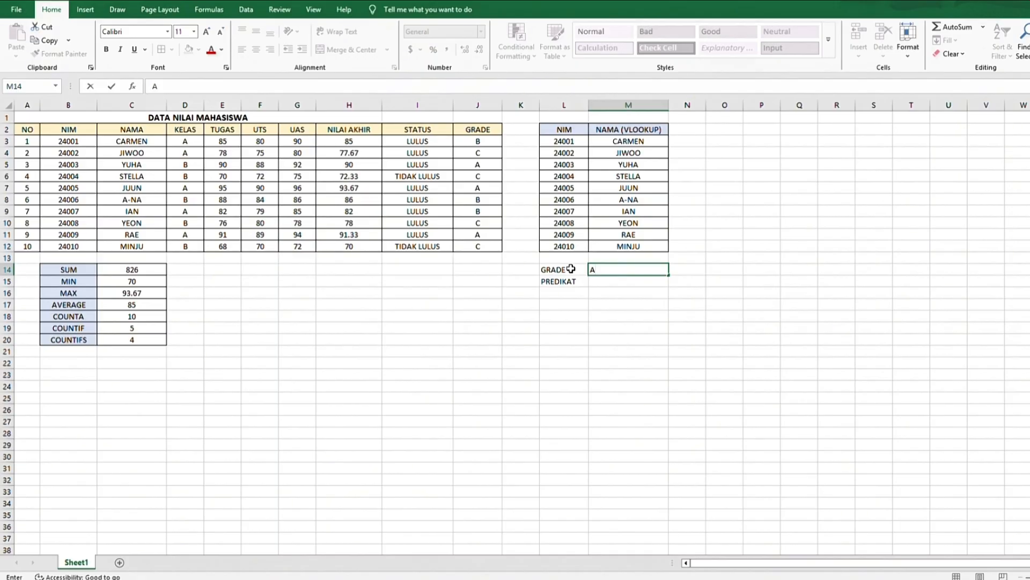
{"action": "key", "text": "Tab"}
{"action": "type", "text": "B"}
{"action": "key", "text": "Tab"}
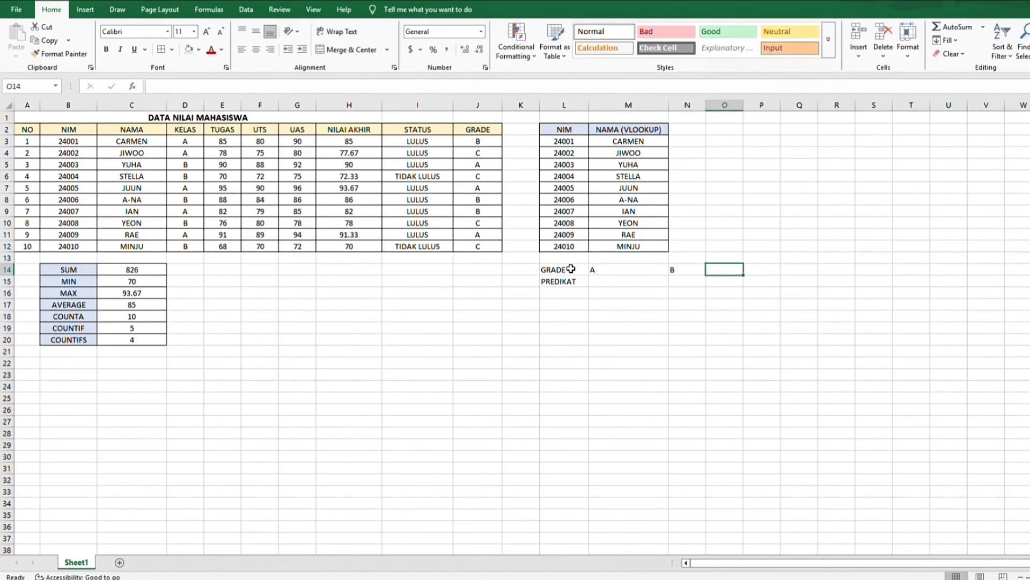
{"action": "type", "text": "C"}
{"action": "key", "text": "Tab"}
{"action": "type", "text": "D"}
{"action": "key", "text": "Return"}
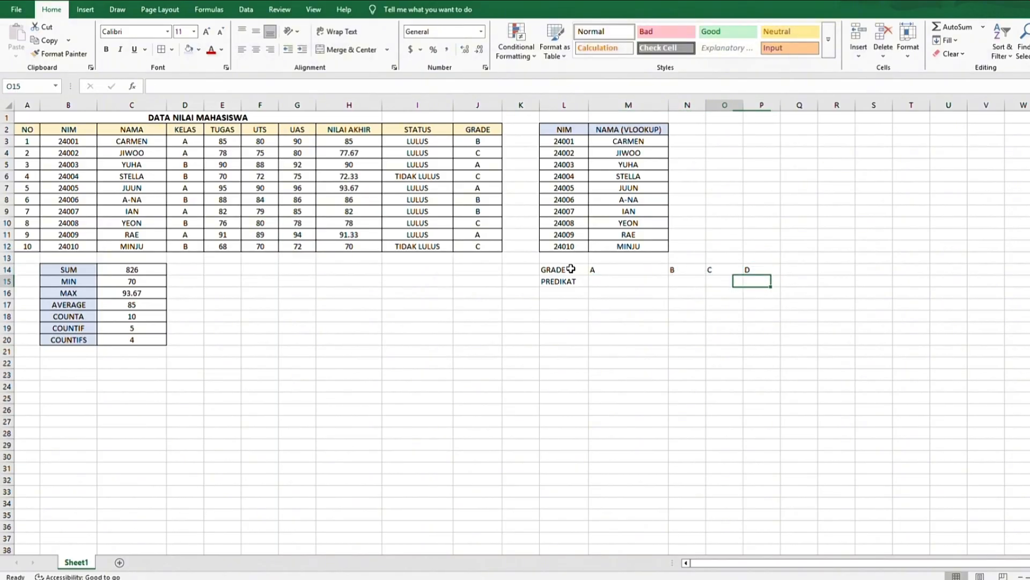
Enter the predicates SANGAT BAIK, BAIK, CUKUP and KURANG across M15:P15 in the PREDIKAT row.
{"action": "key", "text": "Left"}
{"action": "key", "text": "Left"}
{"action": "key", "text": "Left"}
{"action": "key", "text": "Right"}
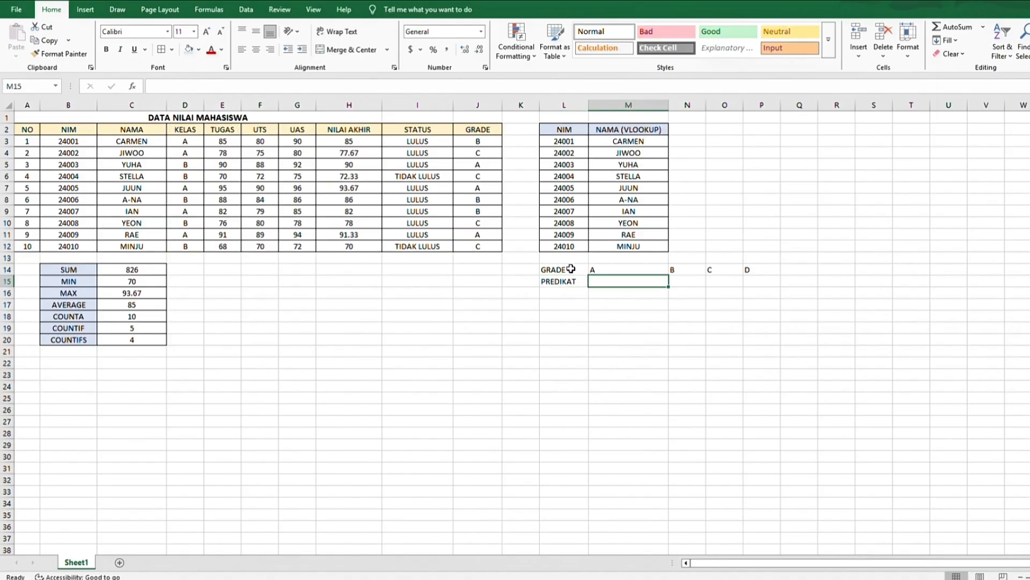
{"action": "type", "text": "SANGAT BAIK"}
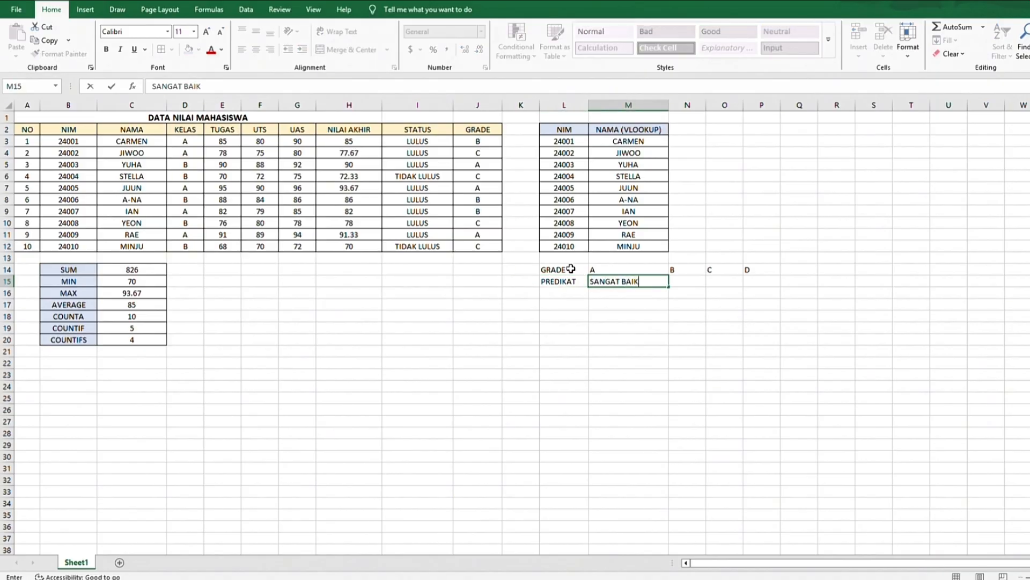
{"action": "key", "text": "Tab"}
{"action": "type", "text": "N"}
{"action": "type", "text": "AIK"}
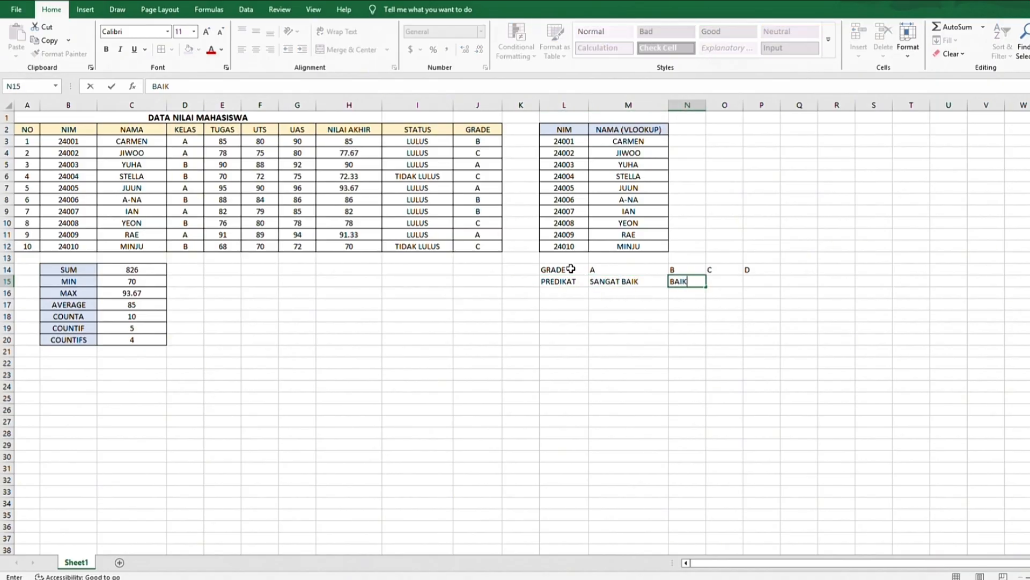
{"action": "key", "text": "Tab"}
{"action": "type", "text": "CUKU"}
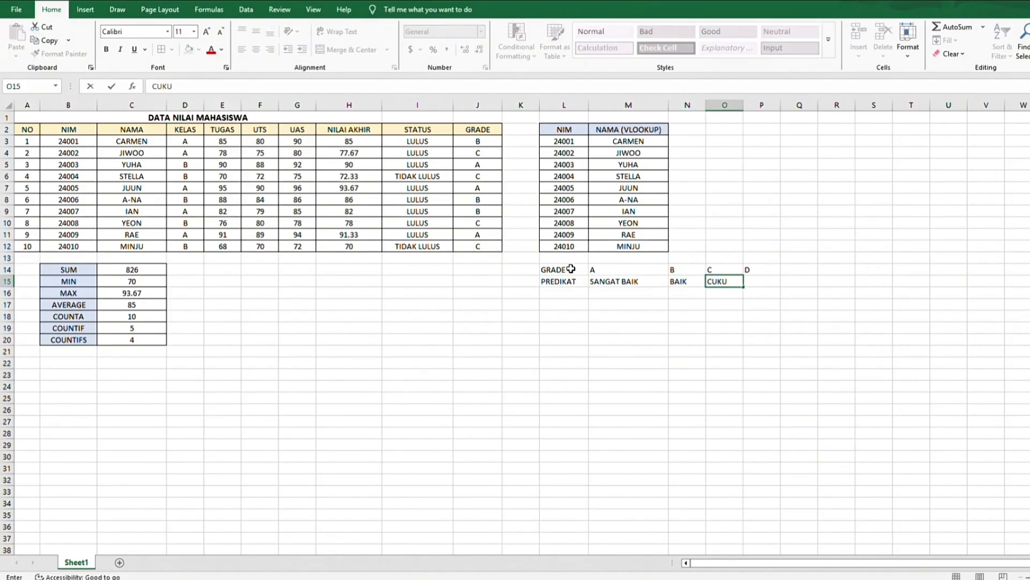
{"action": "type", "text": "P"}
{"action": "key", "text": "Tab"}
{"action": "type", "text": "KURANG"}
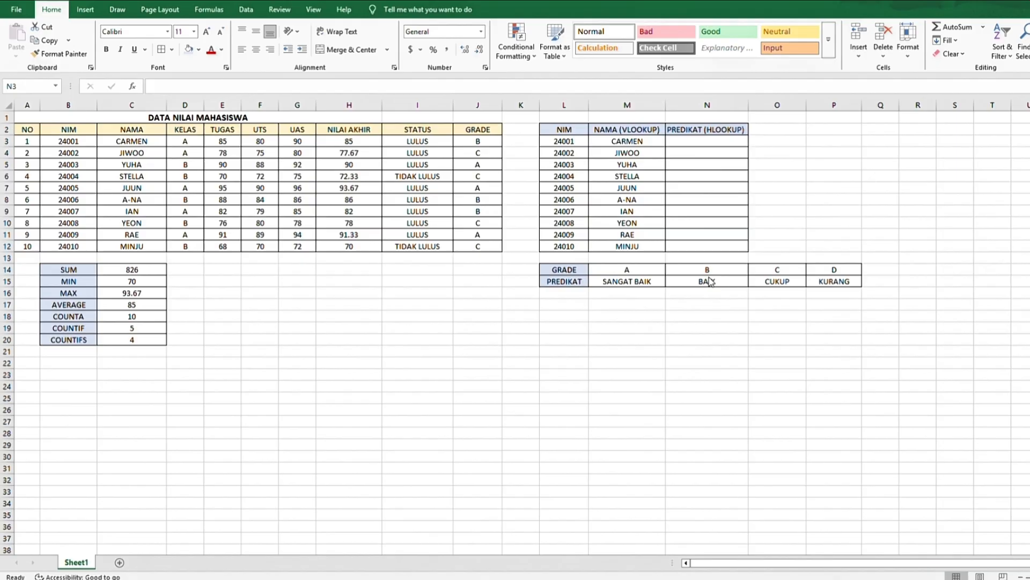
Enter =HLOOKUP(J3,$L$14:$P$15,2,FALSE) in N3 to look up the first student's predicate.
{"action": "left_click", "coordinate": [705, 142]}
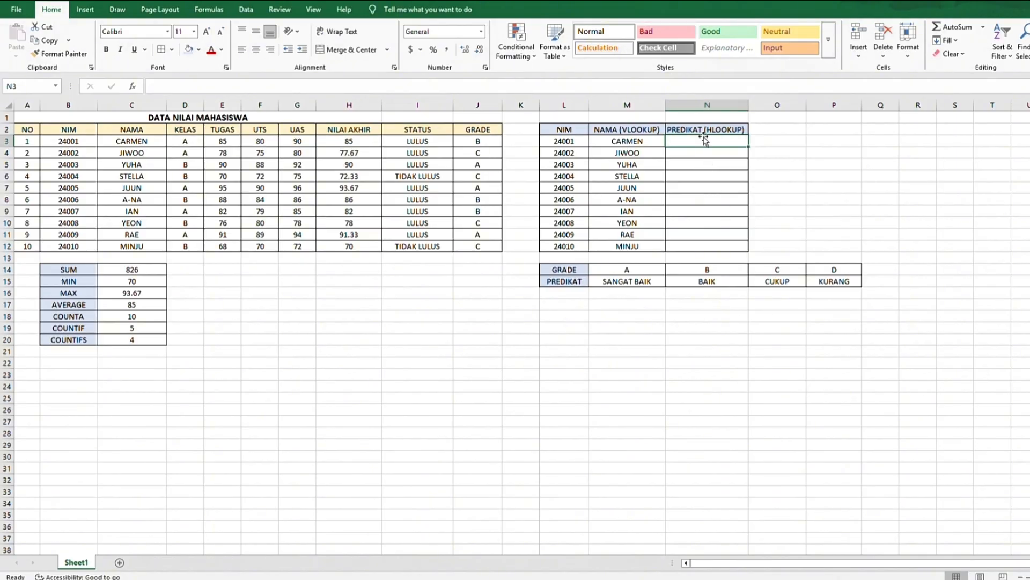
{"action": "type", "text": "=HLOOK"}
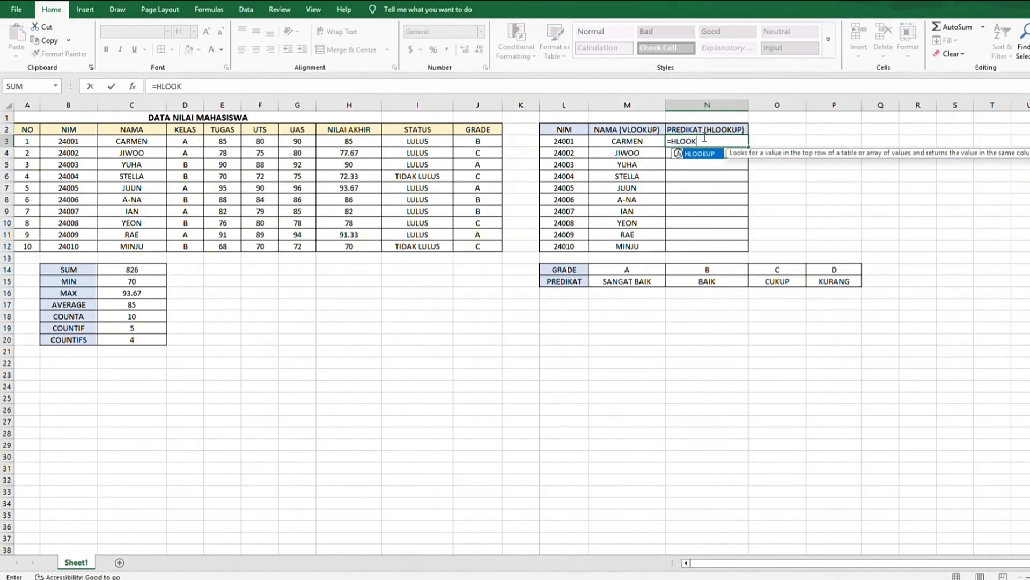
{"action": "type", "text": "UP("}
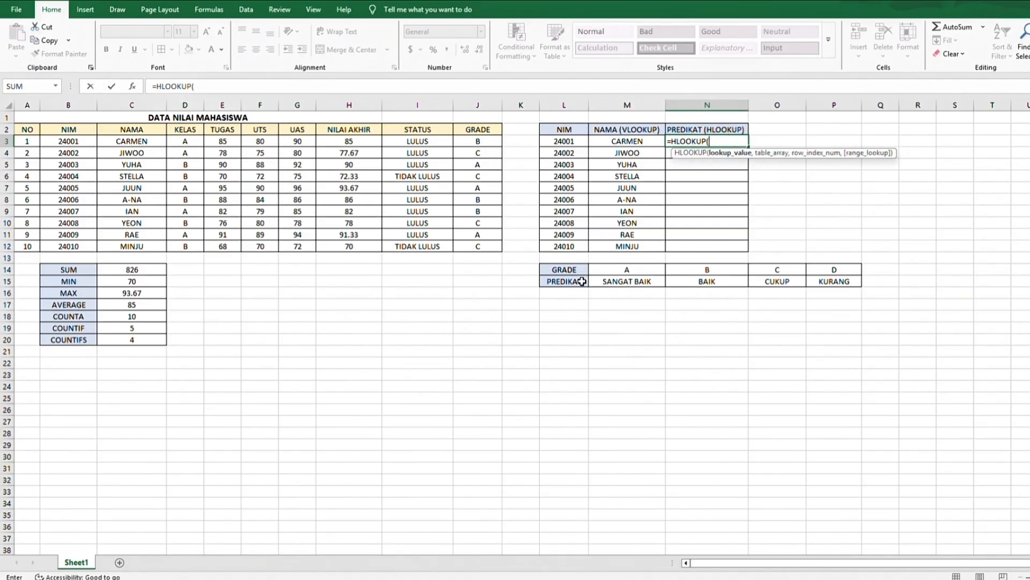
{"action": "left_click", "coordinate": [466, 142]}
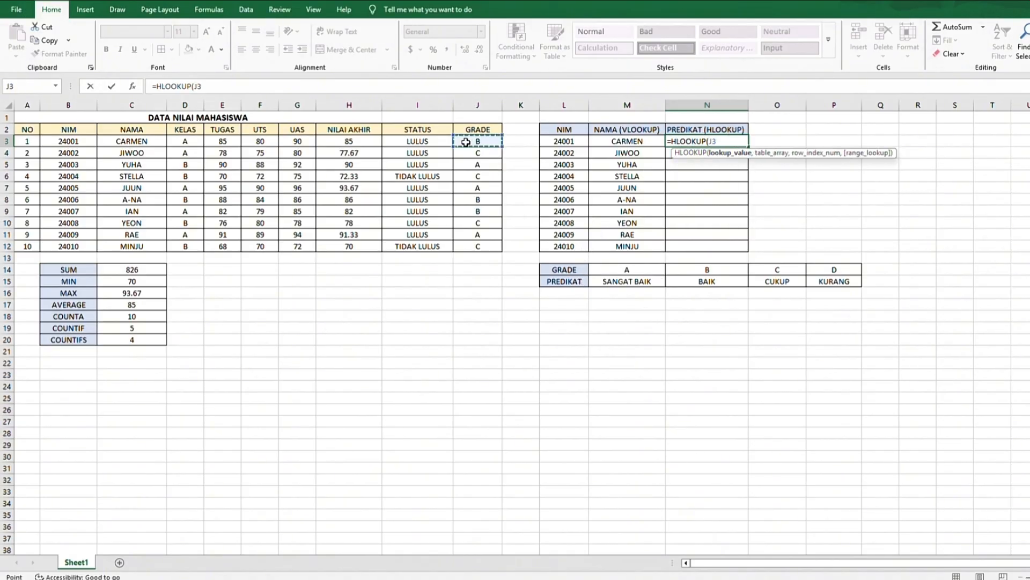
{"action": "type", "text": ","}
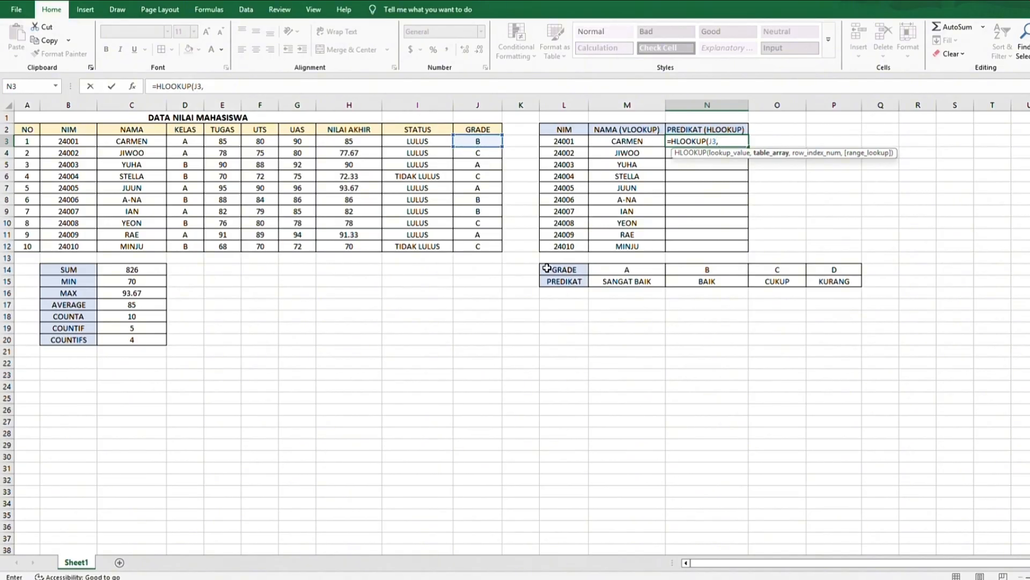
{"action": "left_click_drag", "start_coordinate": [547, 268], "coordinate": [829, 277]}
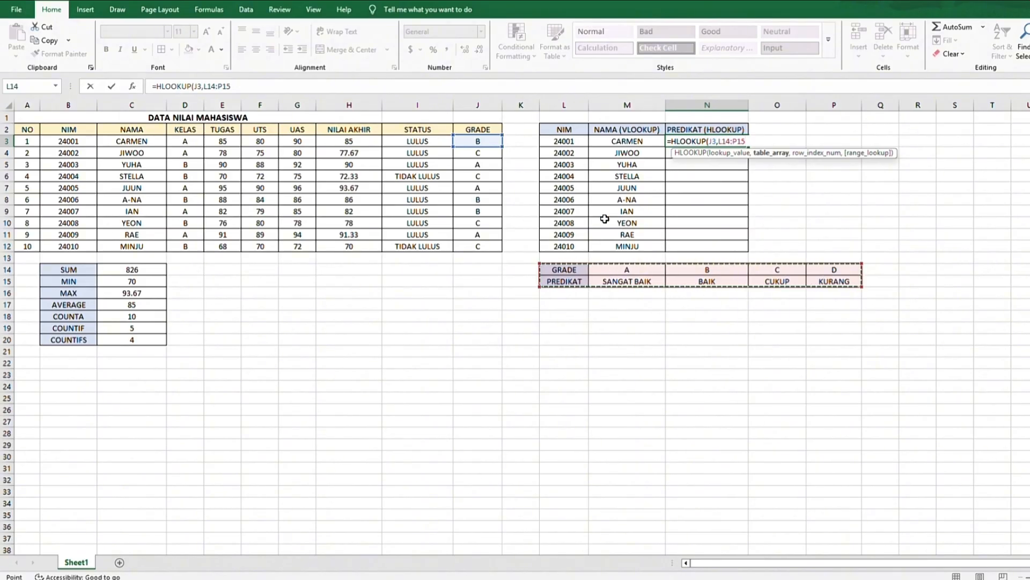
{"action": "key", "text": "F4"}
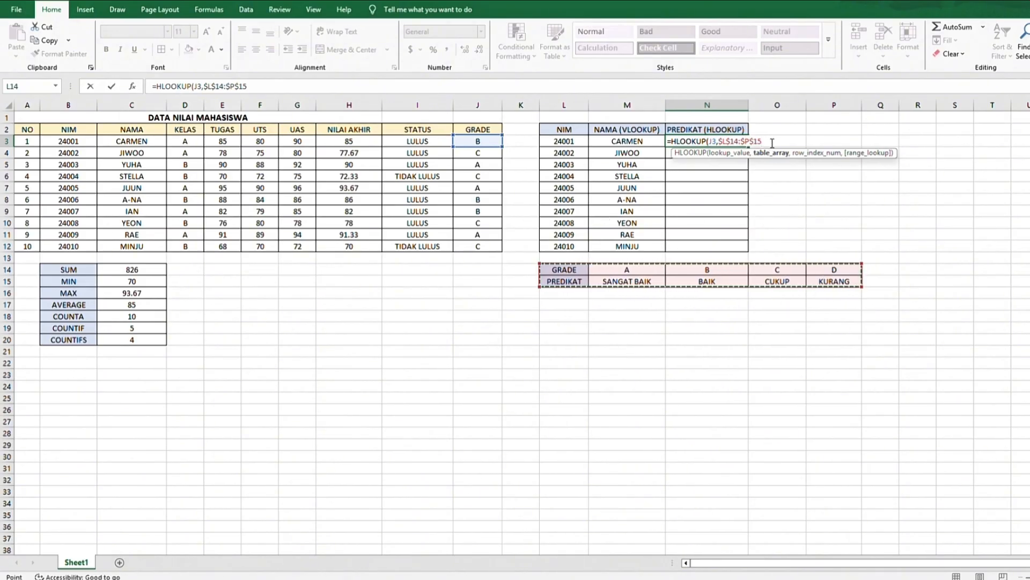
{"action": "type", "text": ","}
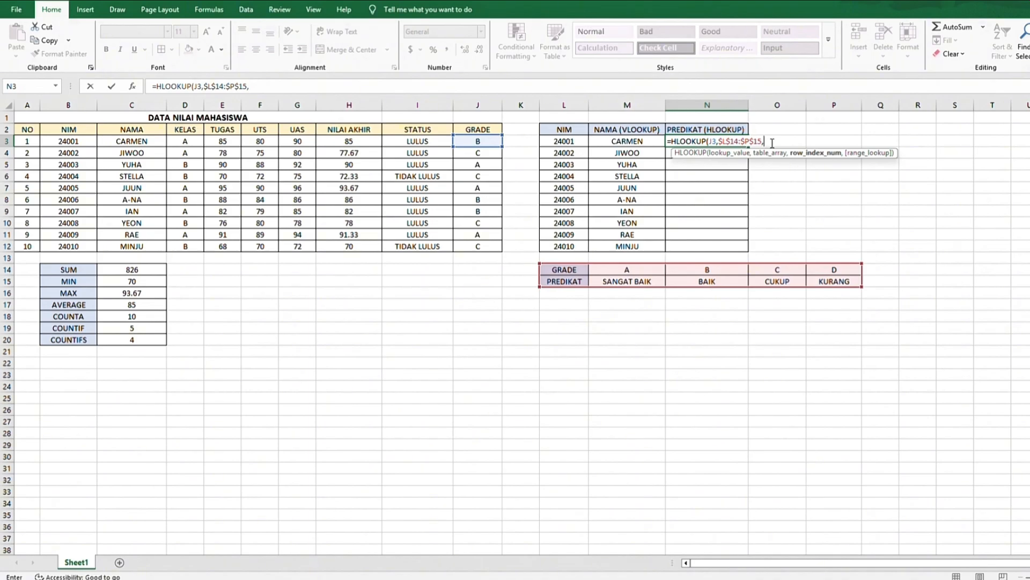
{"action": "type", "text": "2,FA"}
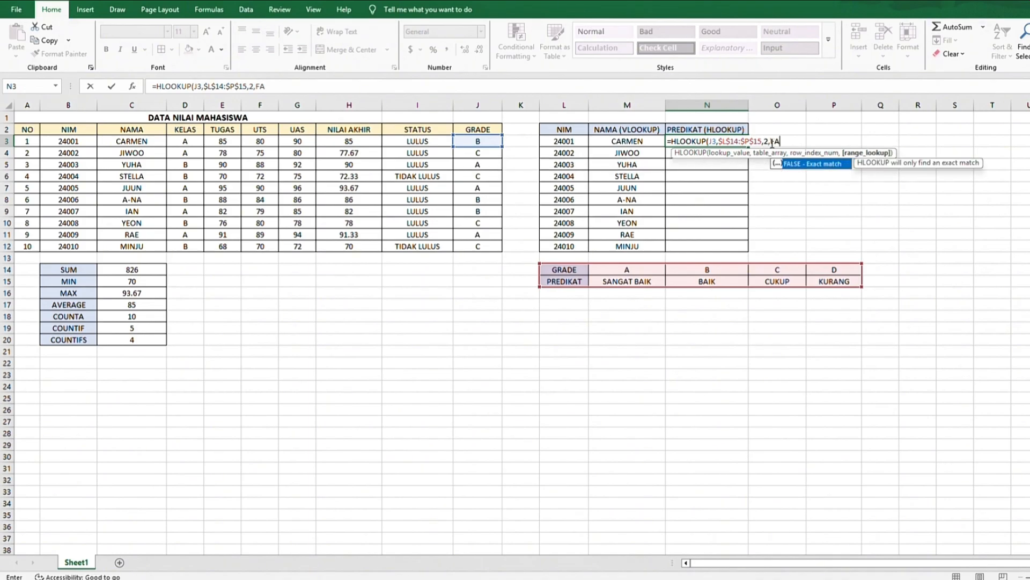
{"action": "type", "text": "LSE)"}
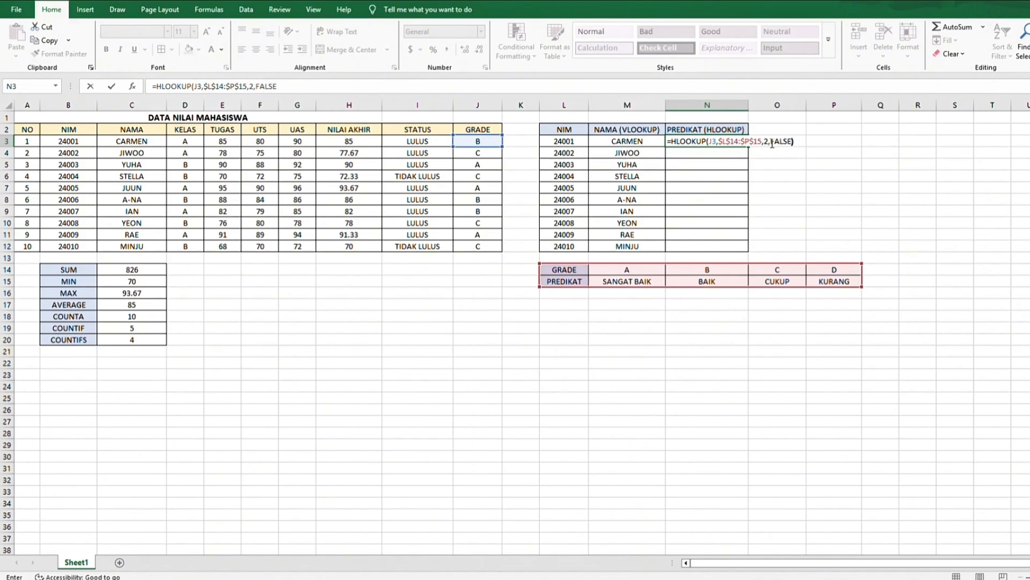
{"action": "key", "text": "Return"}
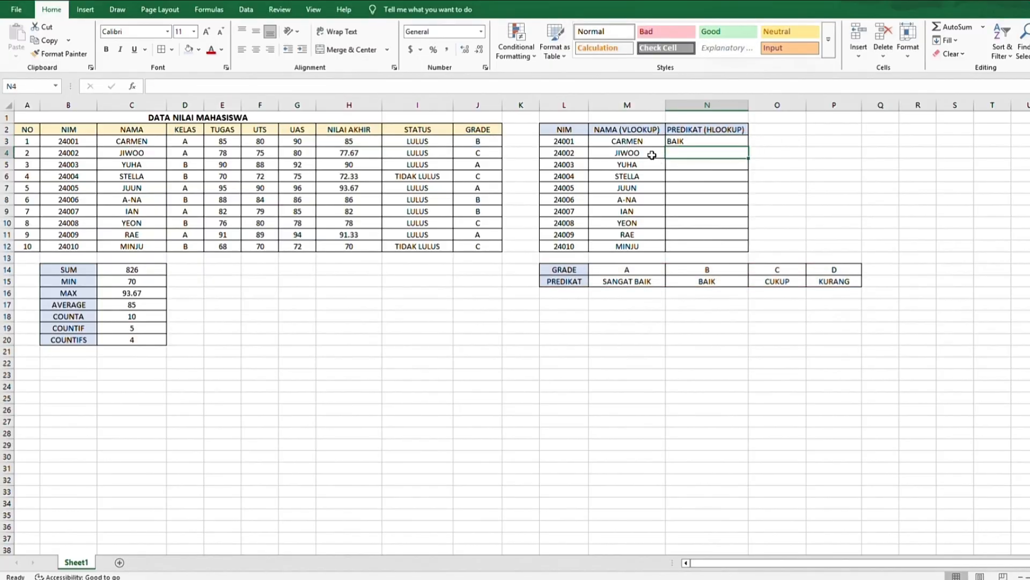
Fill the HLOOKUP formula from N3 down to N12 and centre the predicates vertically and horizontally.
{"action": "left_click", "coordinate": [741, 142]}
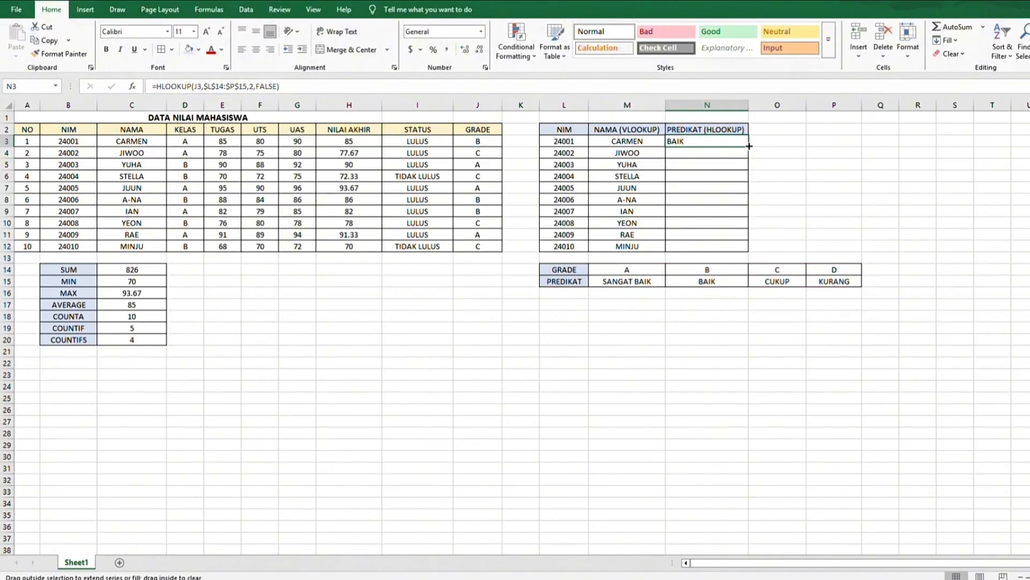
{"action": "left_click_drag", "start_coordinate": [751, 149], "coordinate": [742, 248]}
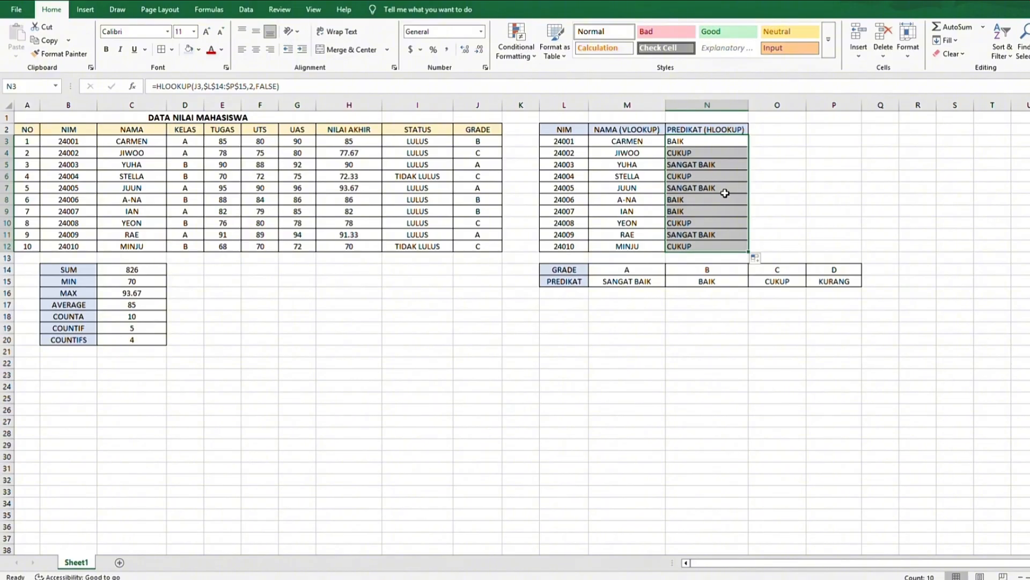
{"action": "left_click", "coordinate": [256, 31]}
{"action": "left_click", "coordinate": [256, 49]}
{"action": "left_click", "coordinate": [297, 328]}
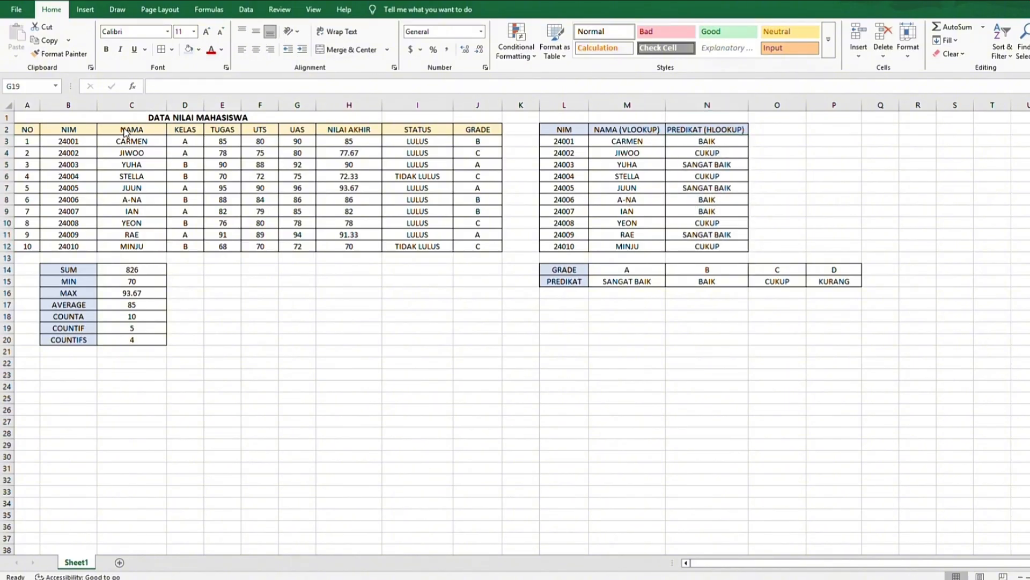
Insert a 2-D clustered column chart from NAMA C2:C12 and NILAI AKHIR H2:H12, placing it below the grade table beside the summary table.
{"action": "left_click_drag", "start_coordinate": [121, 129], "coordinate": [125, 246]}
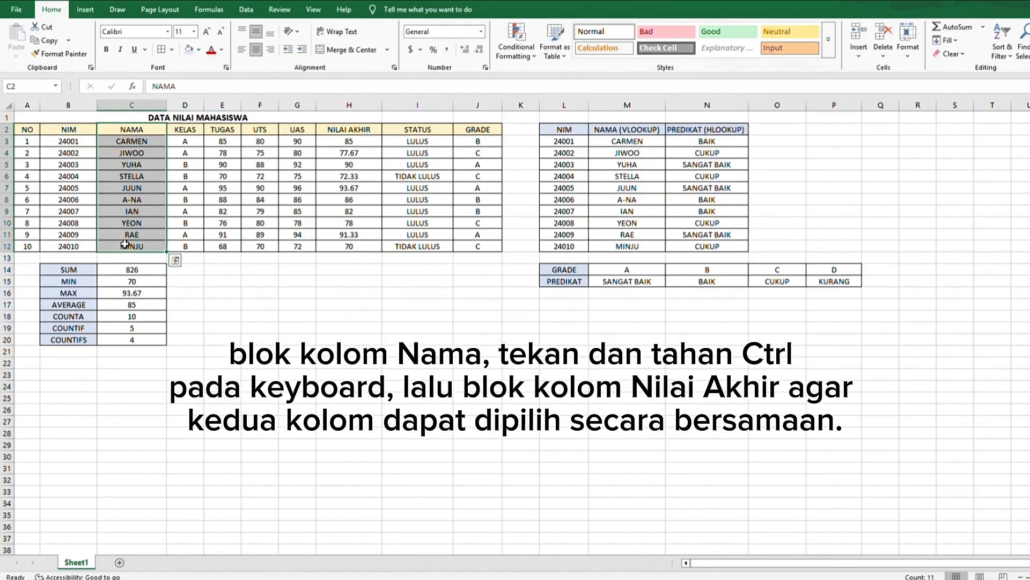
{"action": "left_click_drag", "start_coordinate": [324, 129], "coordinate": [337, 244]}
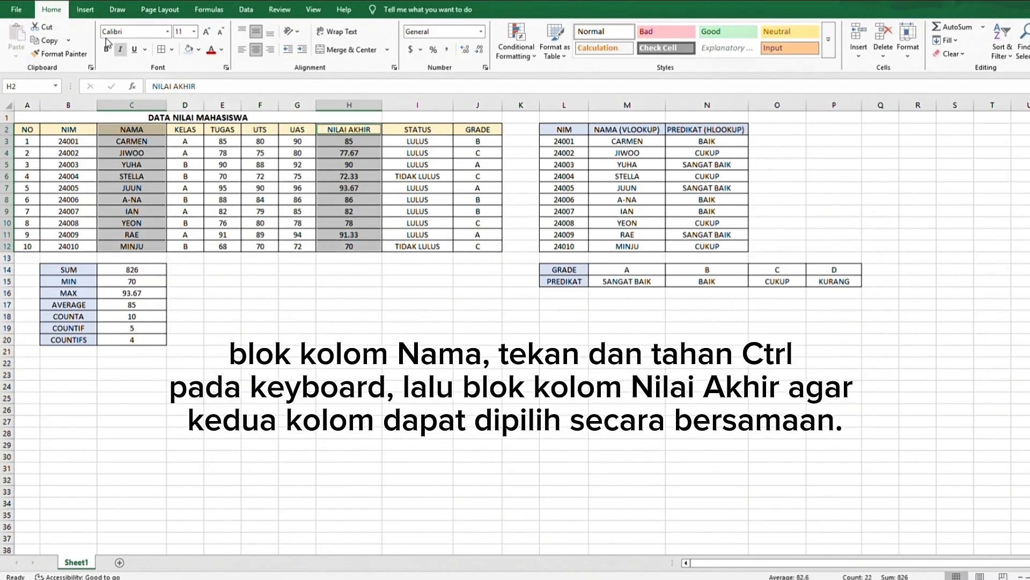
{"action": "left_click", "coordinate": [90, 11]}
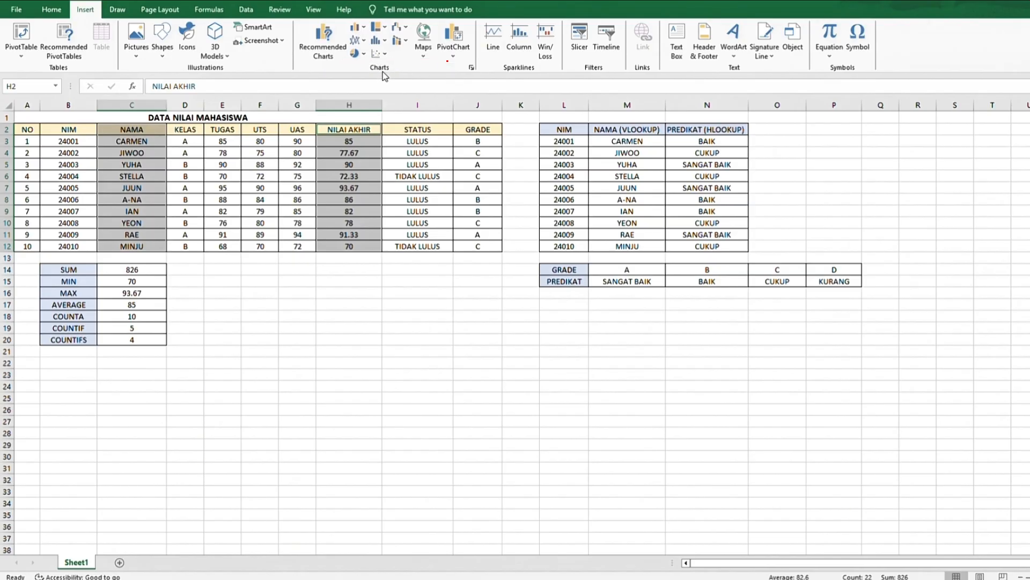
{"action": "left_click", "coordinate": [364, 28]}
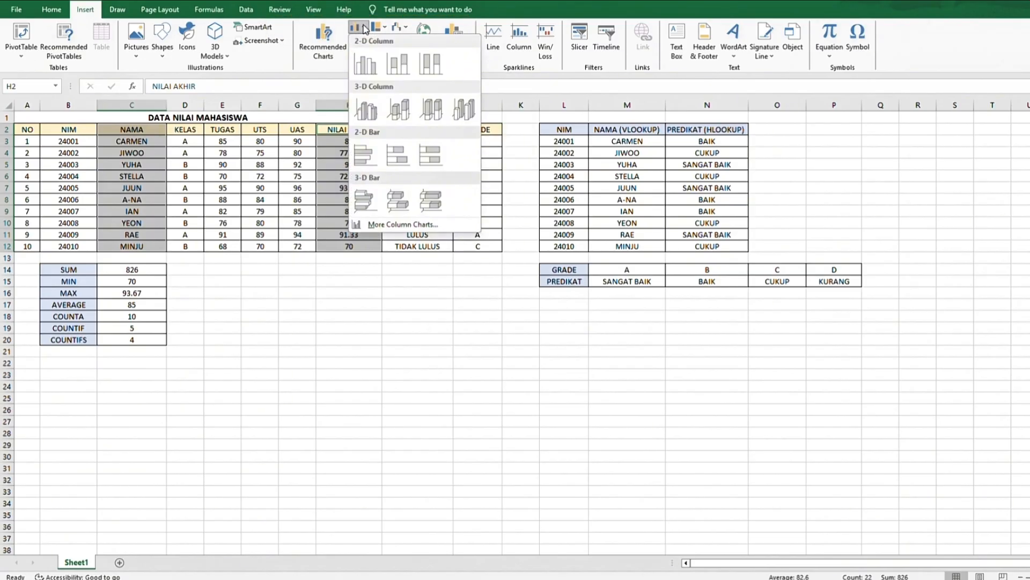
{"action": "left_click", "coordinate": [363, 65]}
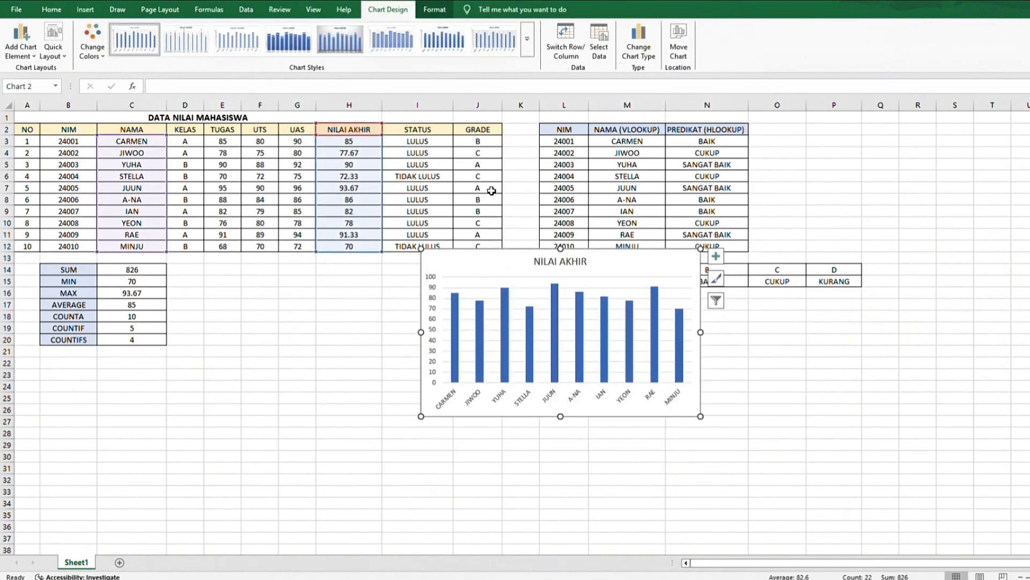
{"action": "left_click_drag", "start_coordinate": [525, 260], "coordinate": [310, 309]}
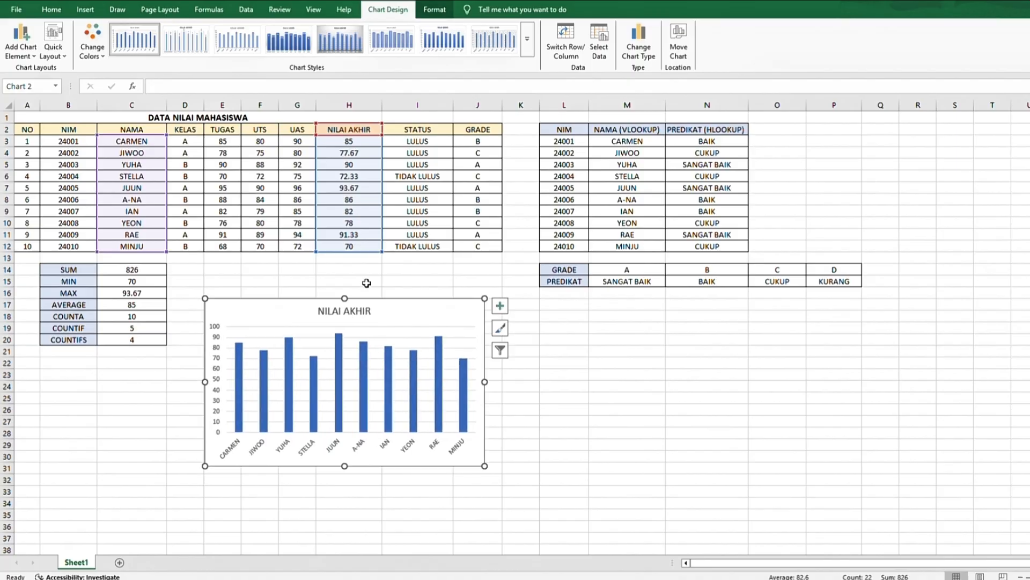
{"action": "left_click", "coordinate": [500, 328]}
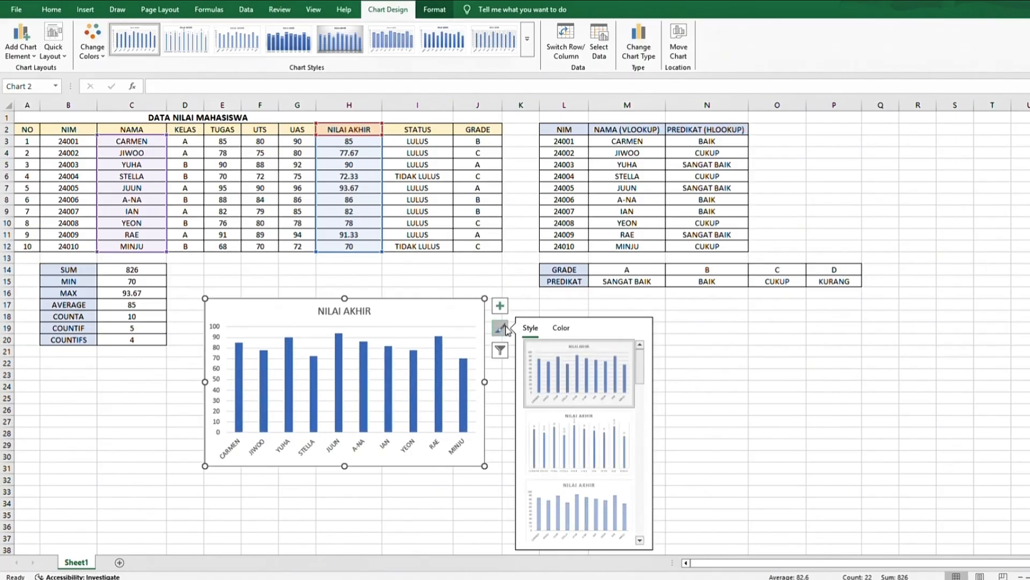
{"action": "left_click", "coordinate": [562, 327]}
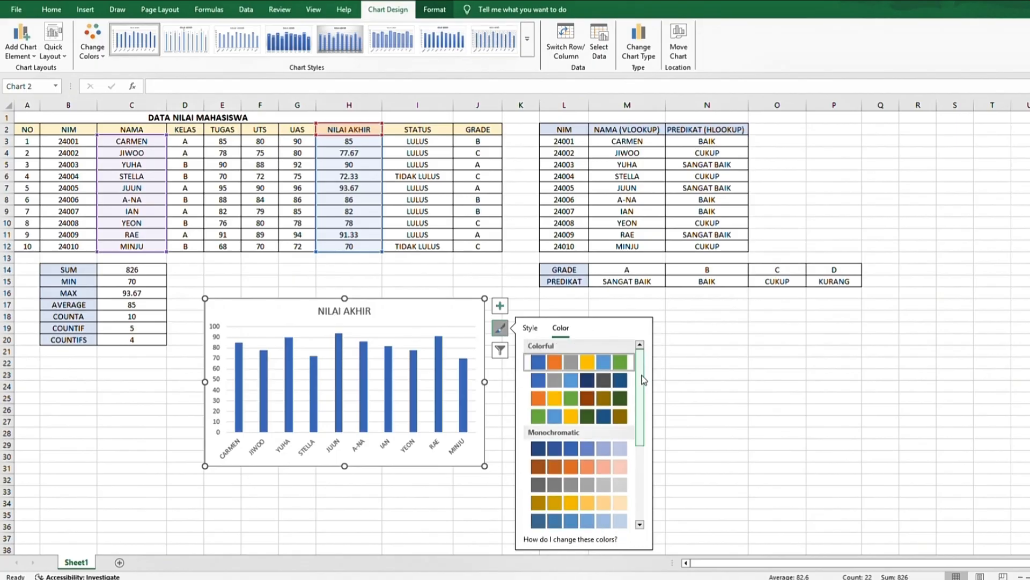
{"action": "left_click", "coordinate": [671, 444]}
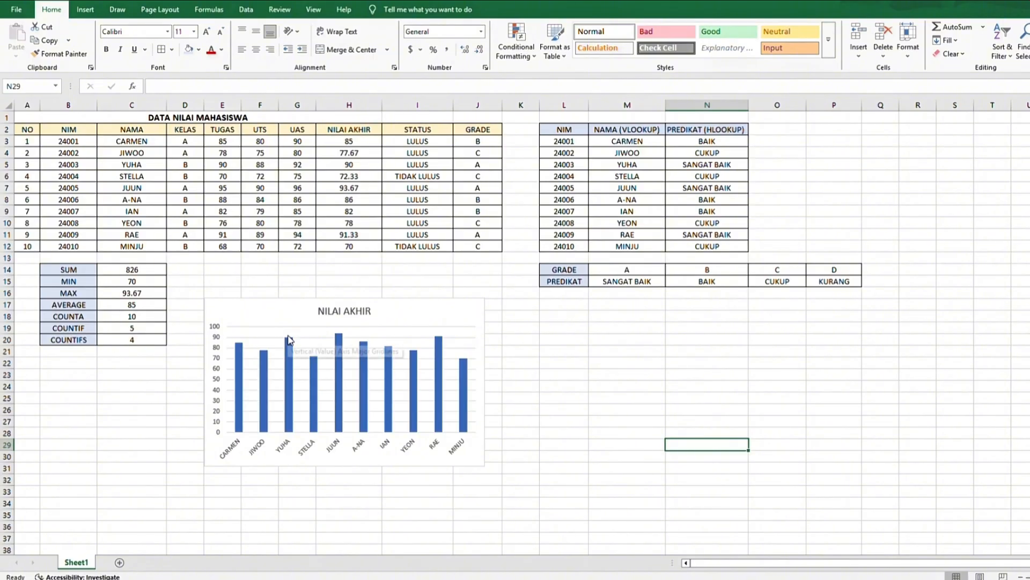
{"action": "mouse_move", "coordinate": [290, 342]}
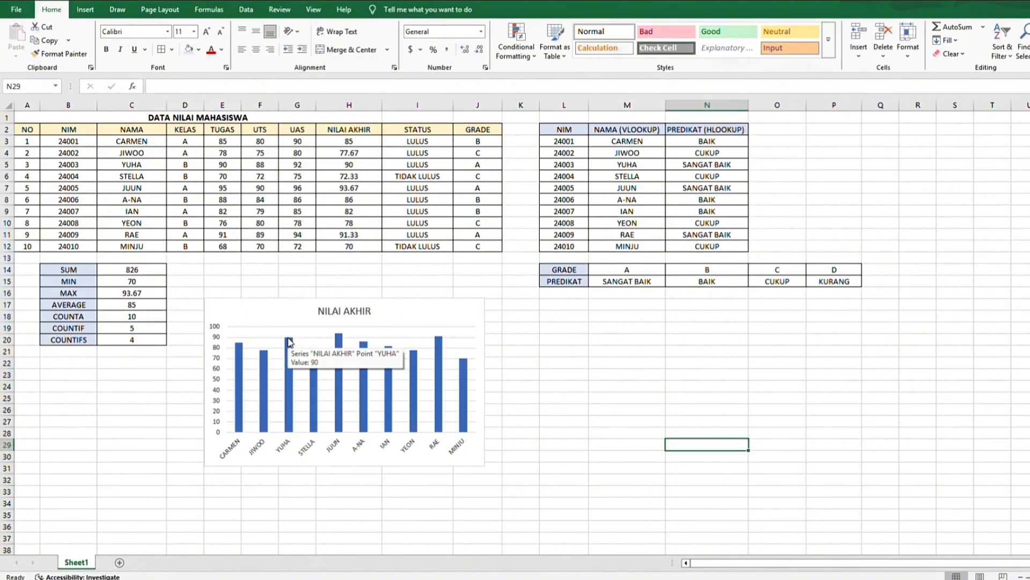
{"action": "mouse_move", "coordinate": [240, 348]}
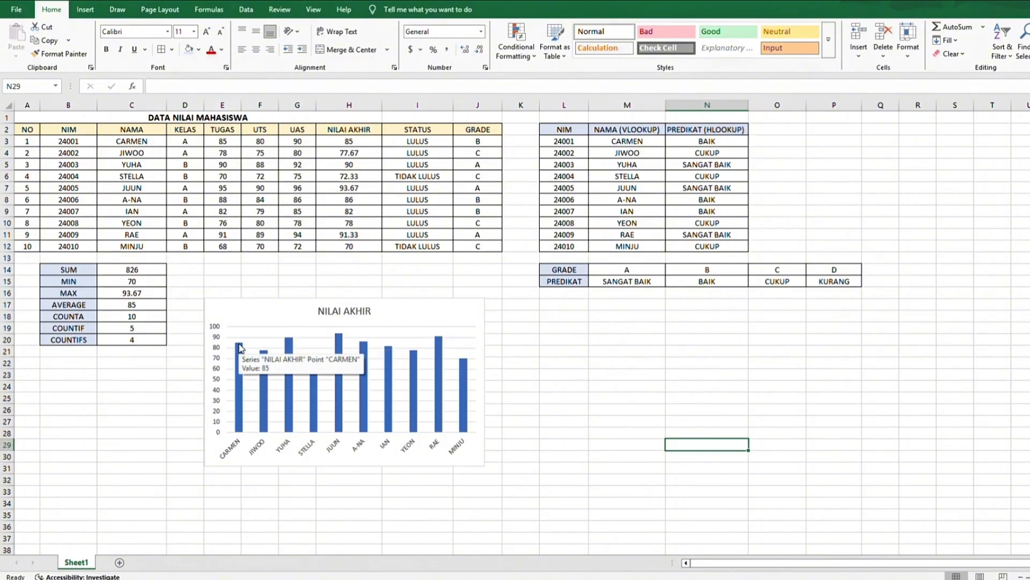